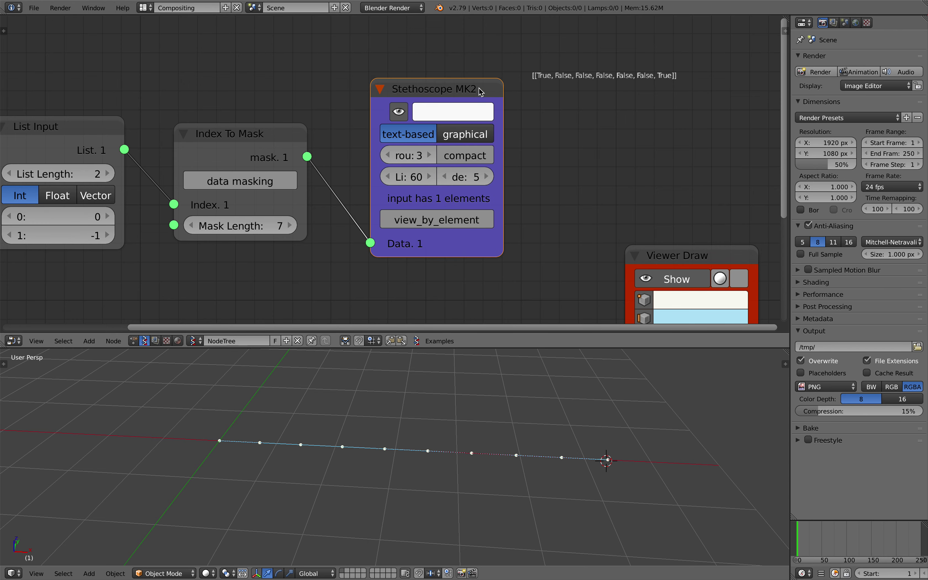
Nudge the Stethoscope MK2 node slightly and save over line_random_demo_001.blend.
scroll(655, 73, down, 1)
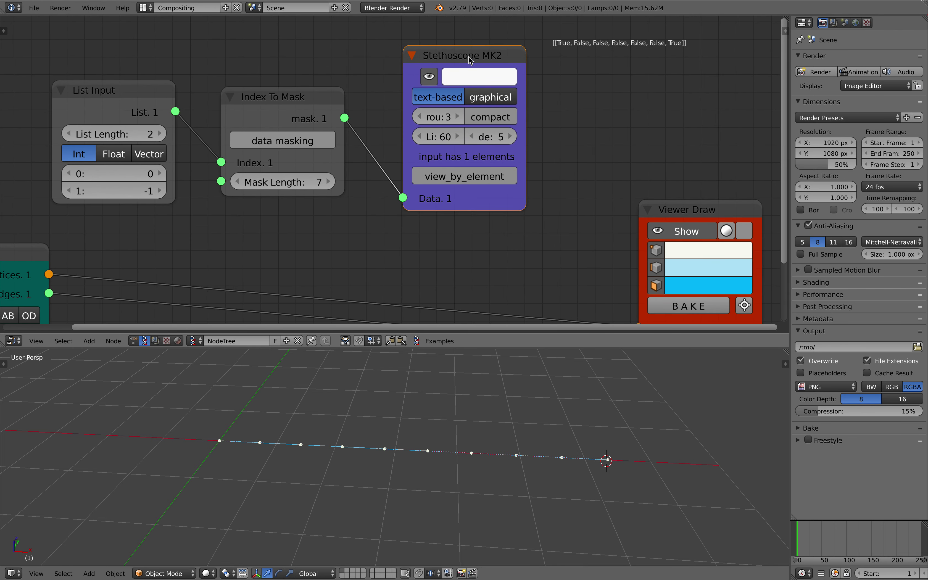
drag(479, 66, 475, 62)
middle_drag(399, 387, 367, 446)
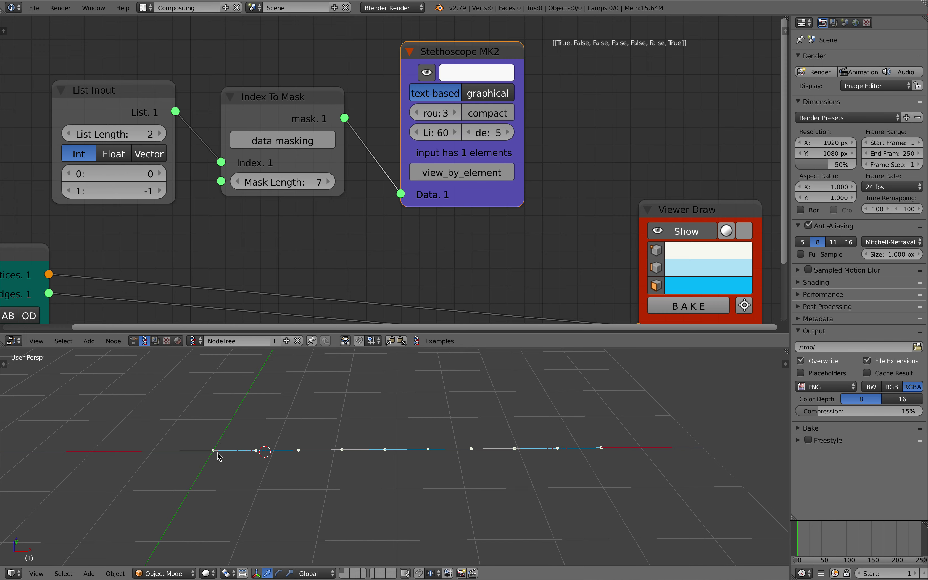
key(alt+space)
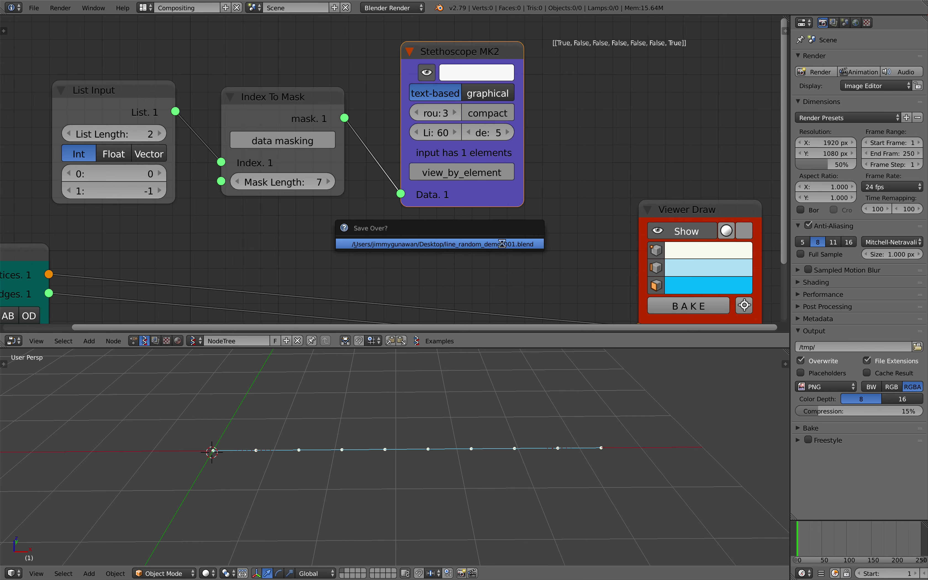
key(Return)
Add a List First & Last node beside the Stethoscope MK2 node, and undo the addition.
key(alt+space)
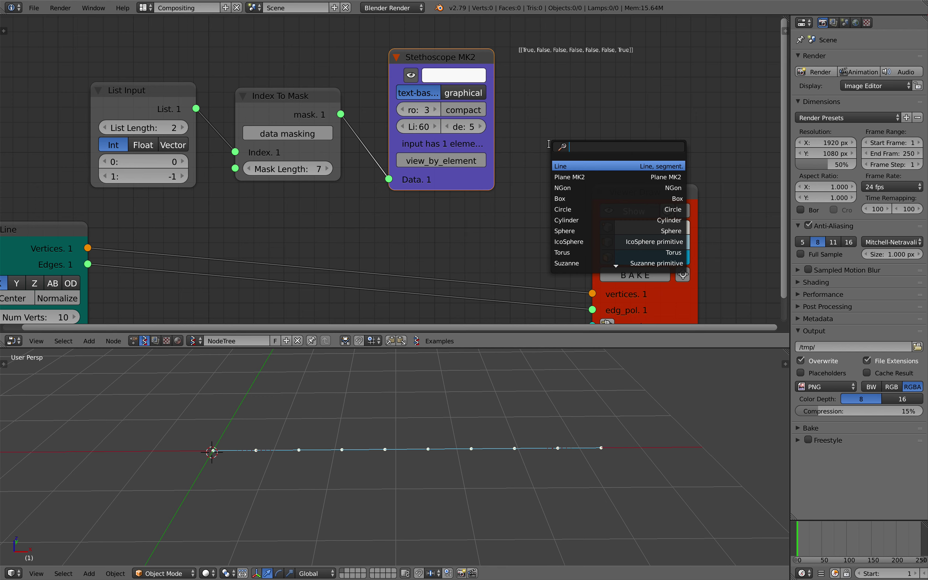
text(first)
key(Return)
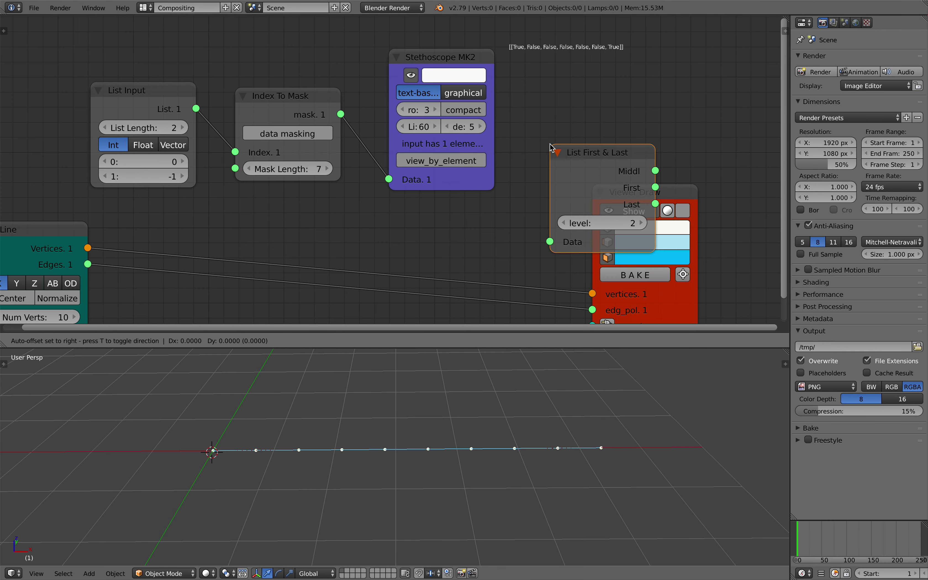
click(538, 82)
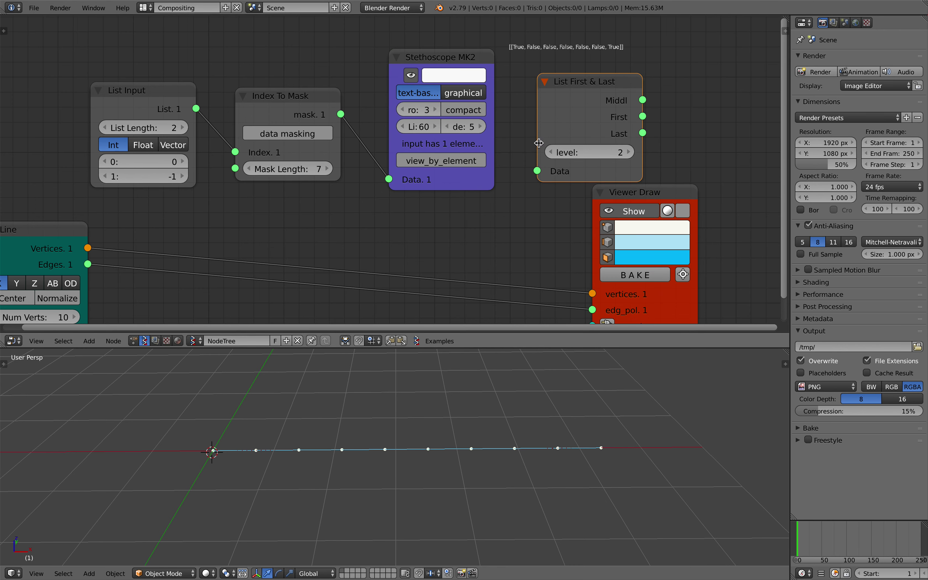
key(ctrl+z)
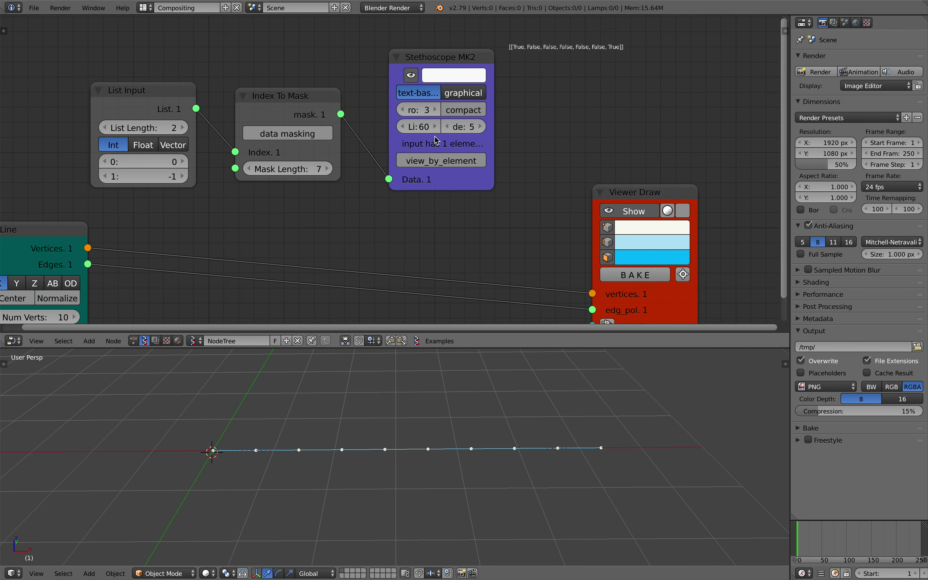
Move the List Input and Stethoscope MK2 nodes closer to the Index To Mask node.
middle_drag(203, 171, 265, 128)
scroll(311, 149, down, 2)
drag(180, 131, 204, 140)
click(444, 94)
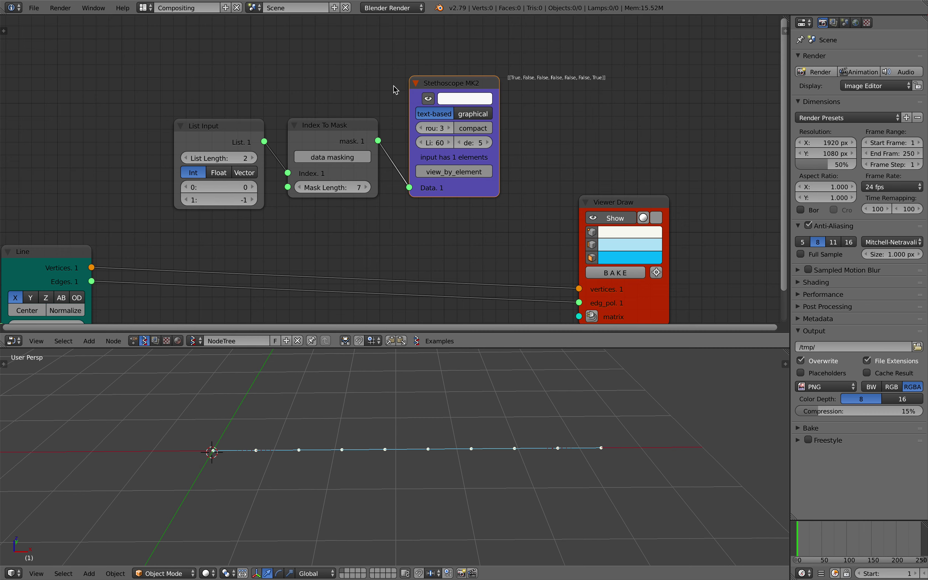
scroll(362, 177, up, 1)
drag(357, 190, 385, 197)
scroll(385, 197, down, 2)
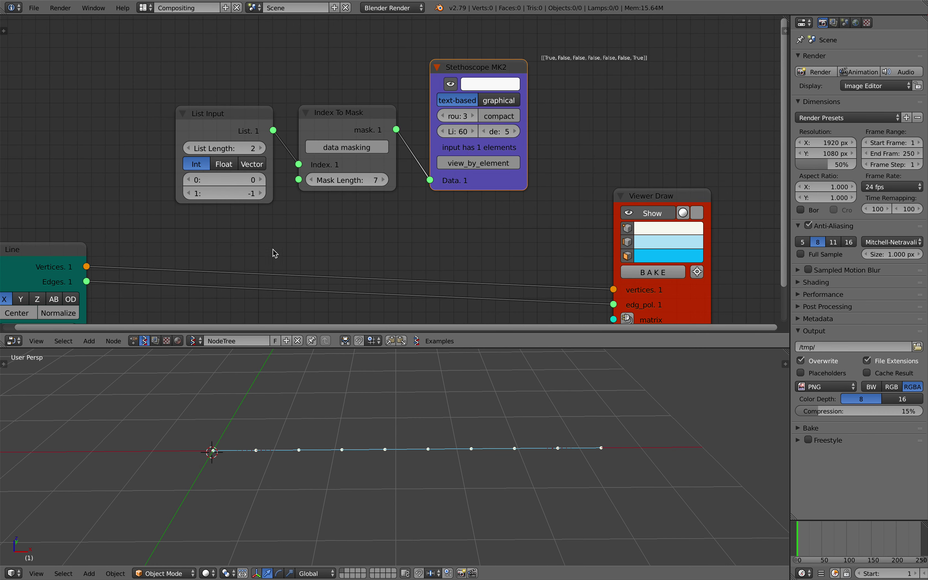
Reposition the Line and Viewer Draw nodes lower in the tree to free space below the mask nodes.
scroll(408, 238, down, 2)
drag(123, 238, 120, 234)
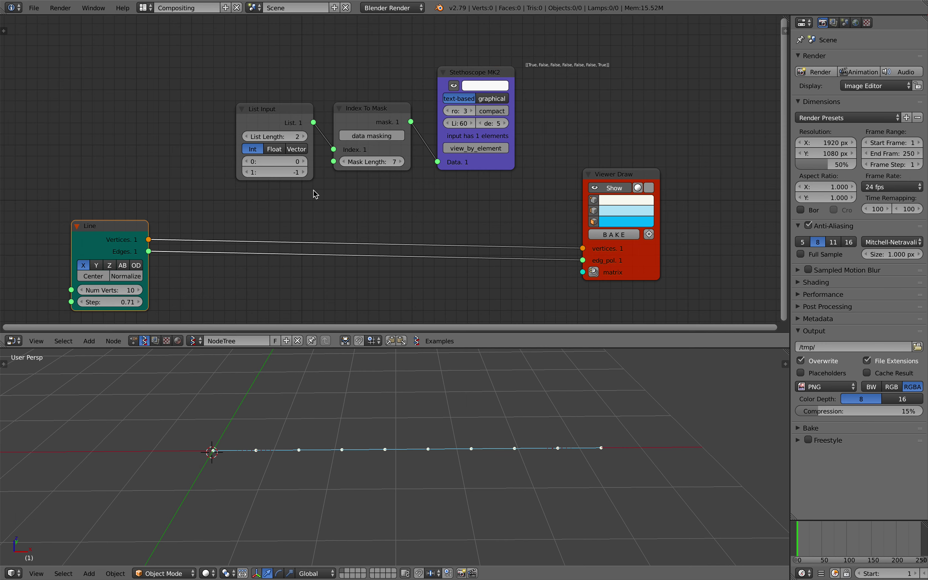
scroll(190, 196, up, 1)
middle_drag(190, 197, 205, 170)
drag(101, 218, 86, 244)
drag(694, 140, 694, 161)
middle_drag(371, 160, 395, 140)
Add a List Length node fed by the Line's Vertices and connect its Length to Index To Mask's Mask Length.
key(alt+space)
text(list l)
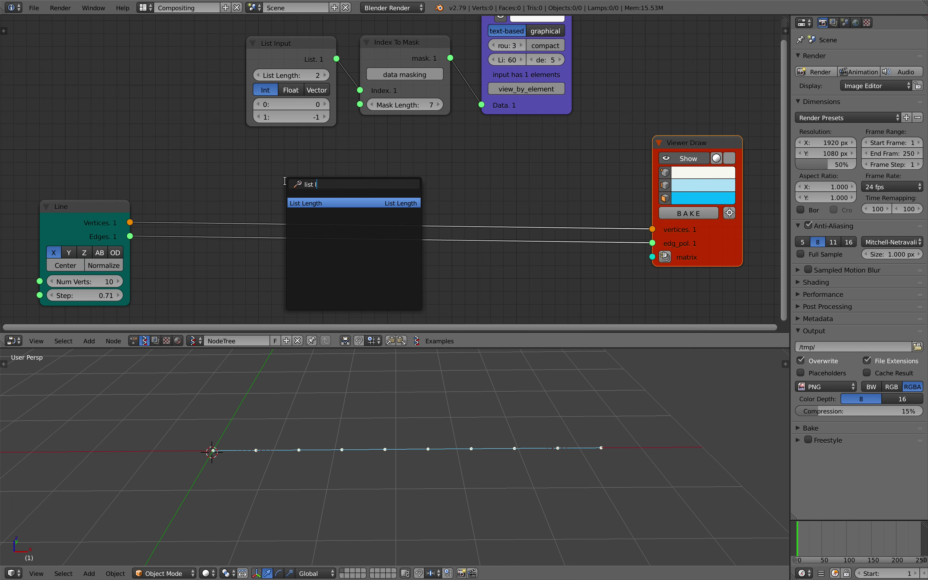
key(Return)
click(256, 140)
drag(138, 221, 139, 222)
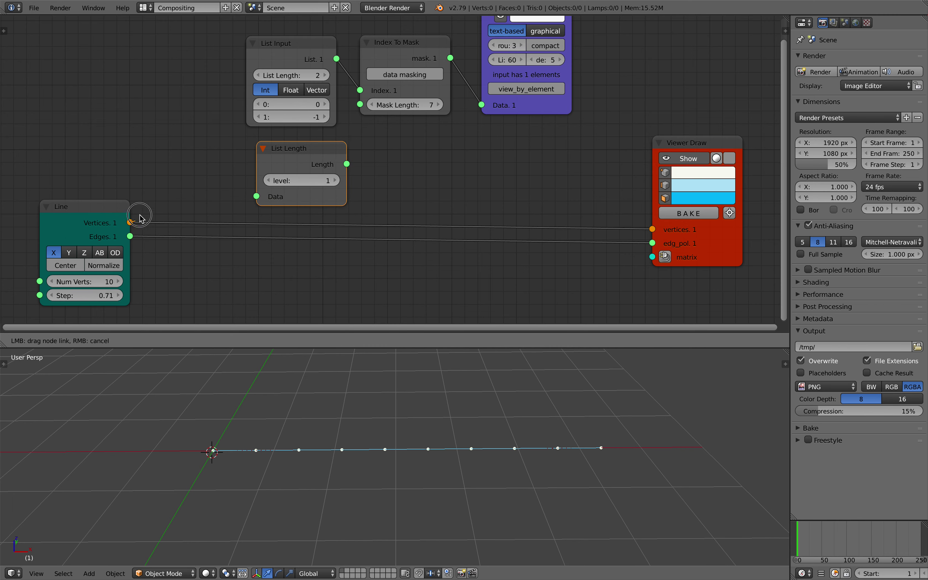
drag(255, 197, 256, 196)
drag(307, 152, 358, 100)
Try a List Length of 1 in the List Input node and restore it to 2.
scroll(273, 154, up, 1)
drag(313, 68, 301, 69)
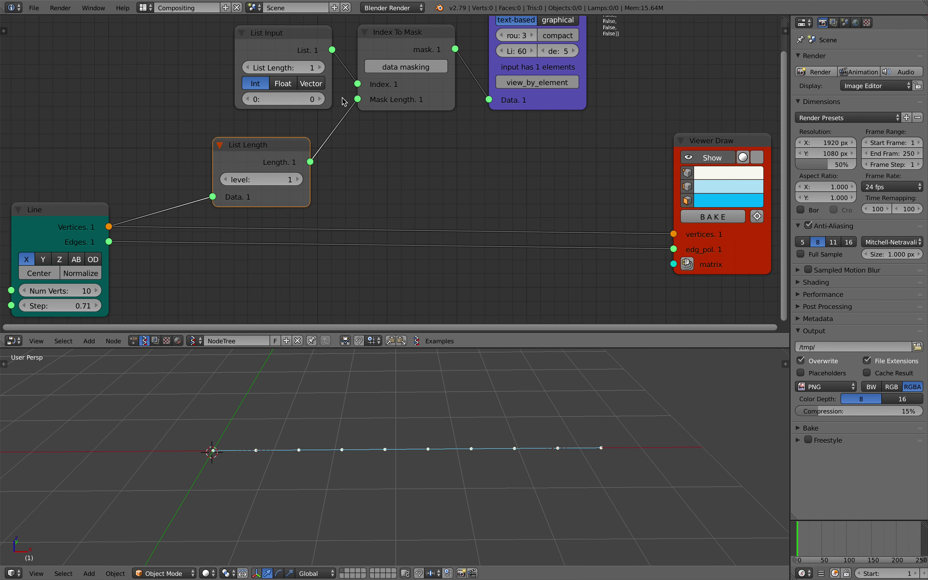
click(320, 68)
Set the Line node to 11 vertices with a step of 1.00.
middle_drag(287, 128, 389, 139)
scroll(252, 160, down, 1)
scroll(166, 213, down, 1)
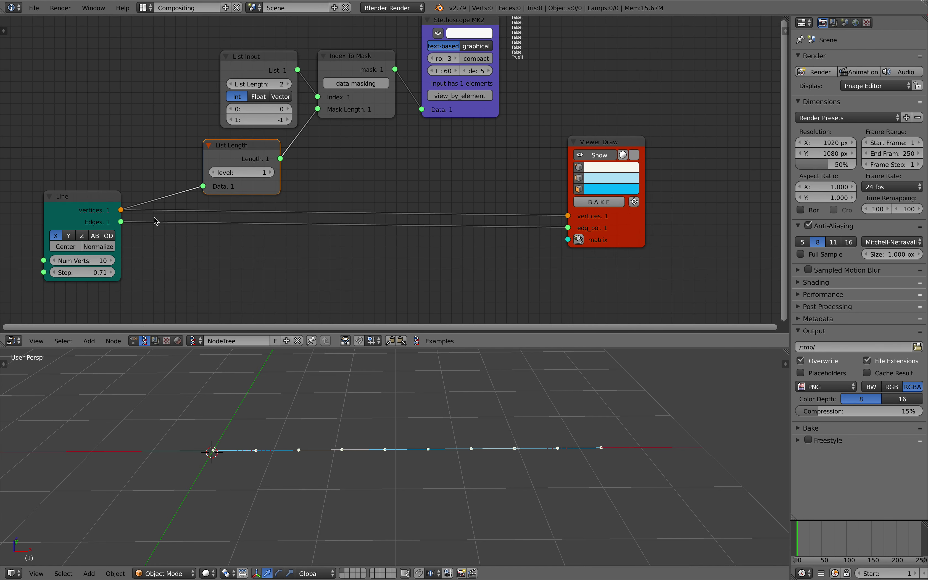
middle_drag(166, 214, 141, 234)
drag(60, 272, 156, 284)
click(109, 271)
click(109, 271)
scroll(204, 251, down, 1)
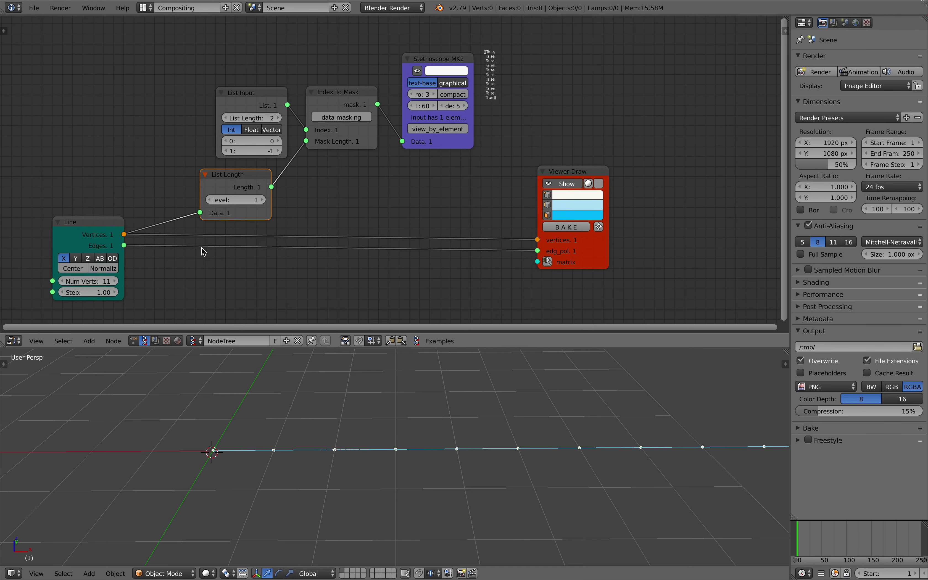
Spread out the List Length, Viewer Draw and Line nodes to make room in the tree.
drag(241, 175, 227, 174)
scroll(425, 87, up, 3)
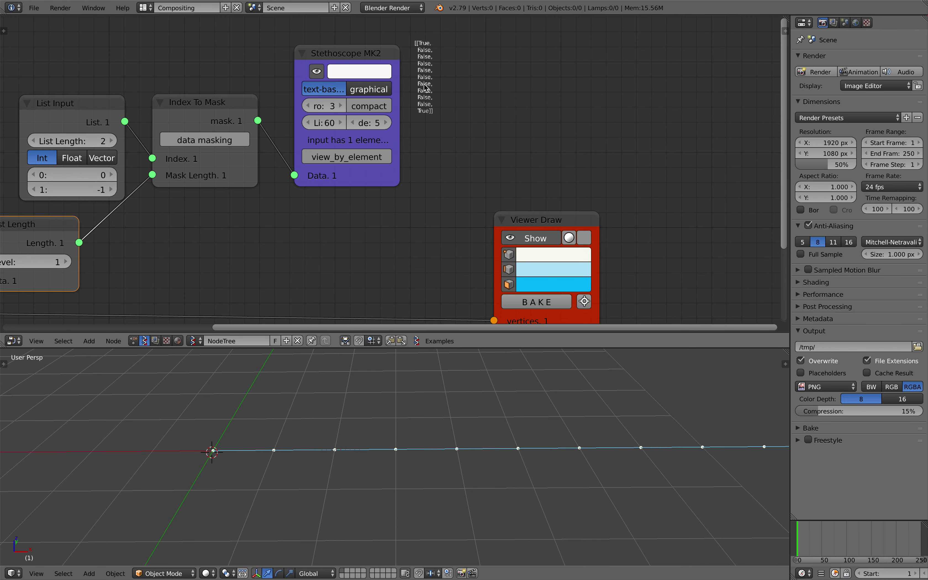
scroll(439, 209, down, 2)
middle_drag(439, 209, 498, 186)
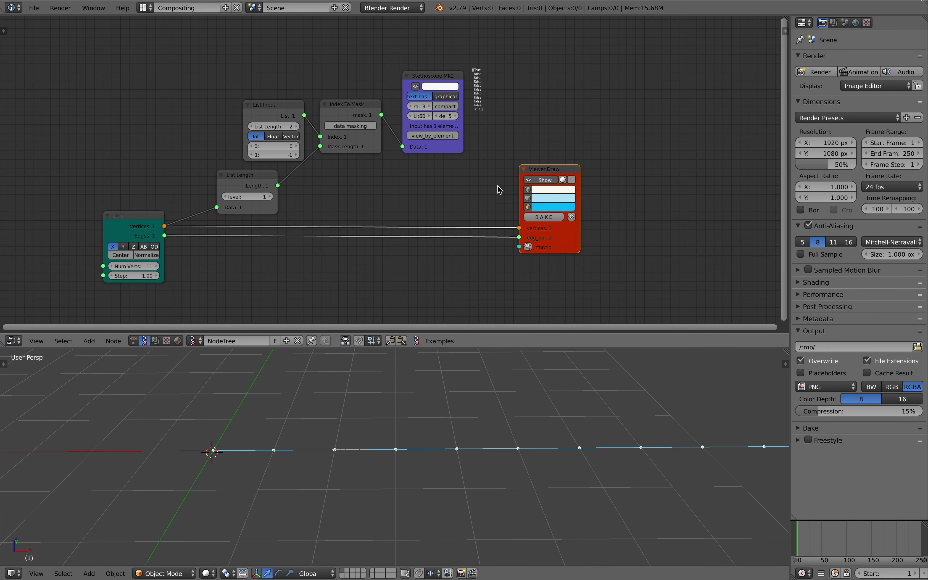
drag(554, 236, 568, 238)
drag(148, 223, 129, 223)
scroll(439, 161, up, 1)
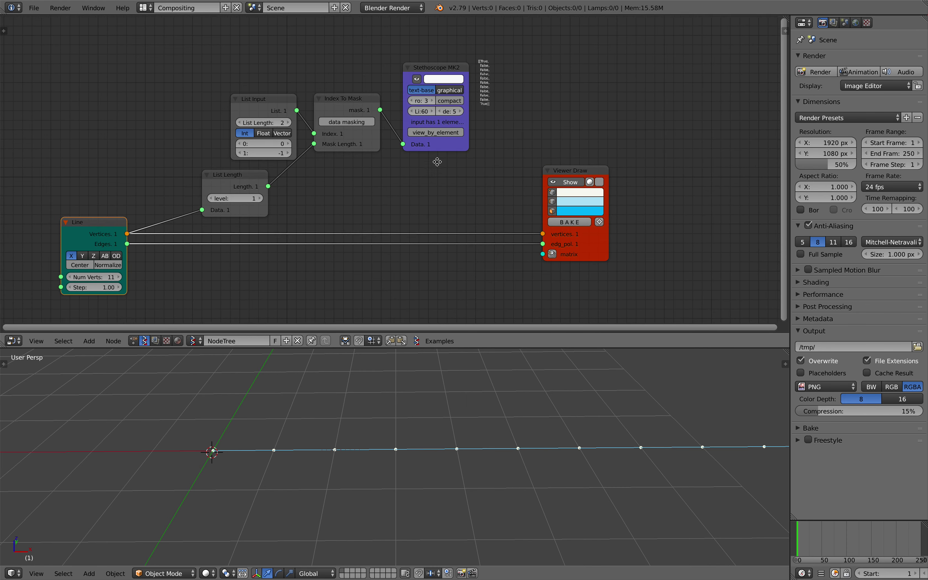
Add a Randomize input vertices node and place it below the links between Line and Viewer Draw.
key(alt+space)
text(randomiz)
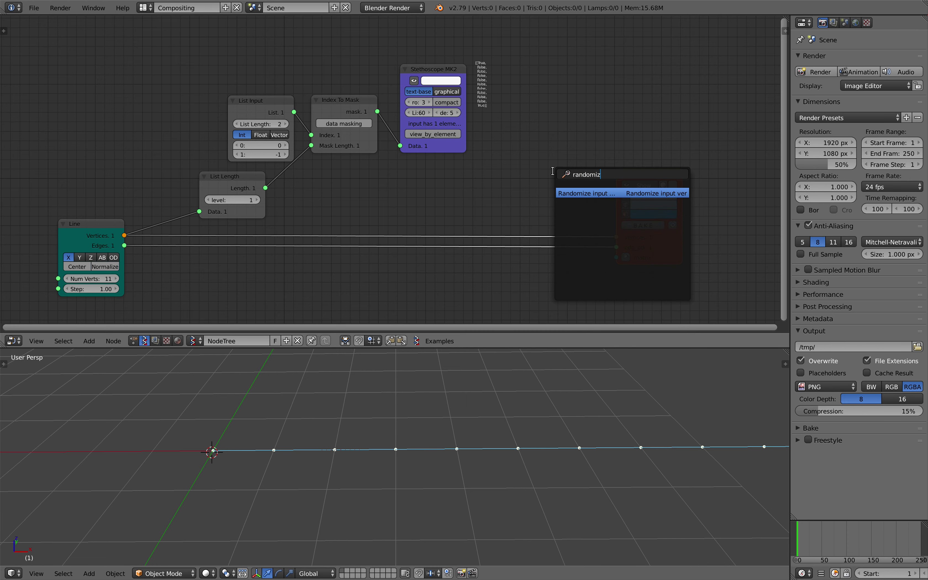
key(Return)
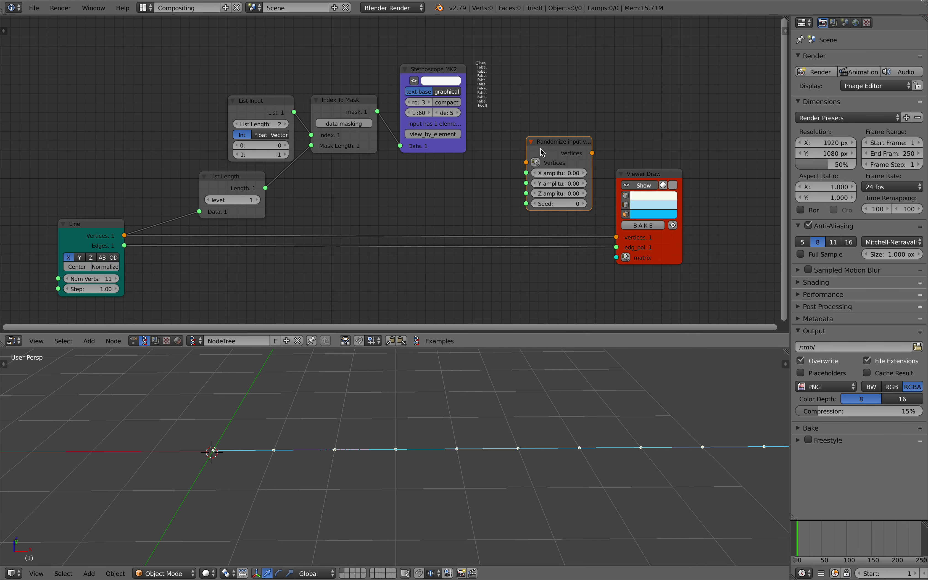
click(471, 263)
shift+scroll(479, 228, down, 2)
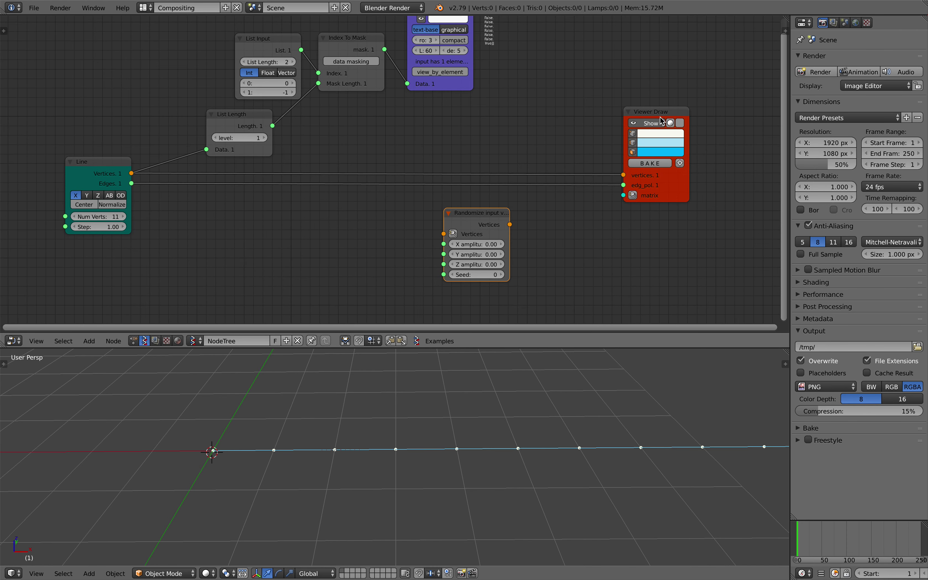
Add a List Mask (out) node to the right of the Stethoscope MK2 node.
middle_drag(458, 92, 474, 130)
key(shift+a)
click(456, 151)
text(list mas)
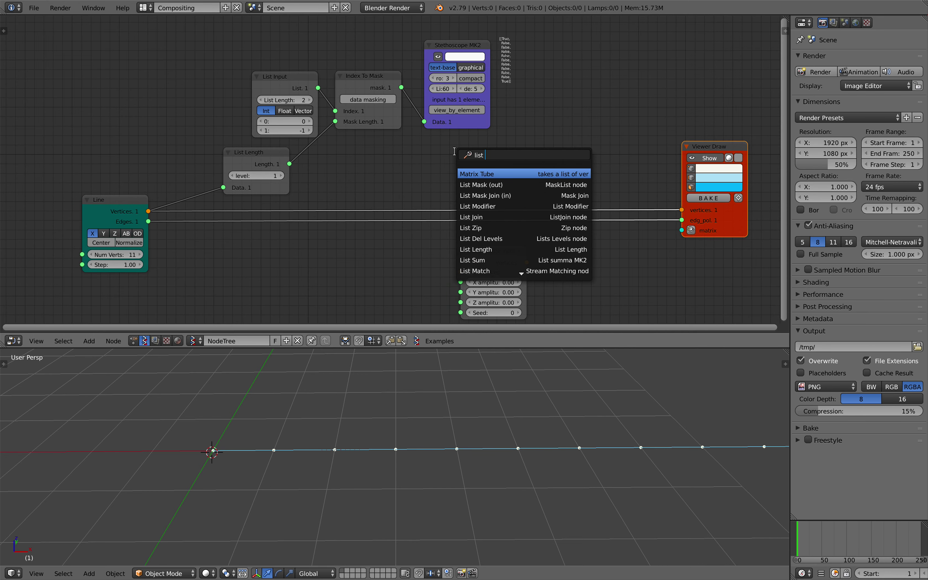
key(Return)
click(513, 101)
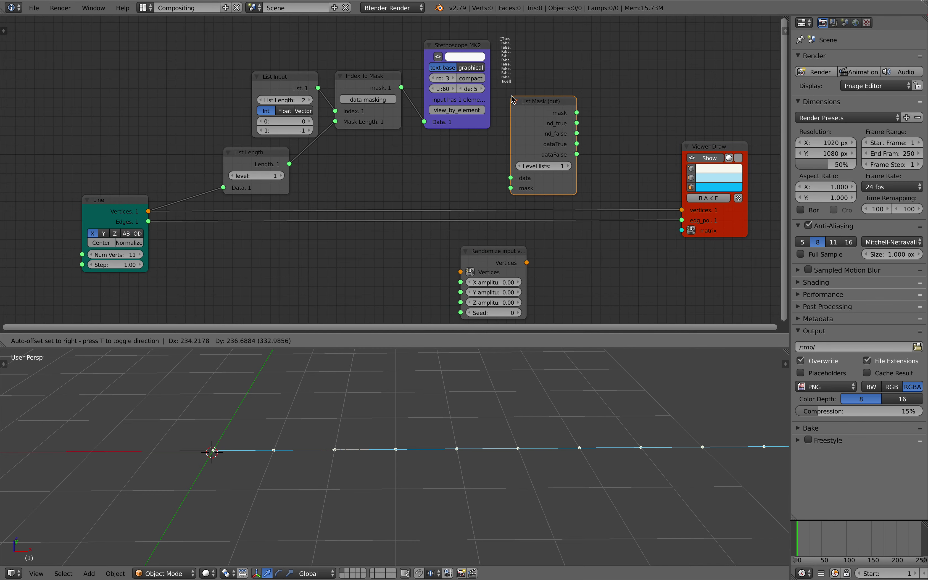
Add a List Mask Join (in) node to the right of the List Mask (out) node.
middle_drag(513, 101, 365, 108)
key(shift+a)
click(495, 108)
text(list mas)
key(BackSpace)
key(Down)
key(Return)
click(466, 118)
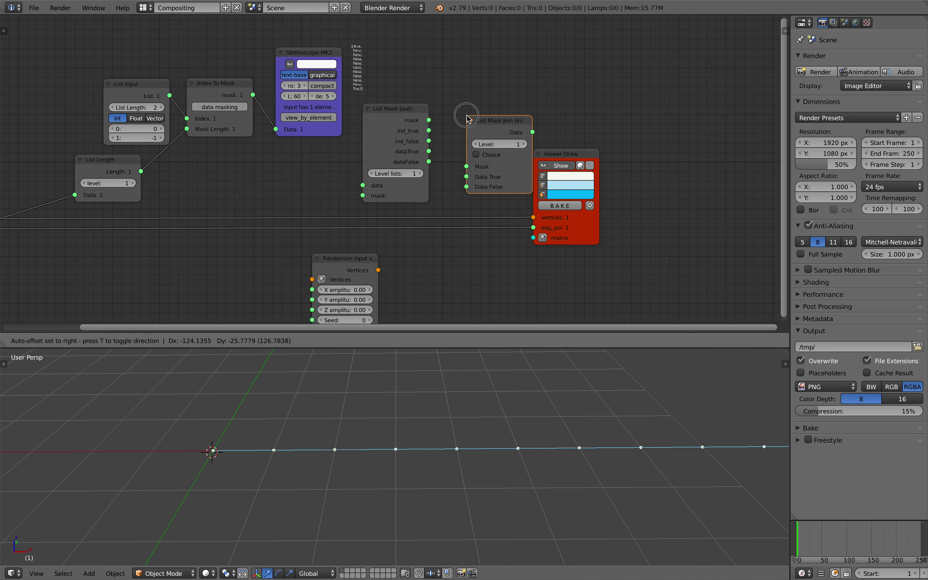
Rearrange the Viewer Draw, Line, Randomize, and both List Mask nodes to give the tree a clear left-to-right layout.
drag(617, 178, 749, 235)
middle_drag(509, 162, 558, 131)
scroll(487, 161, down, 1)
drag(75, 176, 84, 201)
drag(388, 223, 347, 246)
middle_drag(347, 247, 343, 235)
drag(342, 230, 305, 238)
drag(687, 165, 669, 153)
middle_drag(608, 169, 610, 151)
drag(451, 105, 441, 131)
middle_drag(441, 131, 449, 140)
Connect the Line's Vertices output to the data input of List Mask (out) and save over the blend file.
drag(119, 186, 135, 148)
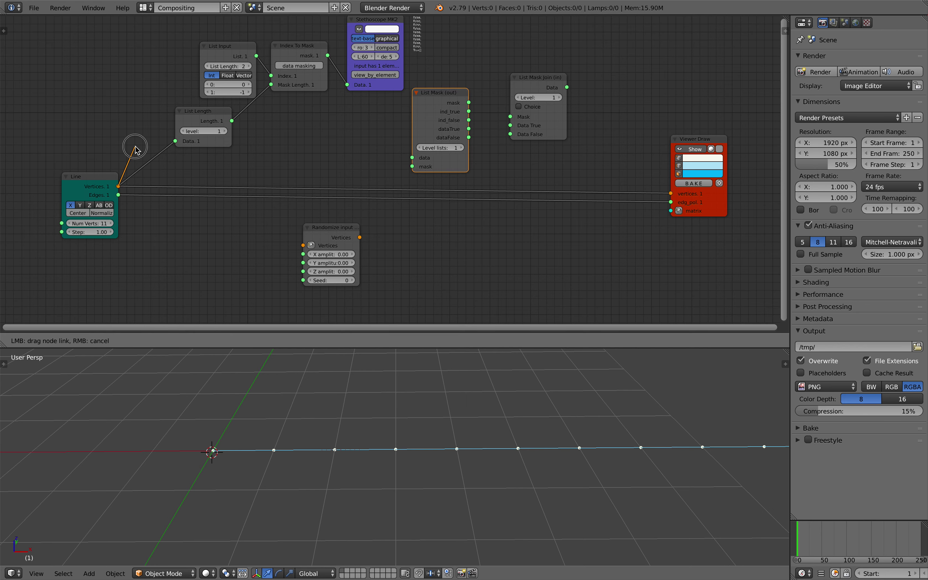
drag(222, 117, 412, 158)
middle_drag(345, 106, 338, 129)
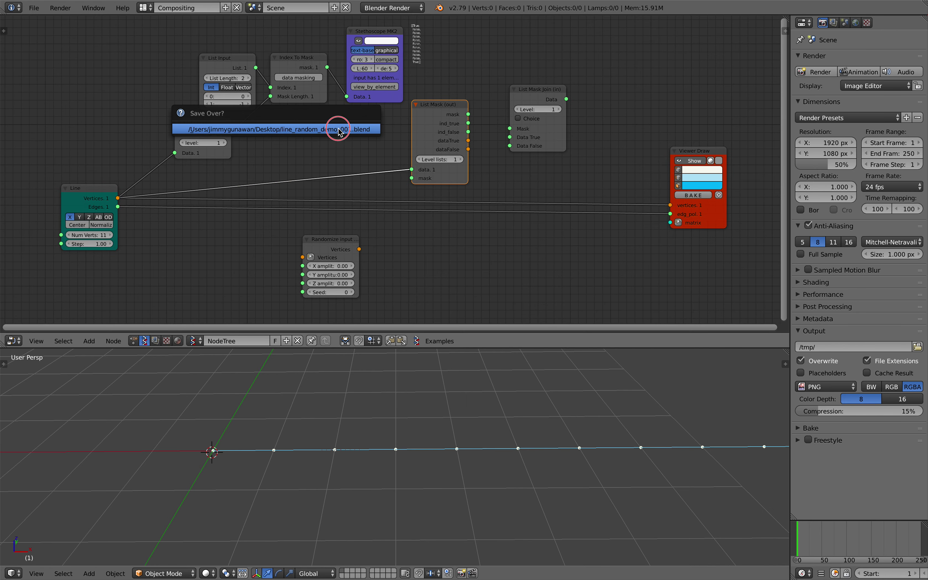
Connect the mask output of Index To Mask to the mask input of List Mask (out).
drag(307, 92, 348, 132)
drag(401, 192, 405, 190)
drag(422, 153, 426, 150)
Turn off display in the Viewer Draw node, and reposition it and the List Mask Join (in) node.
click(540, 107)
click(675, 166)
mouse_move(675, 166)
mouse_down()
mouse_move(648, 164)
mouse_move(652, 184)
mouse_up()
click(653, 173)
drag(539, 106, 547, 64)
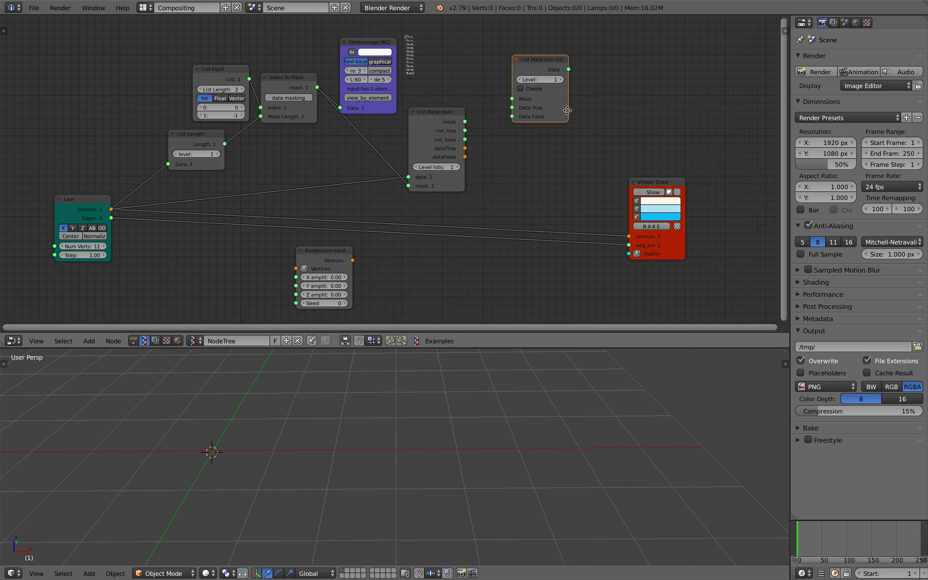
Add a second Viewer Draw node near the List Mask (out) outputs.
scroll(567, 111, up, 1)
key(shift+a)
click(614, 135)
key(Return)
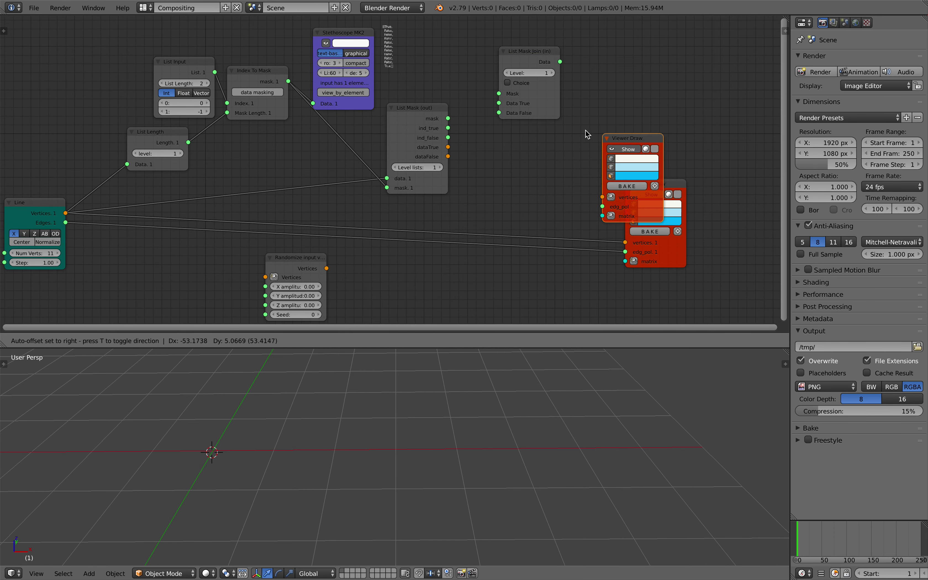
scroll(507, 130, up, 1)
click(550, 173)
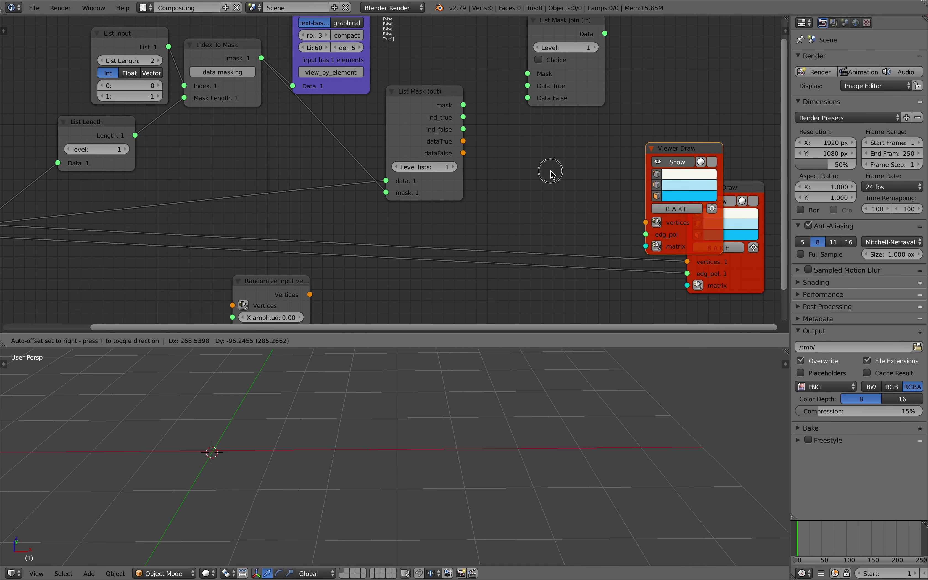
Connect the dataTrue output of List Mask (out) to the new Viewer Draw's vertices and save over the blend file.
drag(463, 142, 550, 196)
middle_drag(514, 175, 477, 203)
key(ctrl+s)
click(475, 199)
mouse_move(491, 390)
middle_down()
mouse_move(460, 389)
mouse_move(482, 388)
middle_up()
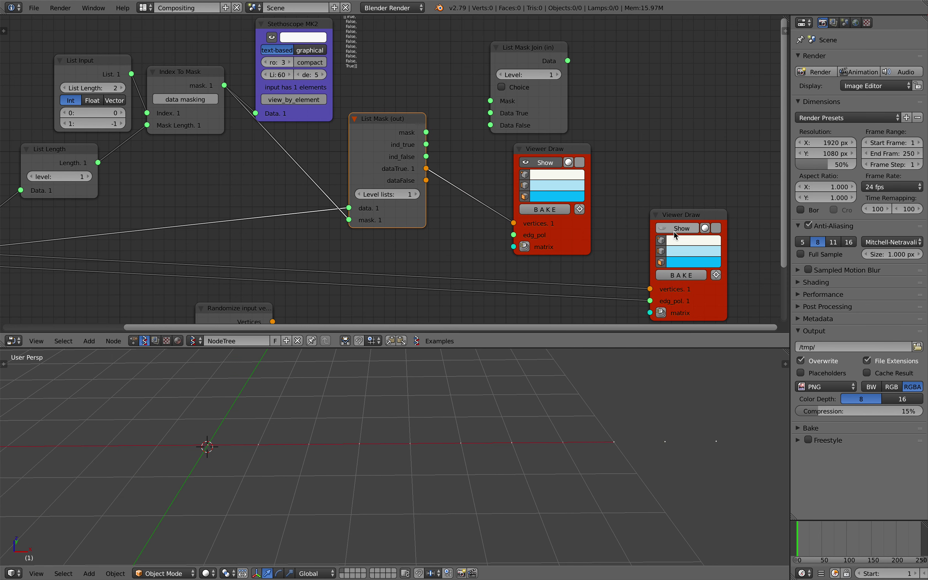
Try the dataFalse output of List Mask (out) in the new Viewer Draw and reconnect dataTrue to its vertices.
scroll(589, 204, down, 1)
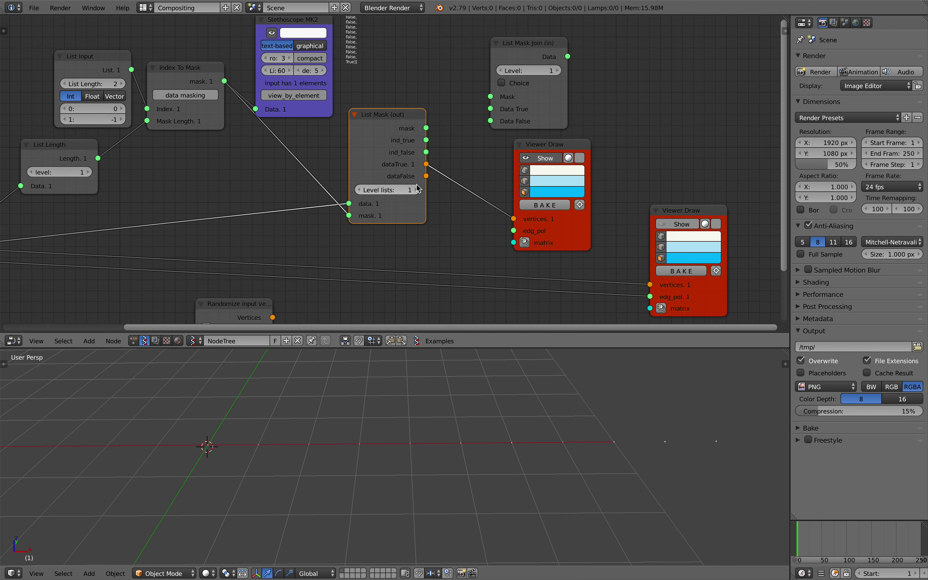
drag(426, 176, 428, 181)
drag(514, 221, 437, 173)
drag(510, 218, 513, 219)
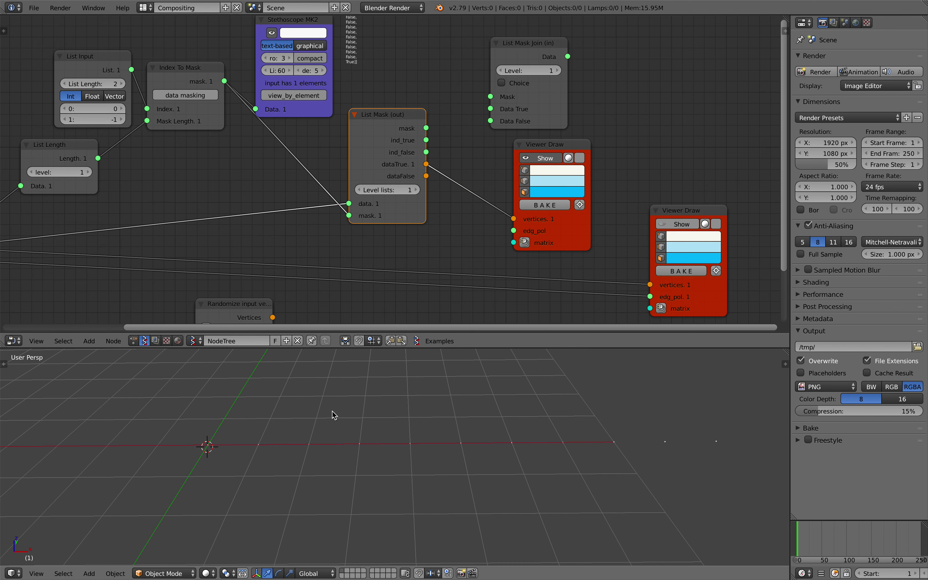
Set Level lists to 2 in the List Mask (out) node and save over the blend file.
middle_drag(391, 184, 375, 178)
scroll(331, 188, up, 1)
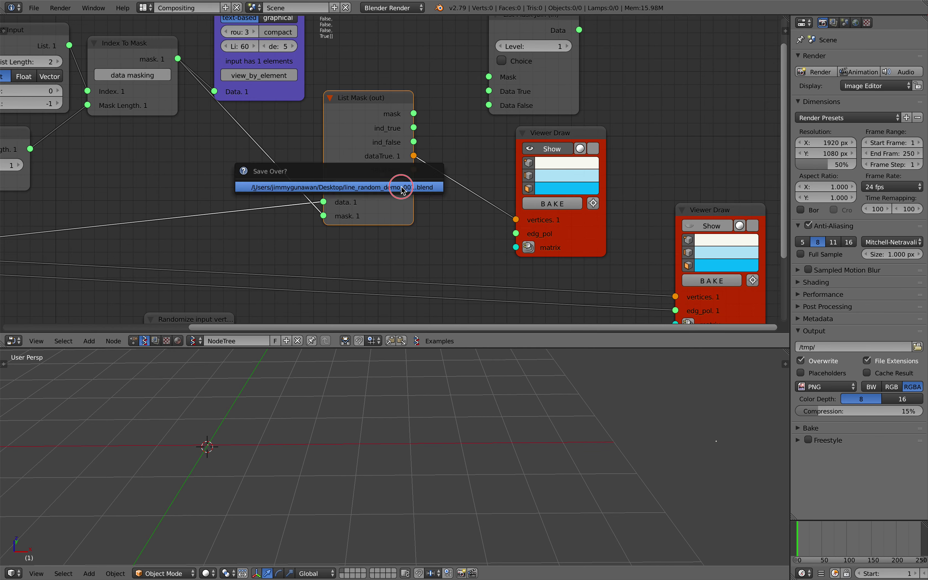
Set the vertex size to 10 for the Viewer Draw node connected to List Mask (out).
click(590, 136)
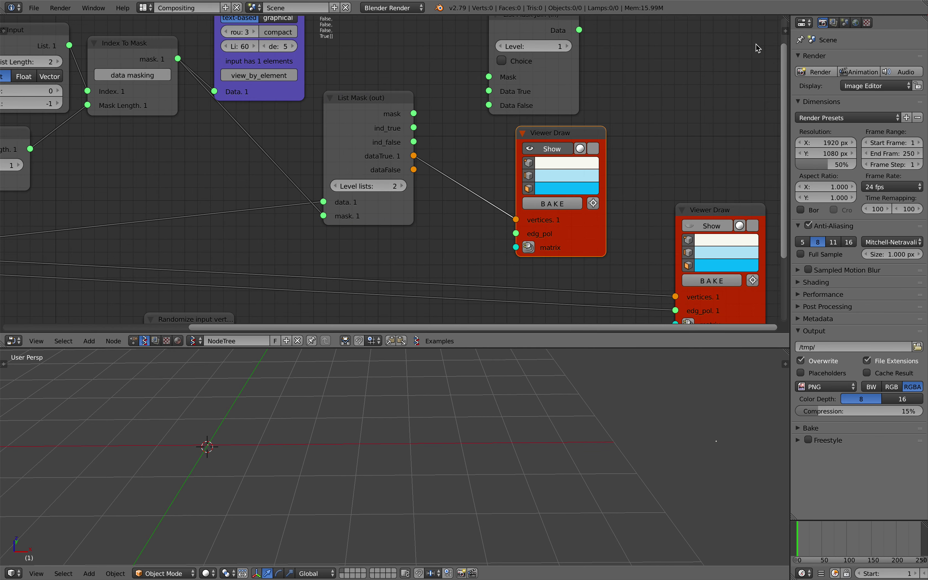
click(781, 28)
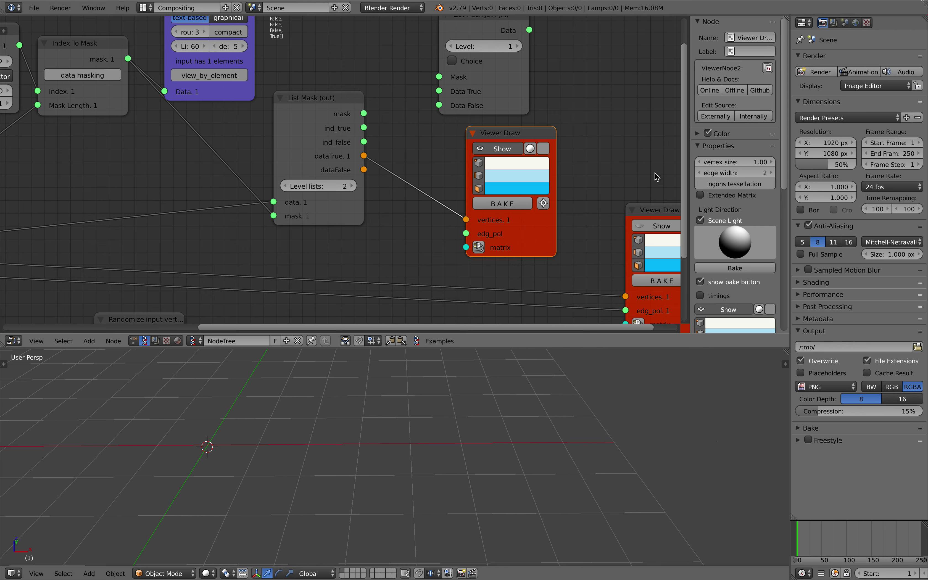
click(741, 163)
text(10)
key(Return)
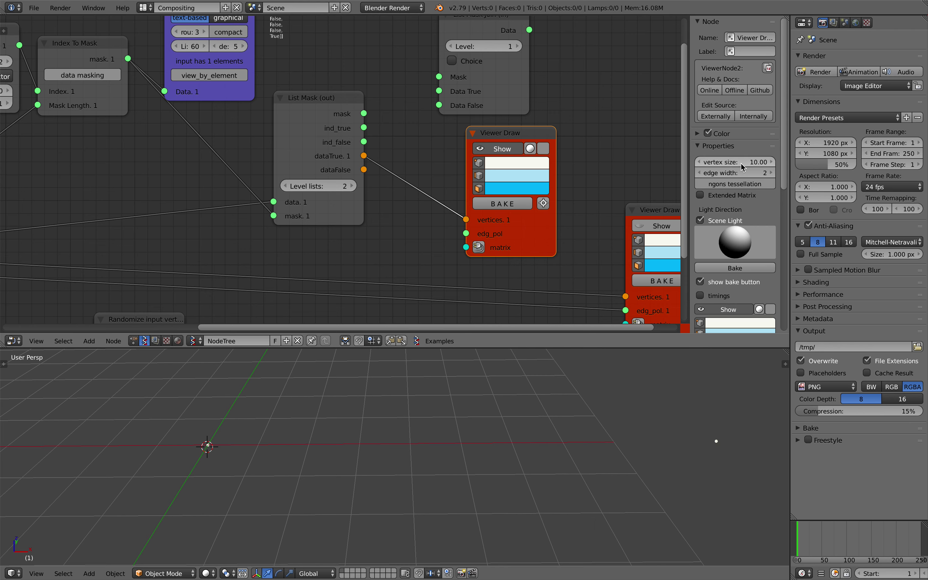
Change the vertex colour of the masked vertices' Viewer Draw to red and save over the blend file.
click(521, 163)
click(585, 226)
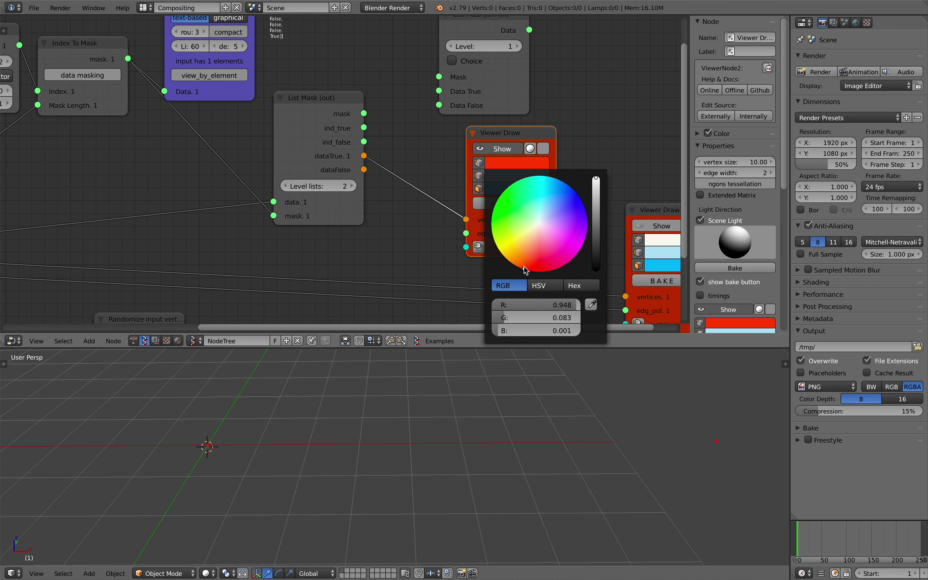
key(ctrl+s)
click(542, 442)
Connect the dataFalse output of List Mask (out) to the red Viewer Draw's vertices and save over the blend file.
drag(362, 163, 463, 213)
scroll(396, 224, down, 2)
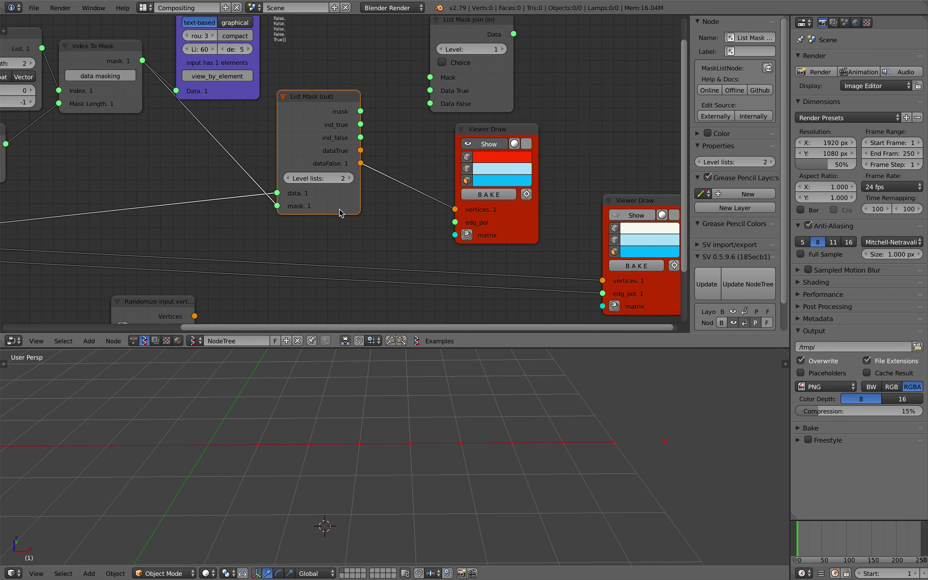
key(ctrl+s)
click(357, 197)
Make room around List Mask Join (in) and connect dataTrue and dataFalse from List Mask (out) to its Data True and Data False inputs.
drag(476, 109, 481, 84)
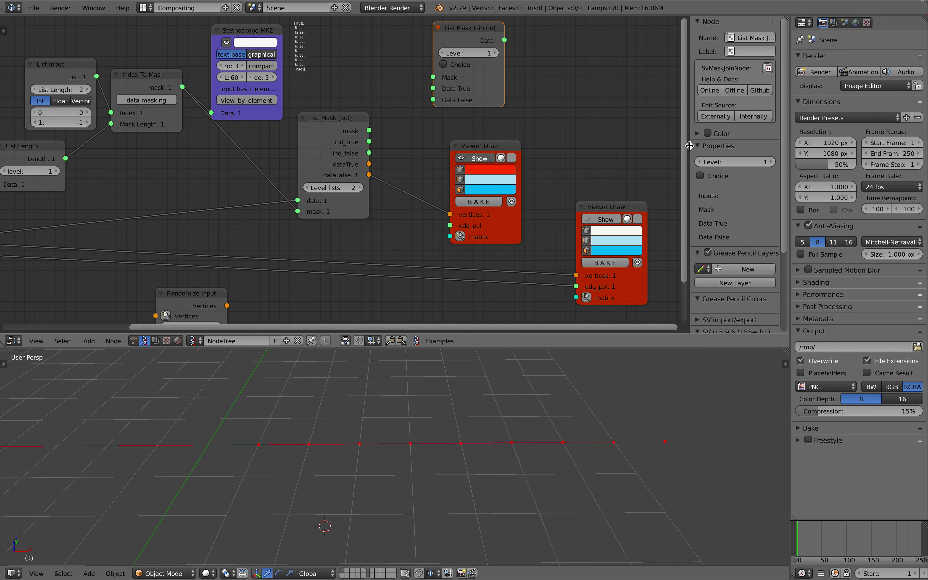
key(n)
mouse_move(539, 145)
mouse_down()
mouse_move(648, 111)
mouse_move(694, 116)
mouse_up()
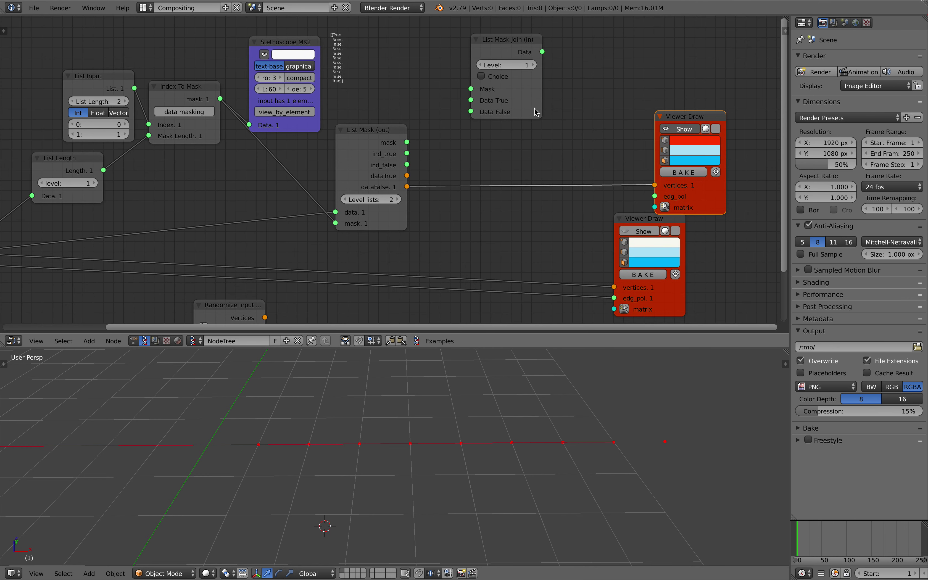
drag(407, 177, 471, 101)
drag(407, 187, 475, 113)
drag(506, 39, 506, 57)
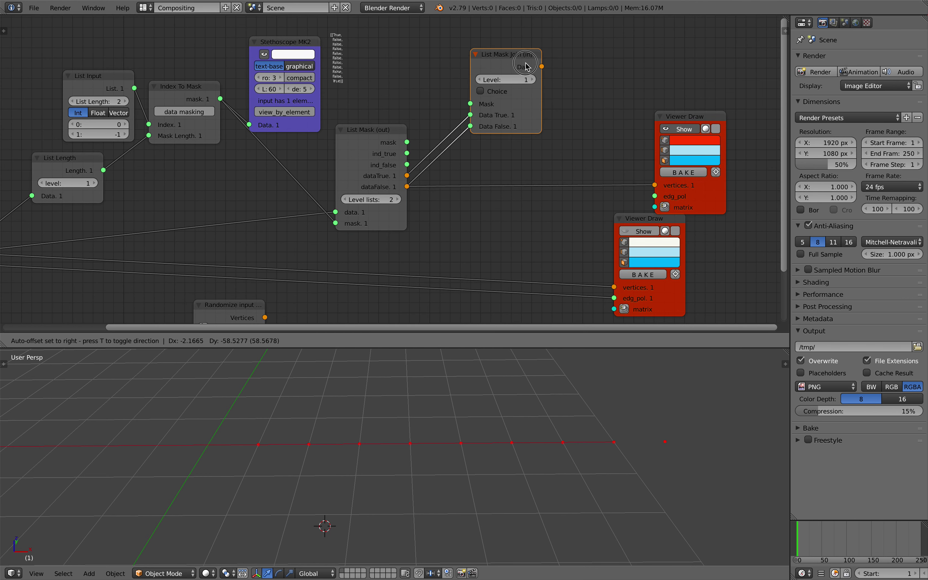
Connect the Data output of List Mask Join (in) to the red Viewer Draw's vertices and tidy the node layout.
drag(654, 183, 655, 184)
drag(506, 56, 460, 85)
mouse_move(692, 193)
mouse_down()
mouse_move(658, 174)
mouse_move(653, 151)
mouse_up()
drag(467, 95, 518, 142)
drag(376, 130, 386, 131)
click(503, 142)
Connect the Line node's Edges output to the red Viewer Draw's edg_pol input and save over the blend file.
key(Home)
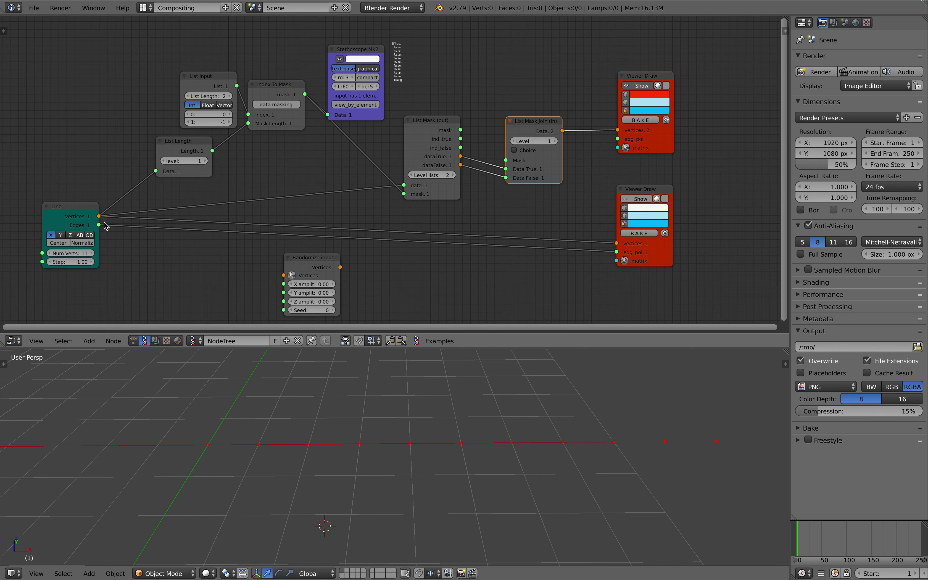
mouse_move(99, 225)
mouse_down()
mouse_move(207, 191)
mouse_move(629, 139)
mouse_move(663, 151)
mouse_up()
key(ctrl+s)
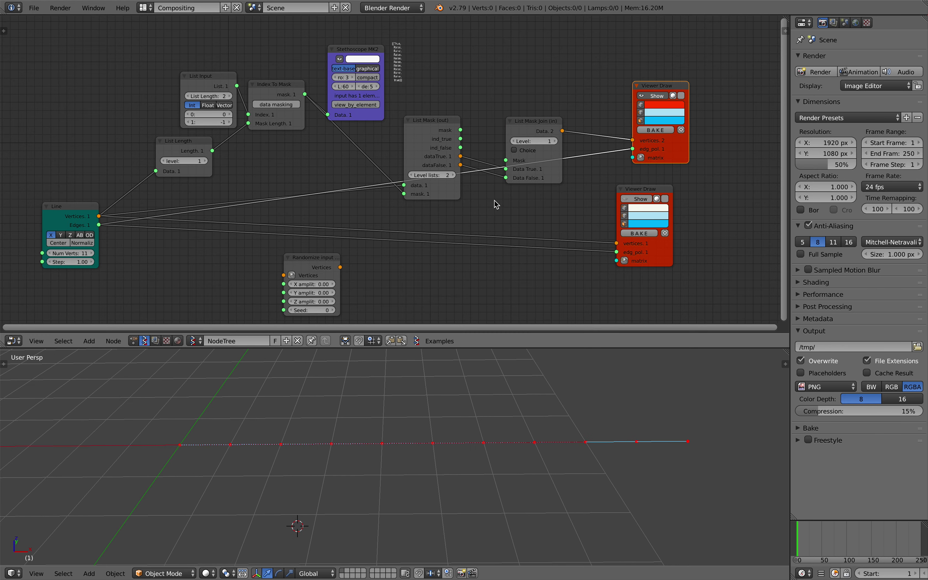
Insert the Randomize node between dataFalse and the Data False input, with X, Y and Z amplitudes of 0.54.
scroll(495, 203, up, 1)
drag(561, 120, 616, 79)
middle_drag(704, 145, 668, 131)
drag(252, 263, 488, 149)
right_click(301, 267)
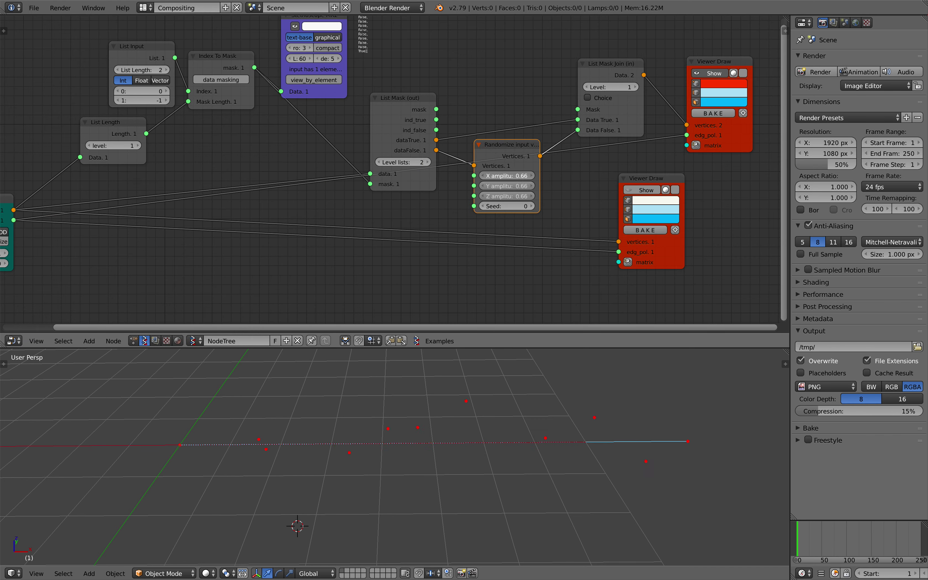
drag(506, 176, 530, 161)
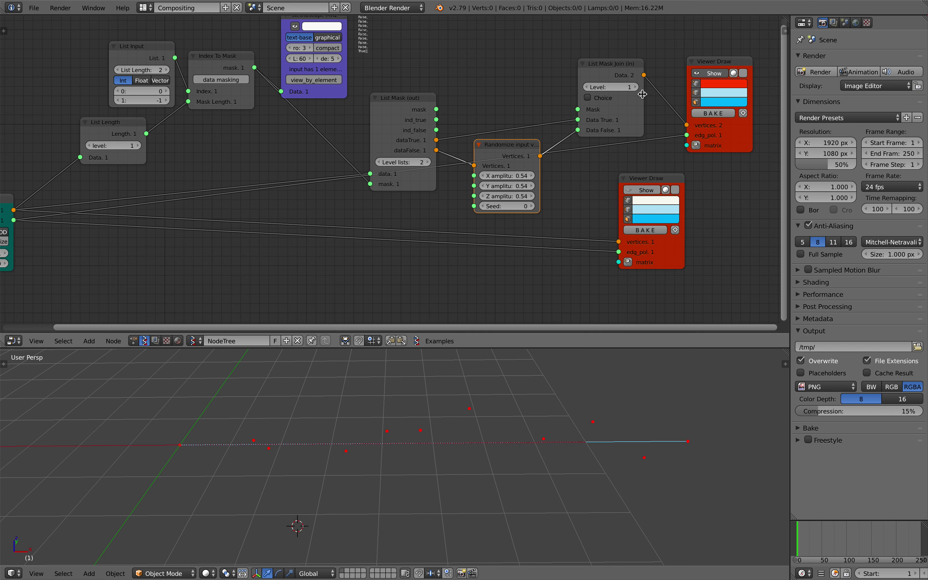
Try Level 2 in the List Mask Join (in) node.
click(636, 87)
drag(600, 89, 593, 93)
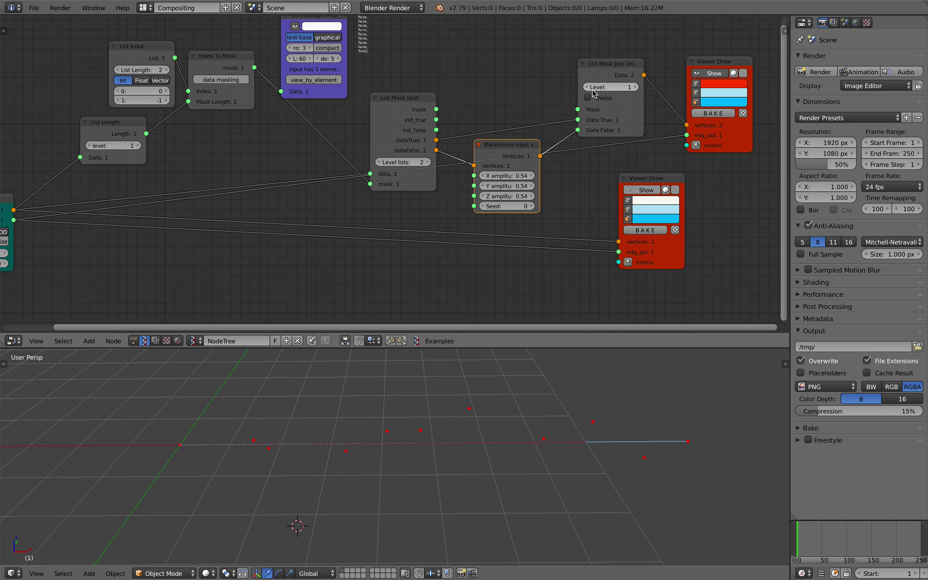
click(634, 89)
click(592, 89)
click(634, 88)
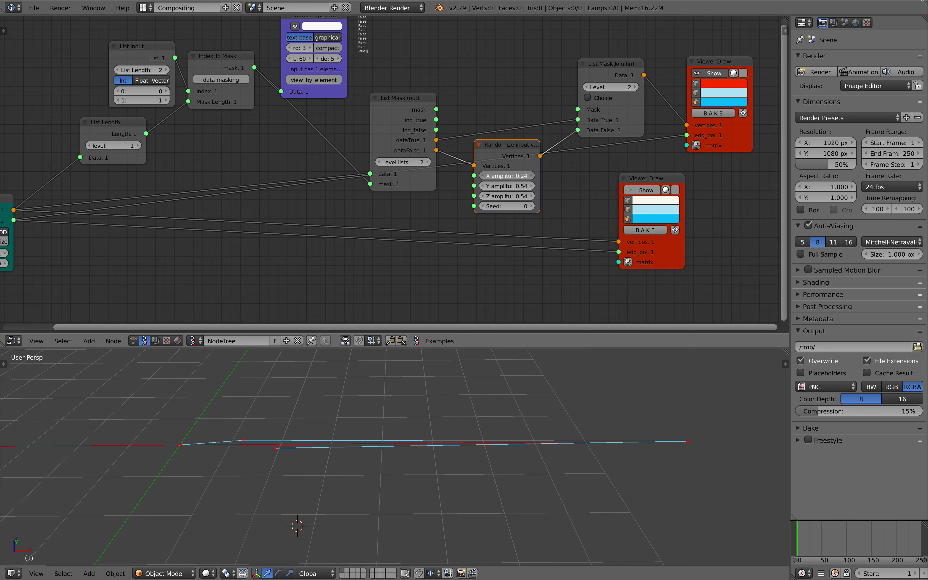
Set the Randomize amplitudes to X 1.20, Y 1.44 and Z 1.44, and toggle List Mask (out)'s Level lists back to 2.
drag(509, 176, 512, 197)
drag(505, 162, 505, 73)
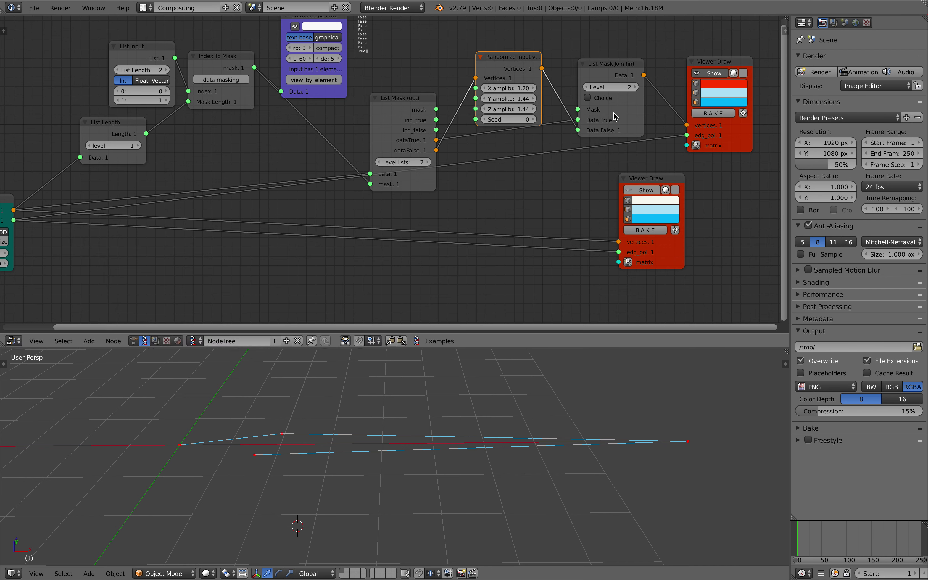
click(383, 163)
click(427, 163)
Show and hide the original line's Viewer Draw to compare it with the randomized result.
middle_drag(548, 87, 477, 102)
click(670, 155)
click(581, 205)
drag(581, 204, 584, 221)
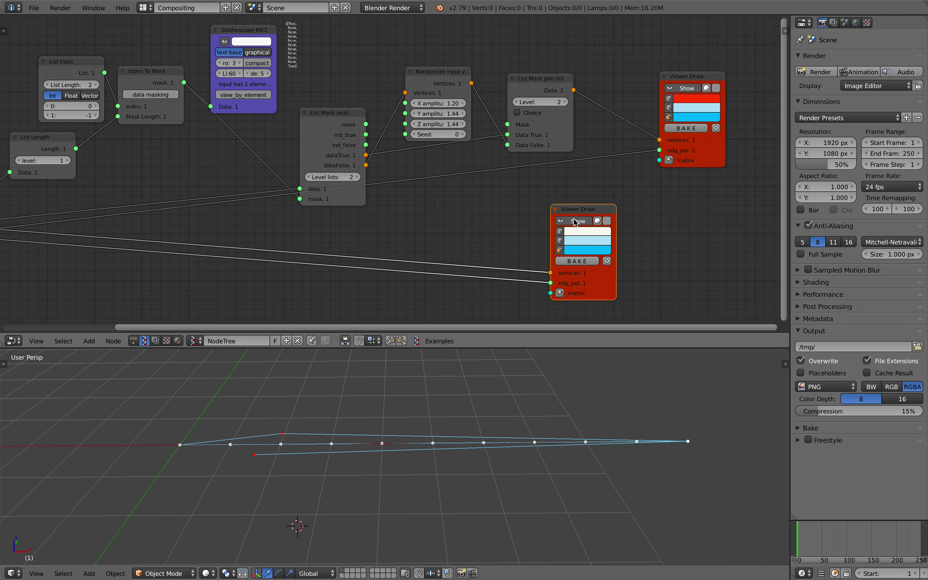
click(575, 222)
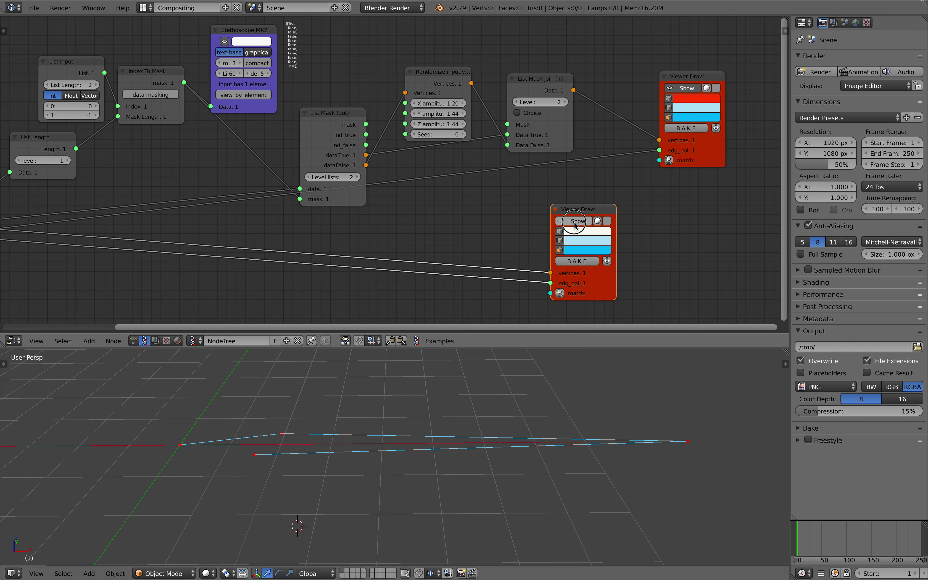
Rearrange the Viewer Draw nodes and List Mask Join (in), and place the Randomize node lower between the two mask nodes.
drag(583, 209, 663, 209)
scroll(608, 193, down, 2)
scroll(609, 194, up, 1)
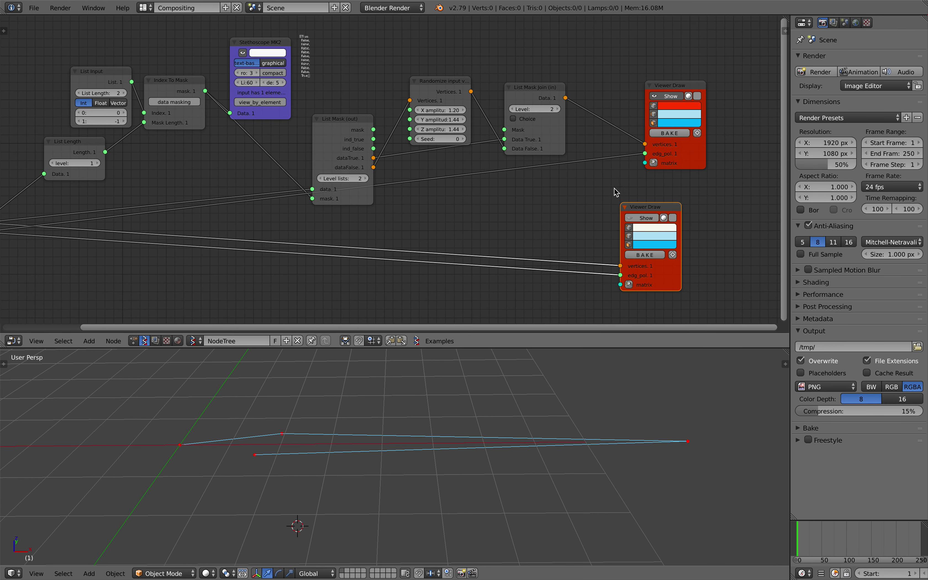
drag(669, 157, 681, 152)
drag(538, 99, 540, 91)
drag(435, 107, 451, 180)
scroll(416, 119, up, 1)
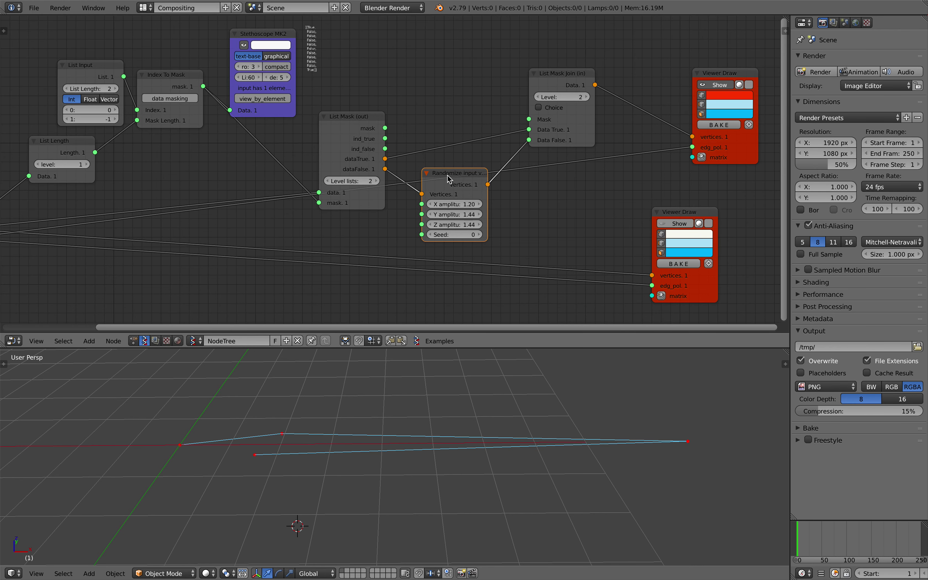
Delete the Randomize node, cut the links of List Mask Join (in) and the red Viewer Draw, and space the mask nodes apart.
key(x)
drag(556, 117, 508, 110)
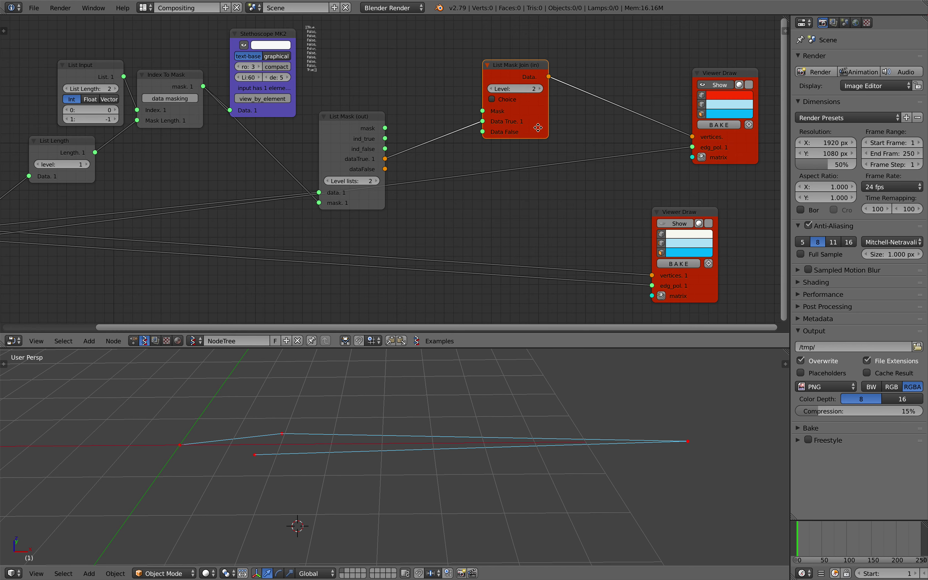
drag(518, 70, 539, 110)
drag(692, 154, 652, 135)
drag(526, 117, 510, 150)
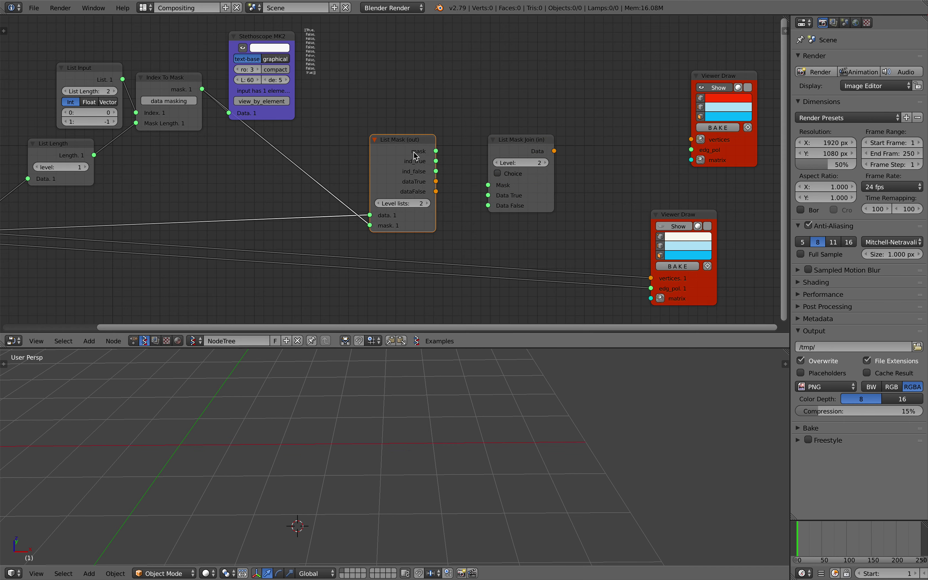
middle_drag(422, 168, 434, 170)
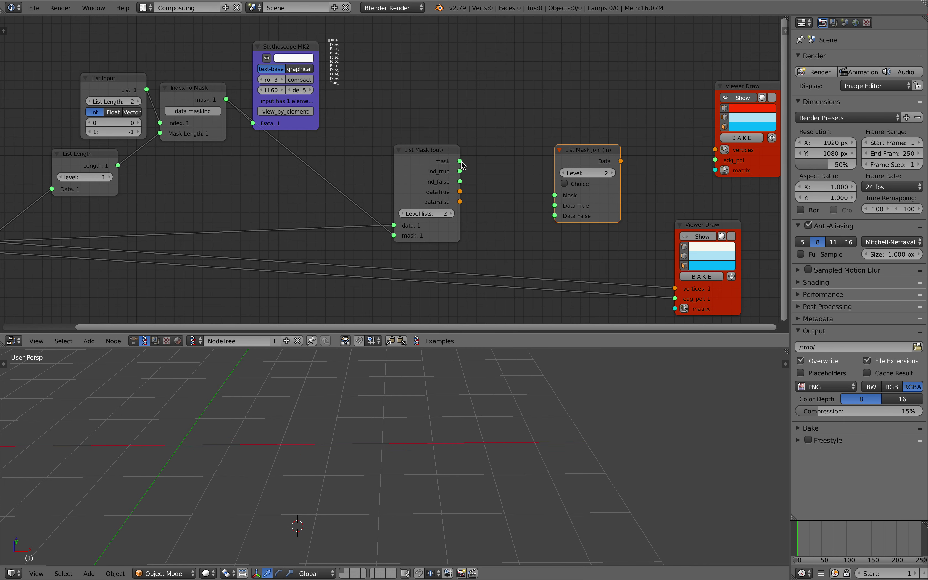
drag(578, 160, 560, 169)
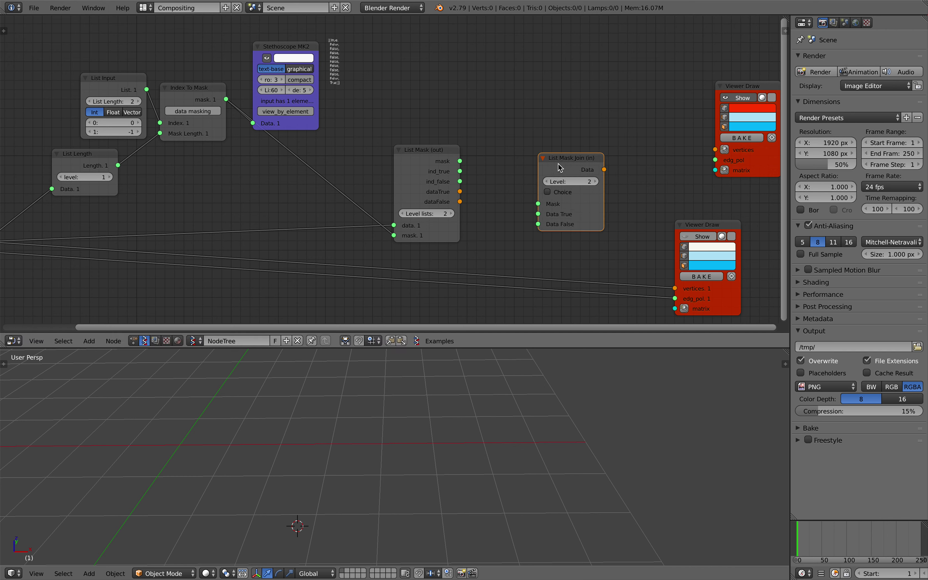
Preview the dataTrue and dataFalse outputs of List Mask (out) in a duplicate Viewer Draw, and delete the duplicate.
key(shift+d)
click(532, 63)
mouse_move(460, 192)
mouse_down()
mouse_move(505, 132)
mouse_move(551, 128)
mouse_up()
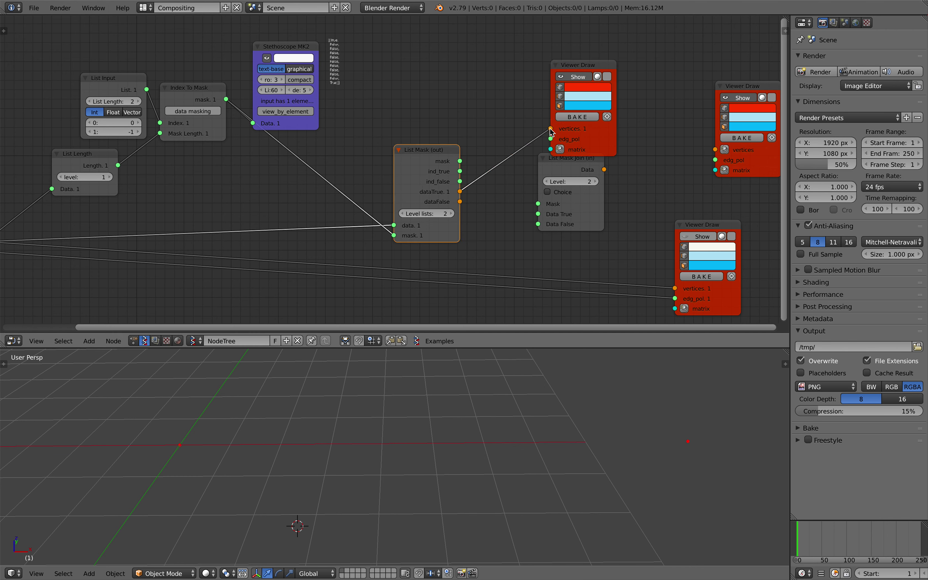
drag(460, 202, 550, 131)
key(x)
Reconnect dataTrue and dataFalse from List Mask (out) to the matching inputs of List Mask Join (in).
drag(465, 191, 494, 198)
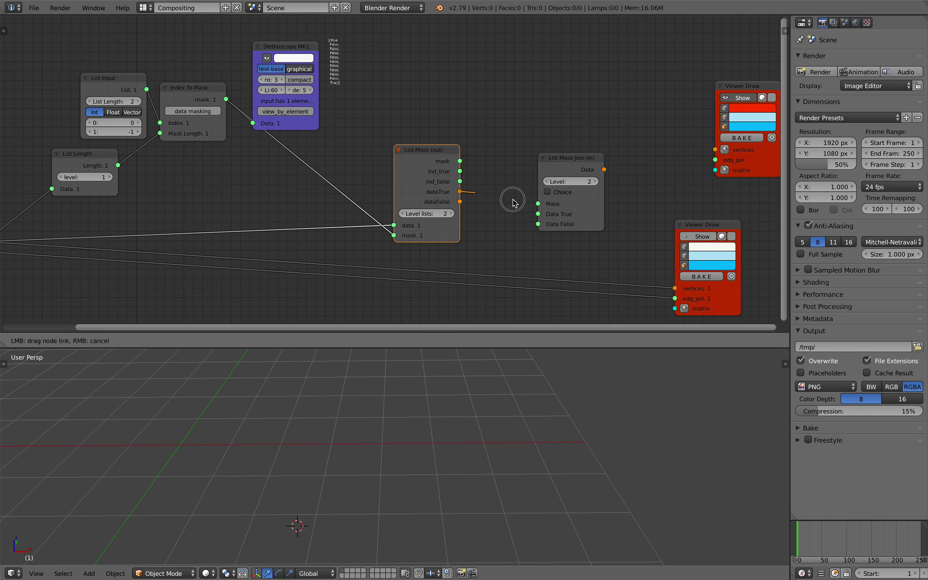
drag(546, 219, 545, 217)
drag(538, 224, 461, 202)
drag(568, 157, 601, 134)
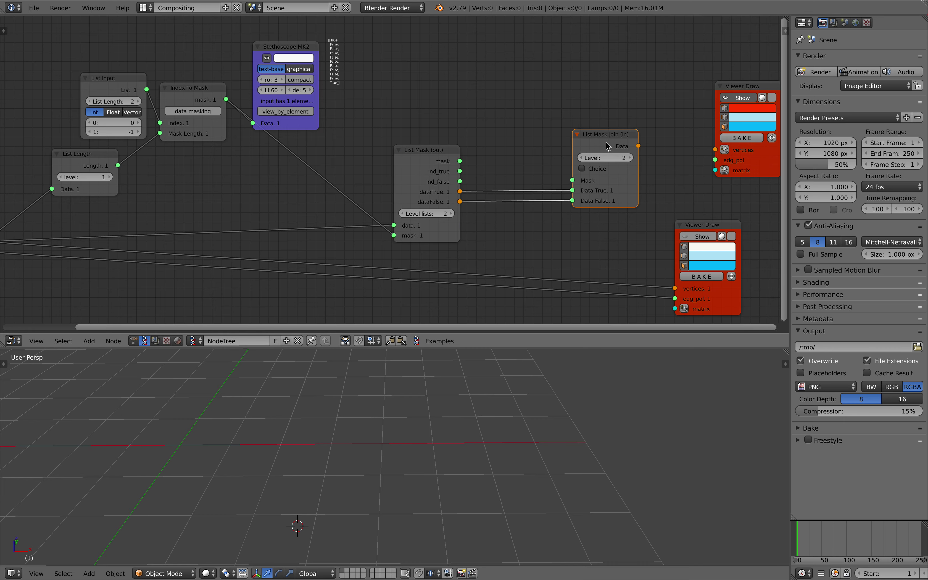
Reconnect the Data output of List Mask Join (in) to the red Viewer Draw's vertices.
middle_drag(602, 149, 585, 148)
drag(621, 144, 679, 147)
drag(696, 149, 697, 148)
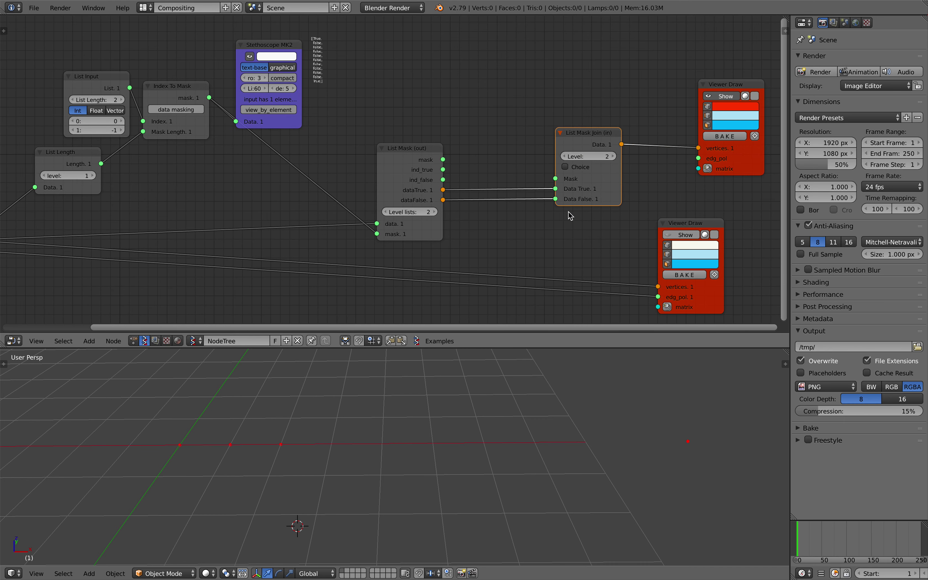
Set Level to 1 in the List Mask Join (in) node and save over the blend file.
scroll(523, 193, down, 1)
drag(399, 154, 399, 147)
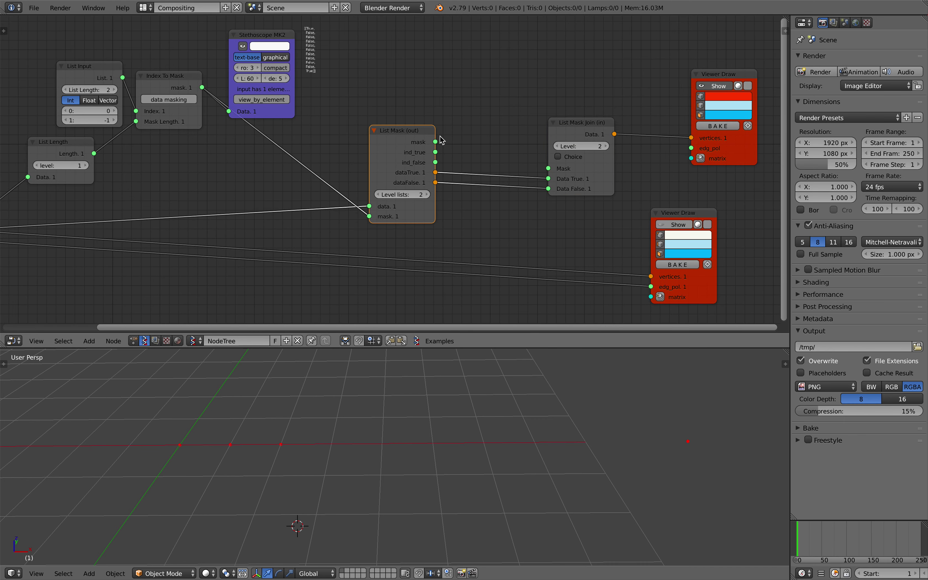
drag(569, 157, 586, 132)
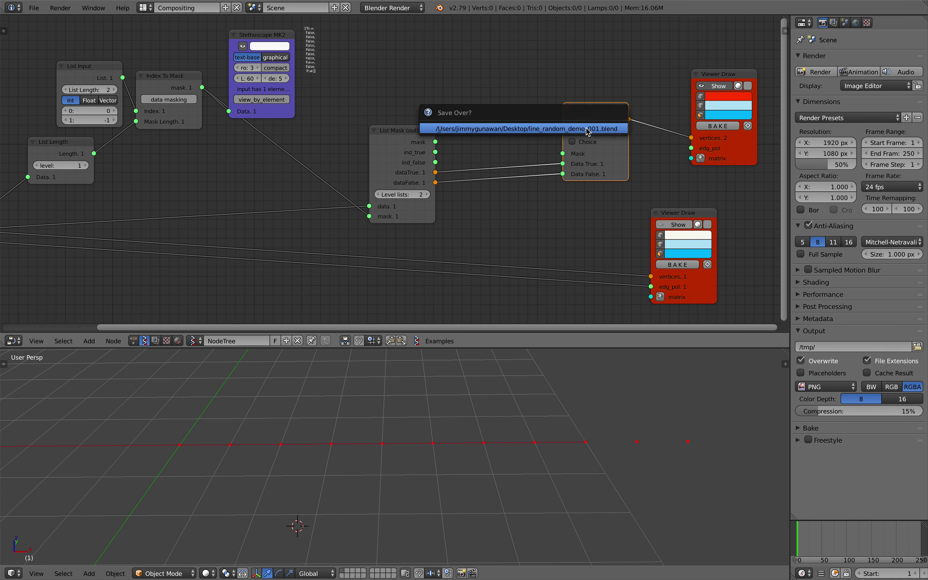
Insert a Move node between dataFalse and Data False, with a Vector in node of Z 0.906 driving its vectors.
drag(418, 154, 380, 142)
key(shift+a)
click(425, 188)
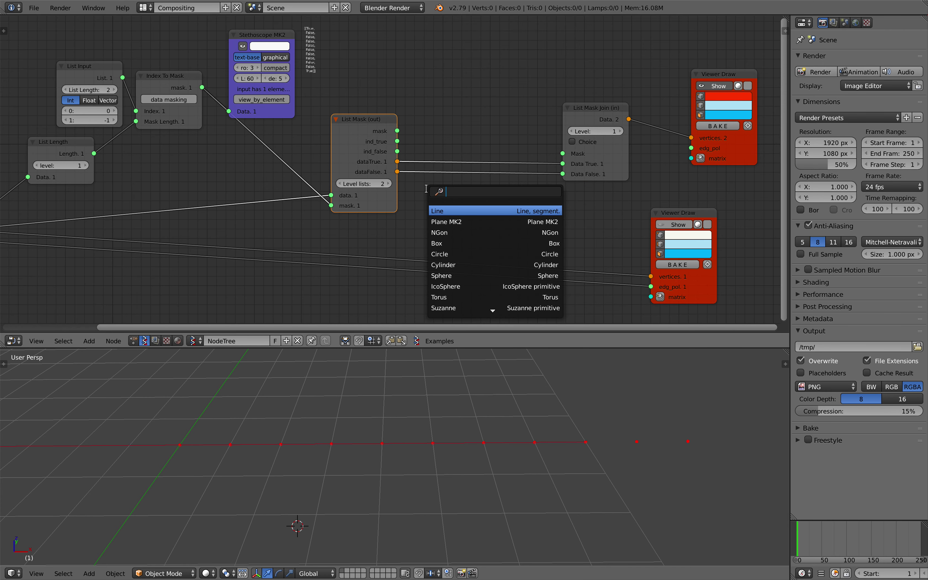
text(move)
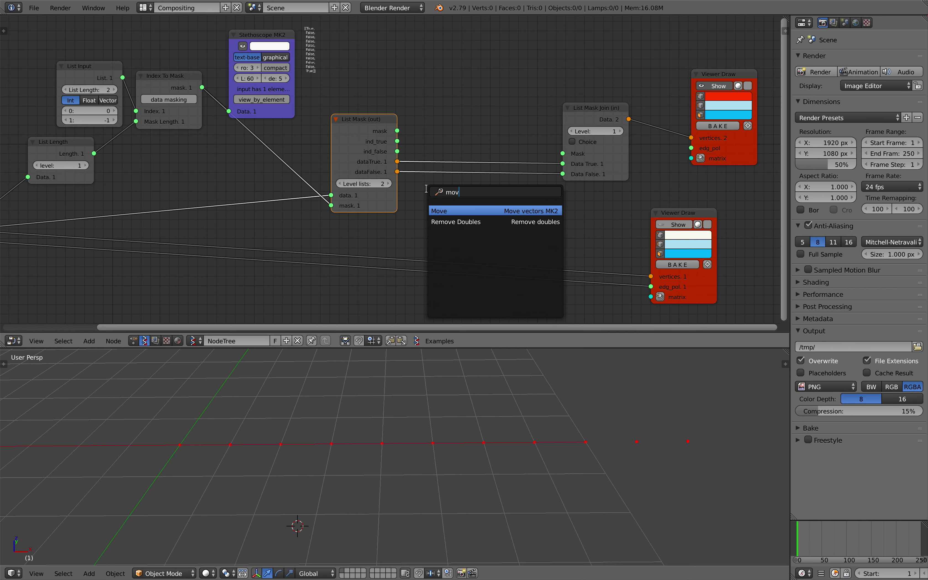
key(Return)
click(447, 174)
click(453, 222)
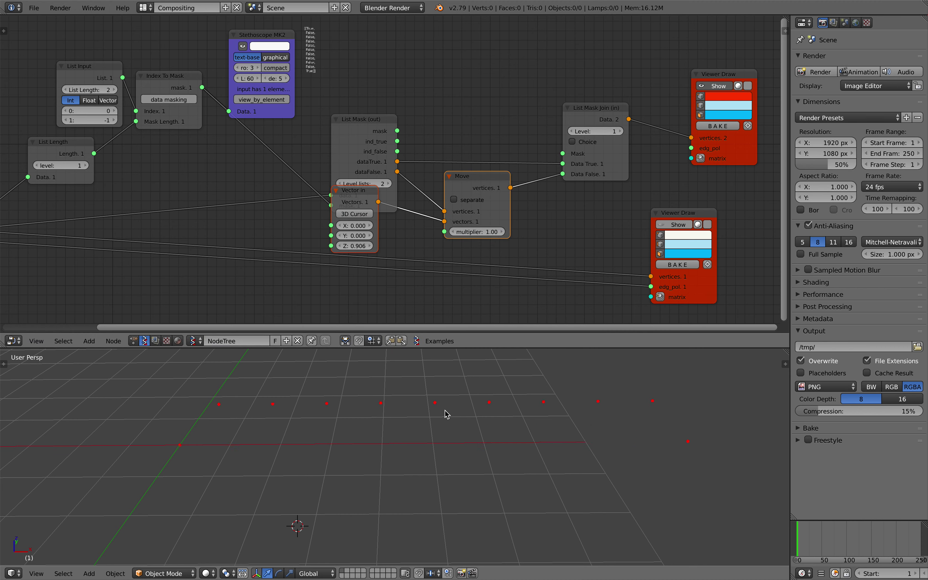
Change the vertex colour of the joined result's Viewer Draw to green.
scroll(444, 413, up, 5)
click(719, 97)
click(731, 126)
scroll(539, 404, up, 1)
scroll(538, 404, down, 1)
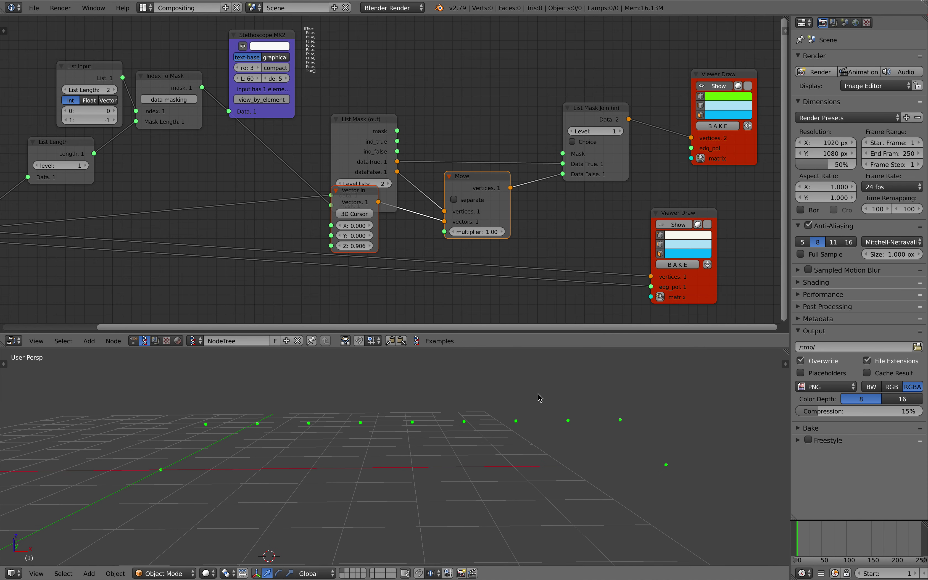
Connect the Line node's Edges output to the edg_pol input of the green Viewer Draw.
scroll(528, 166, down, 1)
scroll(561, 168, down, 1)
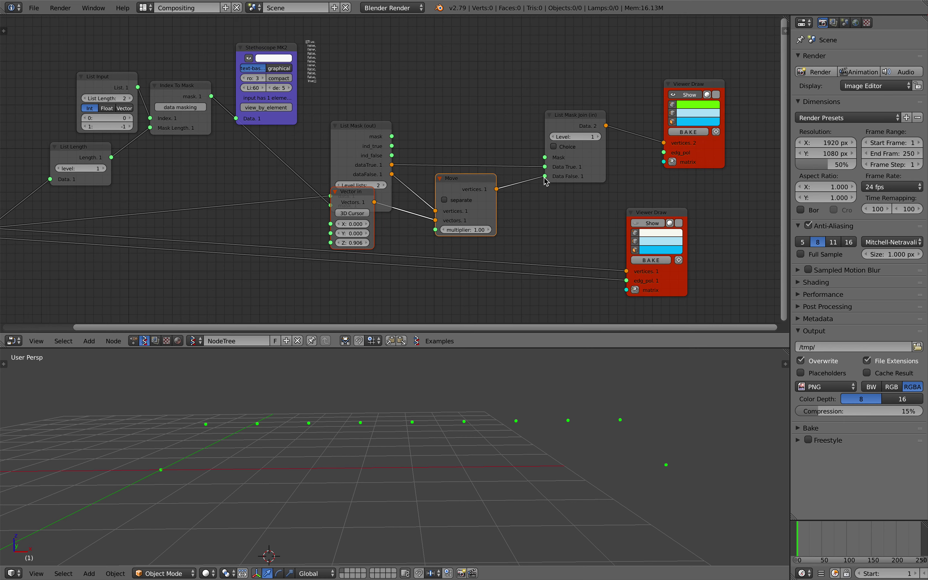
scroll(472, 159, down, 2)
click(105, 219)
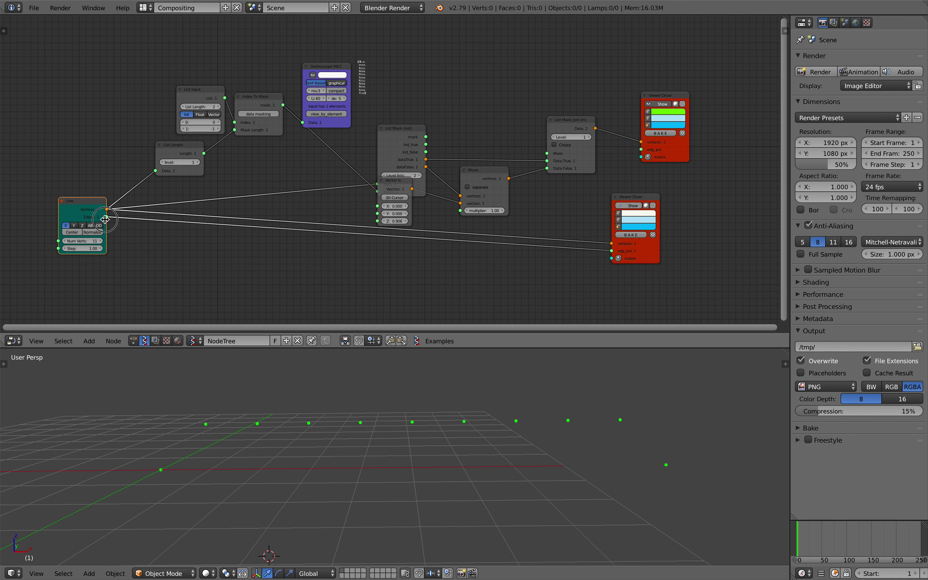
mouse_move(108, 217)
mouse_down()
mouse_move(635, 150)
mouse_move(668, 161)
mouse_up()
middle_drag(200, 472, 202, 474)
scroll(593, 178, up, 1)
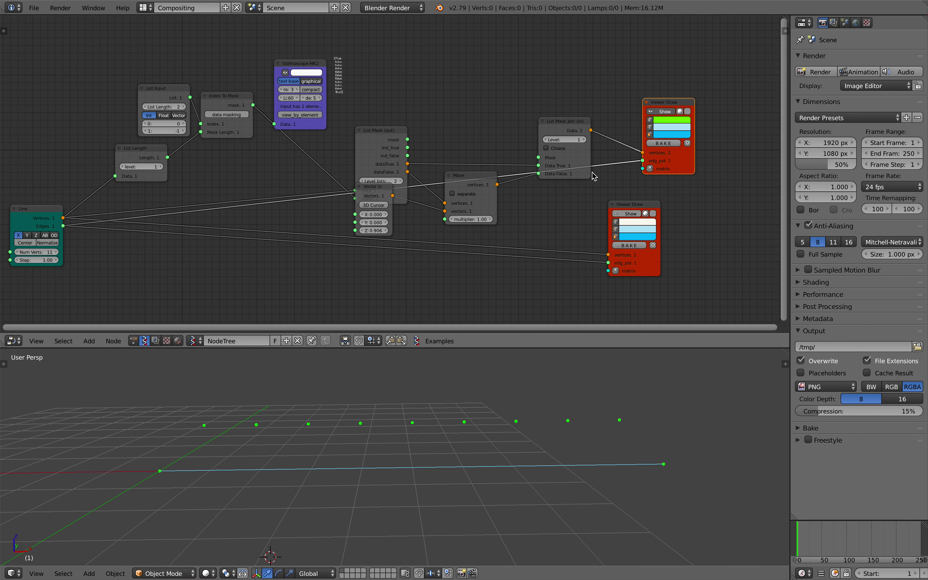
Spread out the overlapping List Mask (out), Vector in, Move and List Mask Join (in) nodes, and set the vector's Z to 0.726.
drag(547, 140, 498, 139)
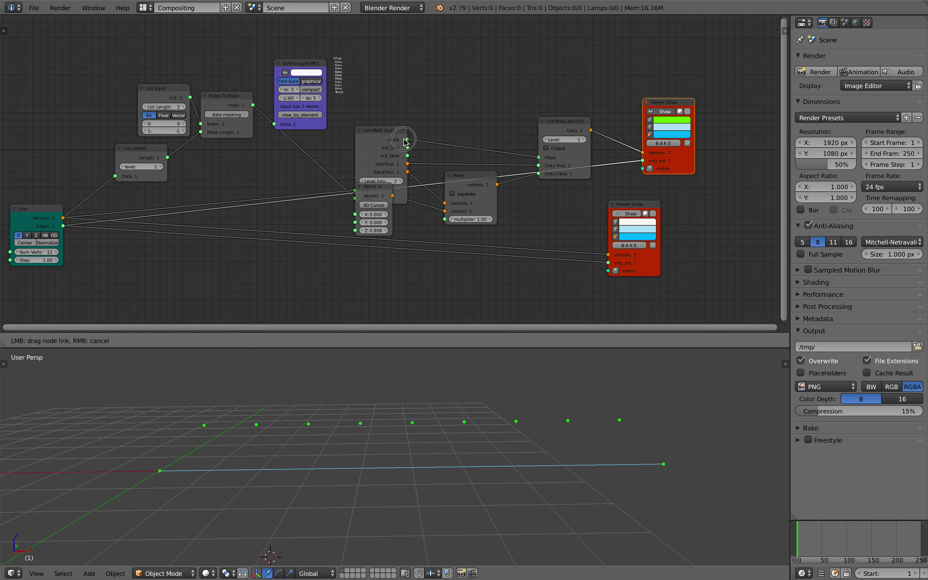
drag(405, 142, 405, 142)
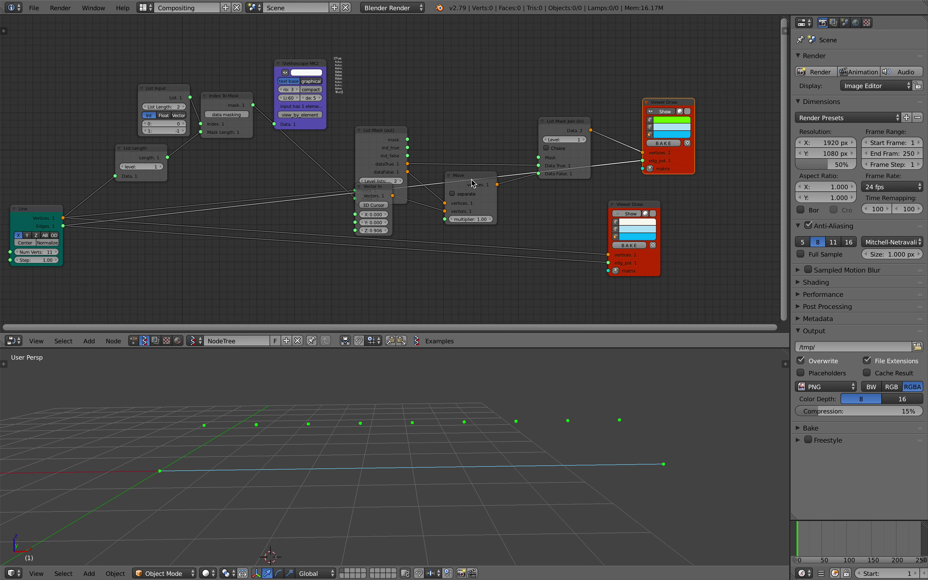
drag(389, 179, 415, 139)
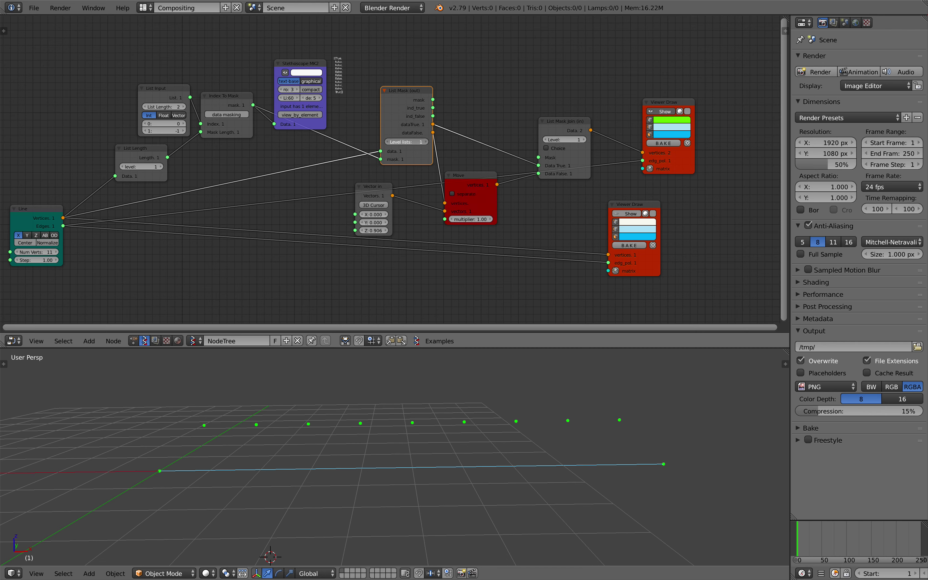
click(465, 178)
drag(388, 188, 407, 182)
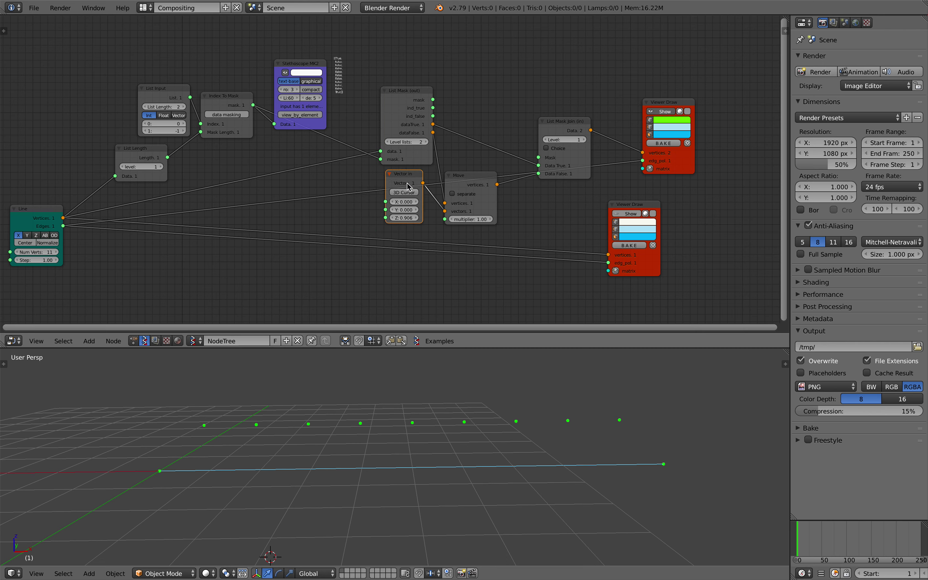
drag(462, 188, 469, 173)
click(564, 127)
drag(564, 126, 574, 96)
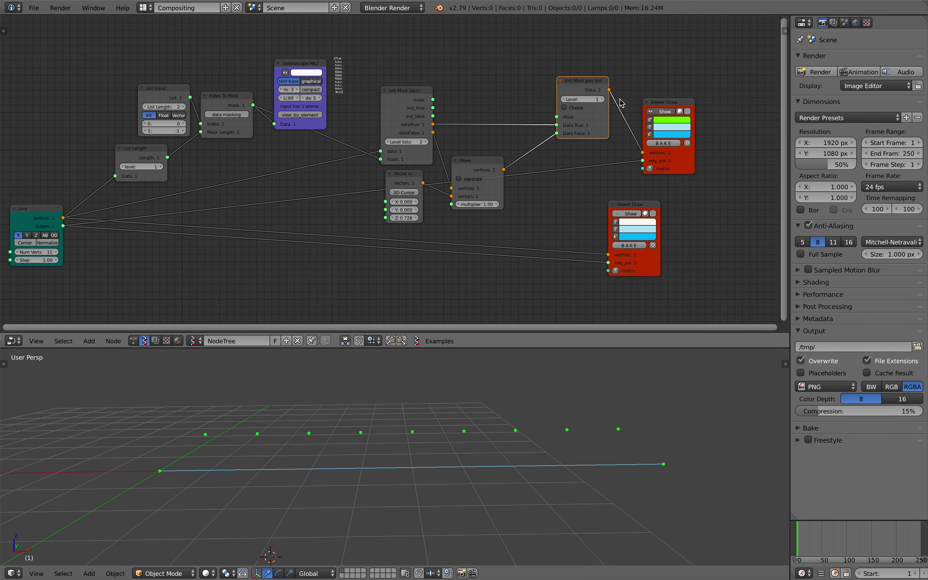
key(space)
key(Escape)
middle_drag(758, 162, 677, 155)
key(alt+space)
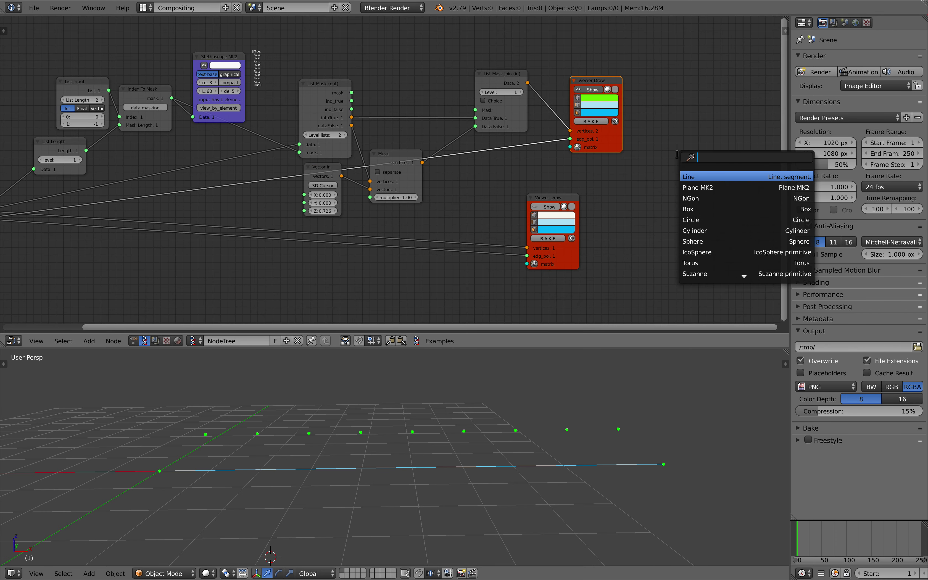
text(list mask)
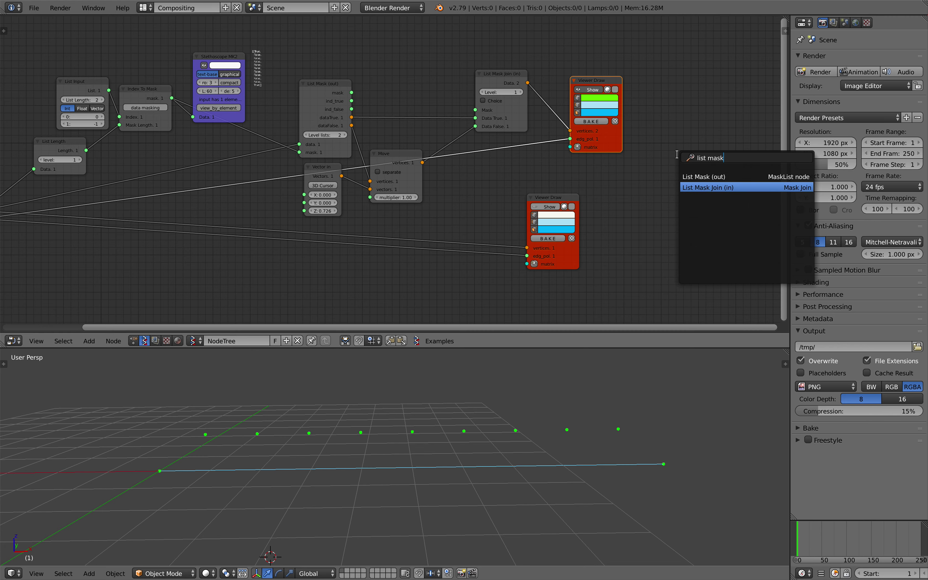
key(Escape)
Move the green Viewer Draw node farther away from List Mask Join (in).
scroll(600, 188, up, 1)
drag(617, 171, 653, 178)
scroll(590, 198, up, 2)
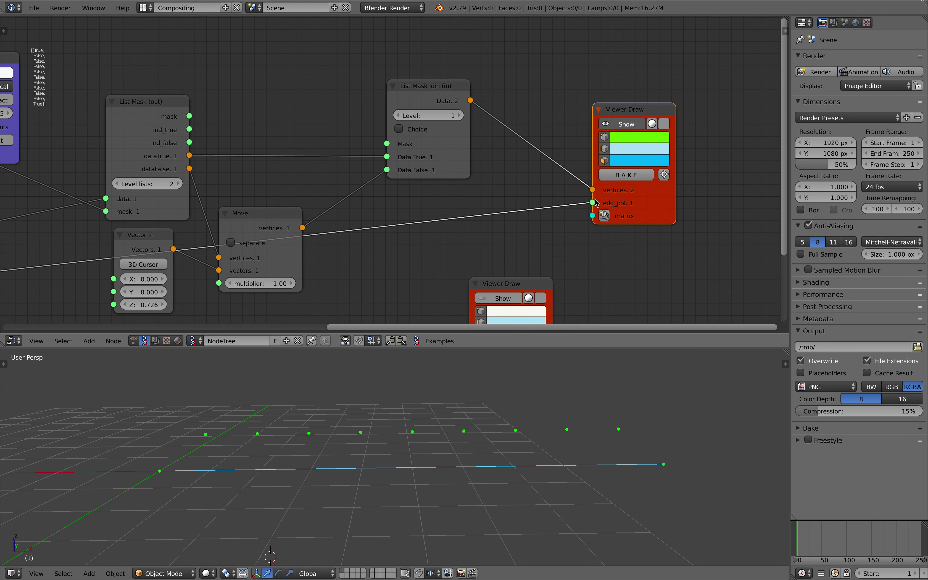
scroll(413, 177, down, 2)
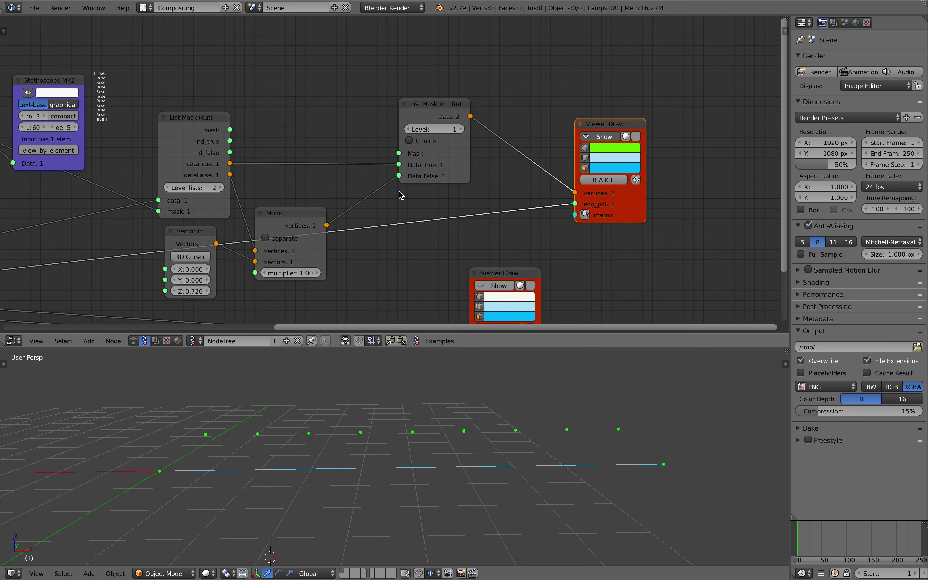
middle_drag(399, 191, 503, 176)
scroll(503, 176, down, 1)
scroll(478, 156, down, 1)
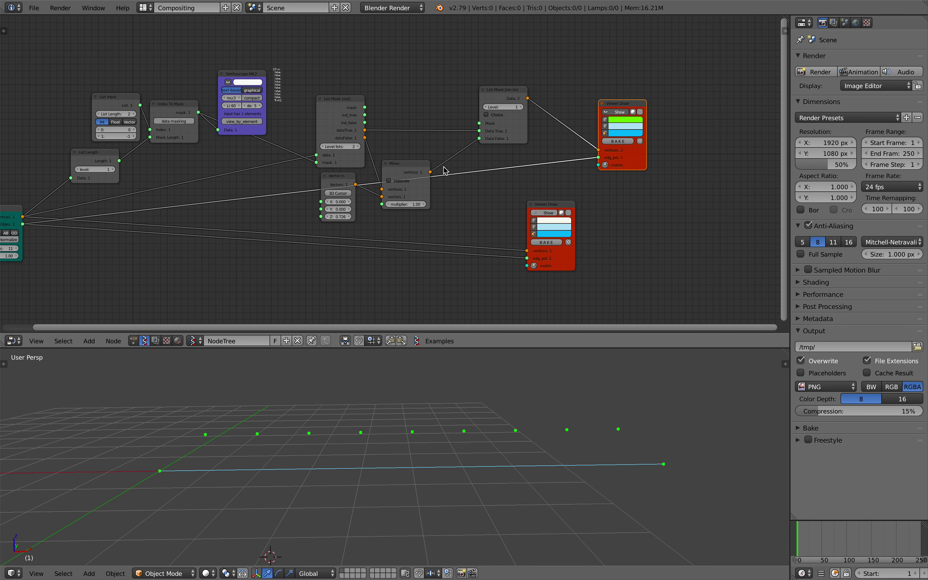
Open the recent file list_mask_002.blend and copy its entire node setup.
click(34, 8)
mouse_move(71, 48)
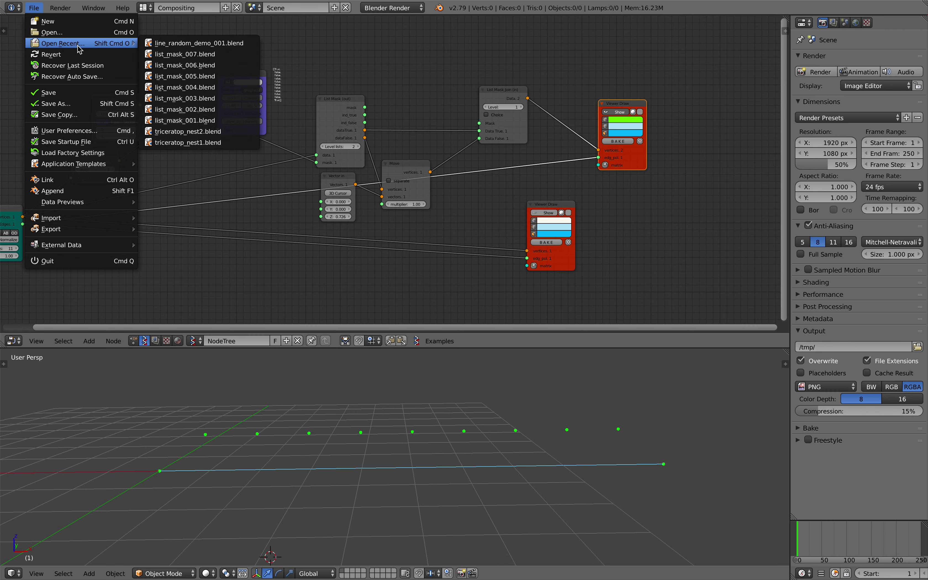
click(184, 110)
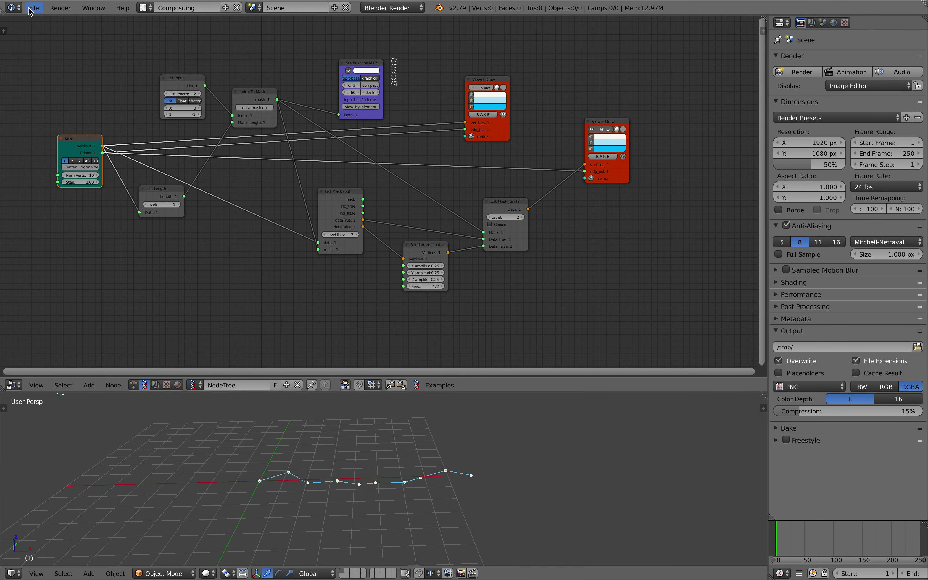
key(Home)
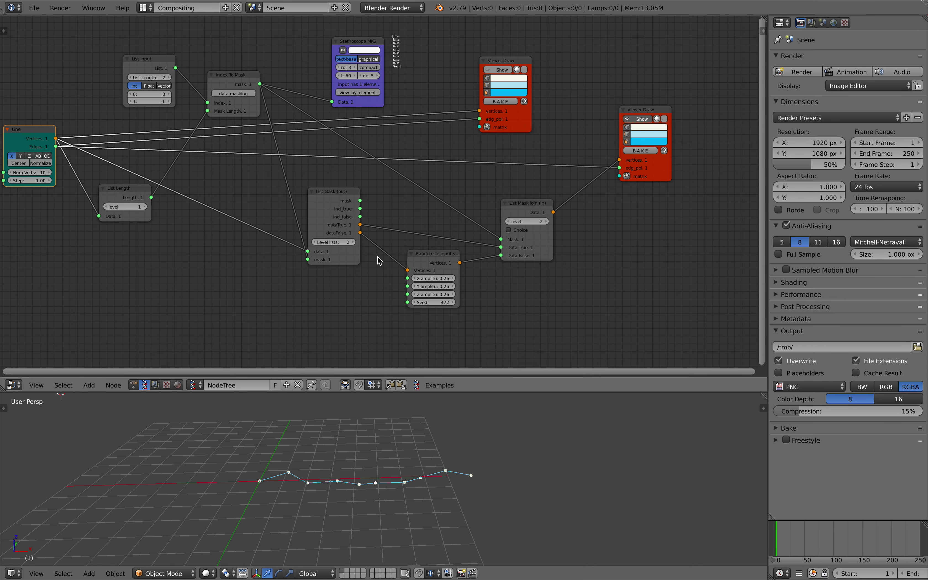
key(a)
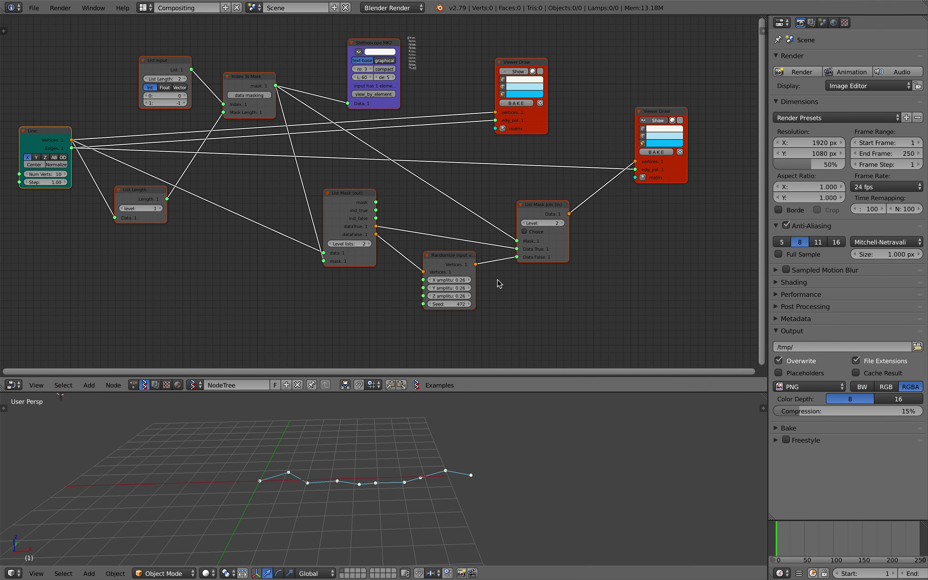
Reopen line_random_demo_001.blend and save it under the new name line_random_demo_002.blend.
click(33, 7)
mouse_move(58, 39)
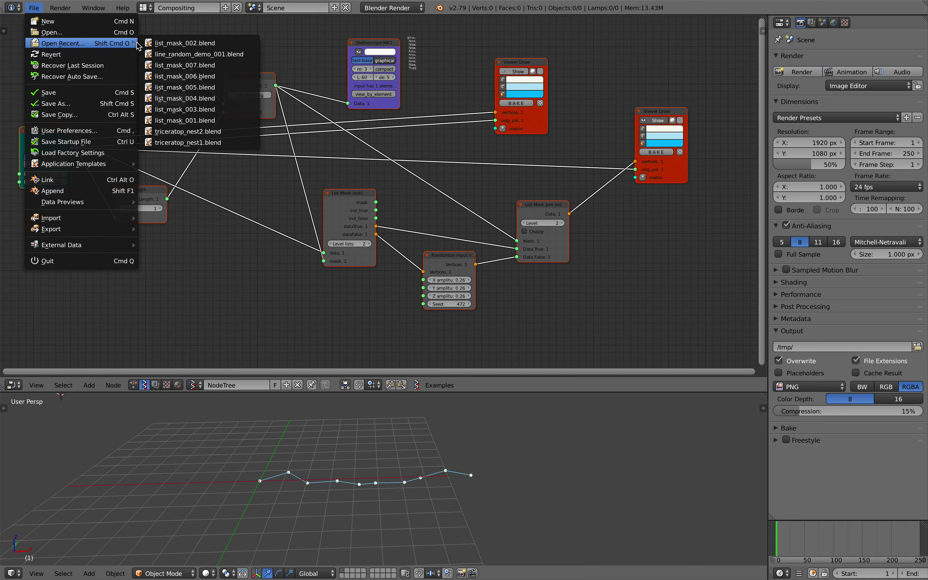
click(184, 53)
click(34, 8)
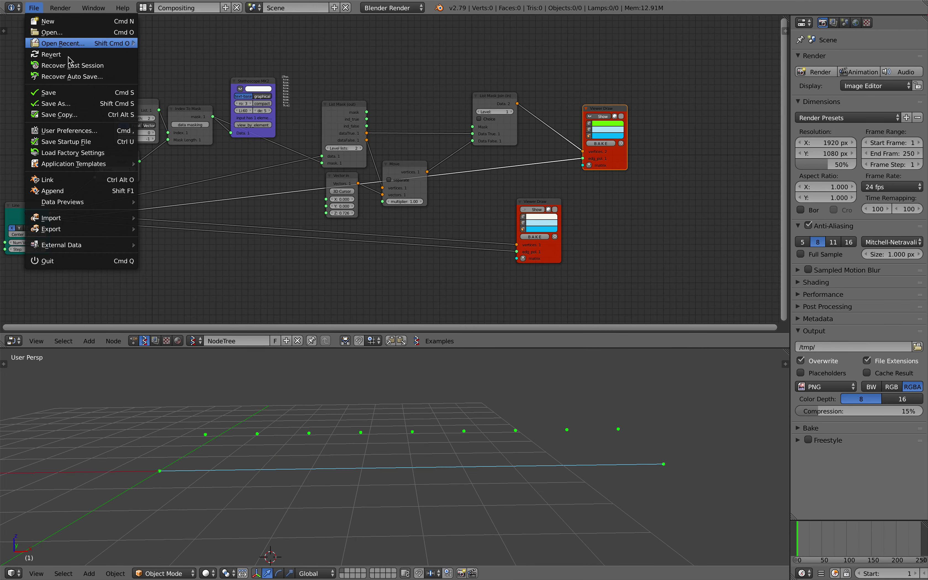
click(57, 103)
click(892, 37)
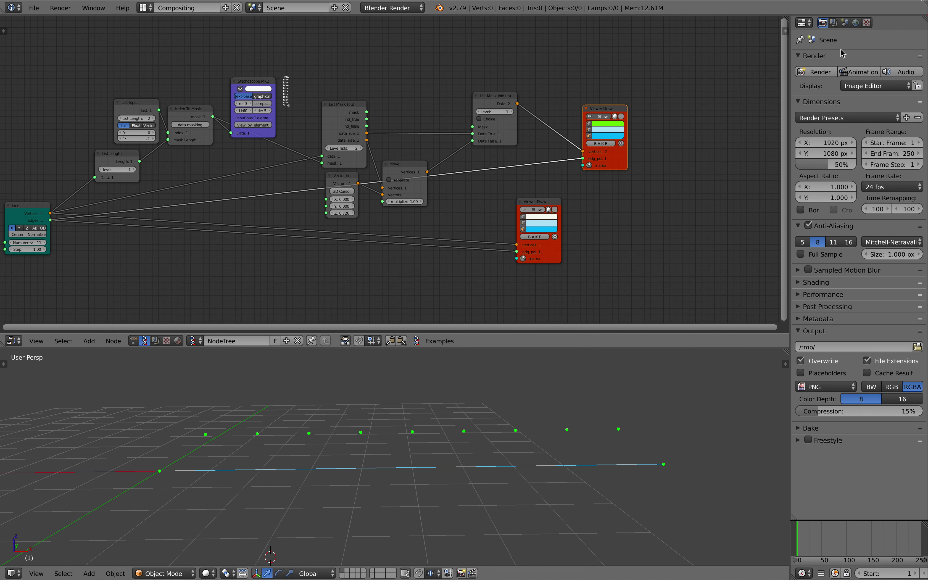
Paste the copied node setup into the current node tree below the existing nodes, and make the node editor taller.
key(Home)
scroll(544, 249, up, 5)
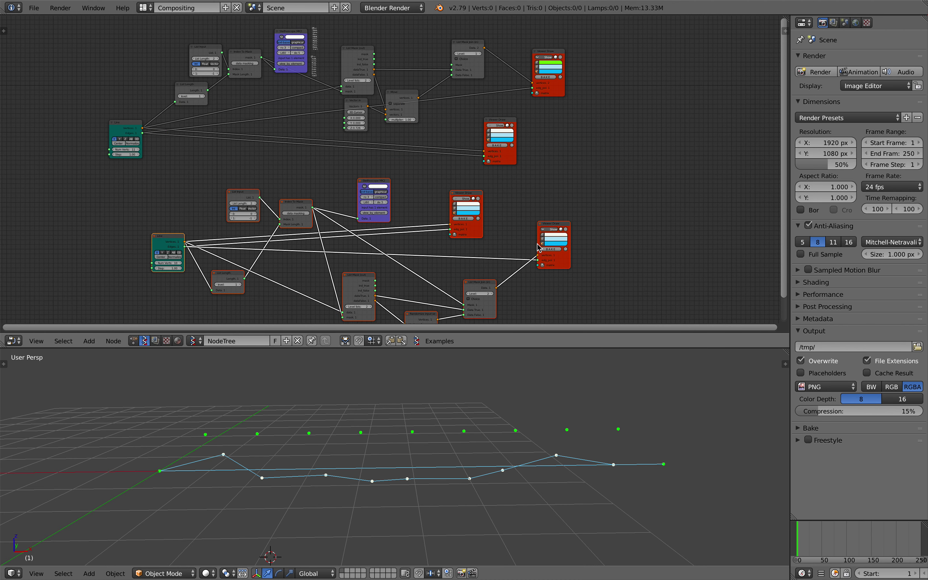
drag(550, 347, 550, 403)
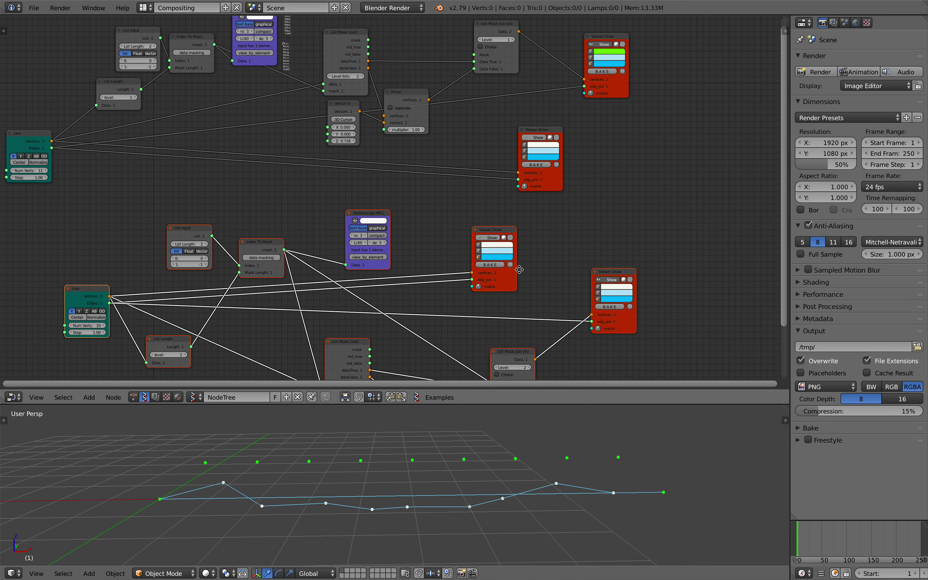
Delete the Stethoscope MK2 and the plain line's Viewer Draw from the pasted setup, and move its remaining Viewer Draw up.
middle_drag(495, 232, 490, 190)
key(x)
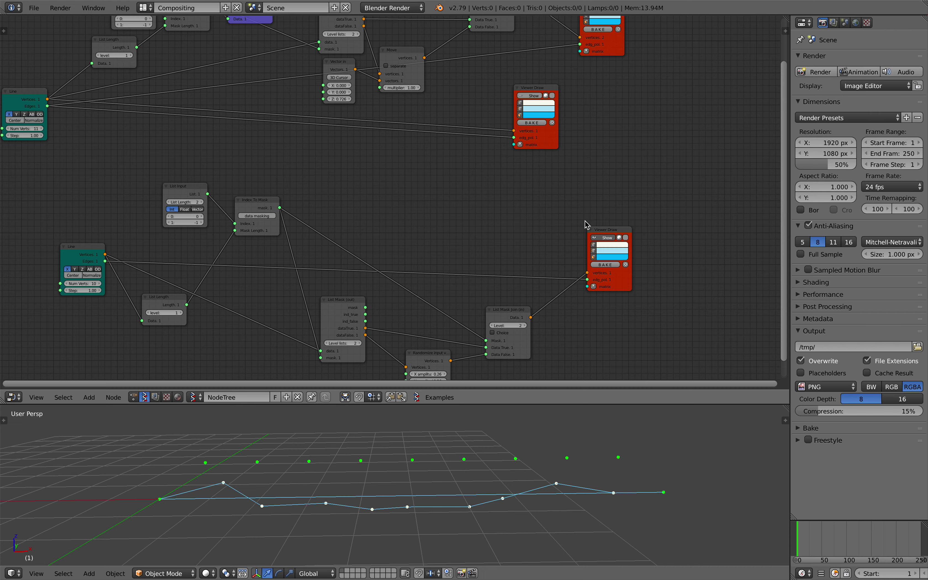
drag(610, 232, 614, 205)
middle_drag(544, 230, 544, 182)
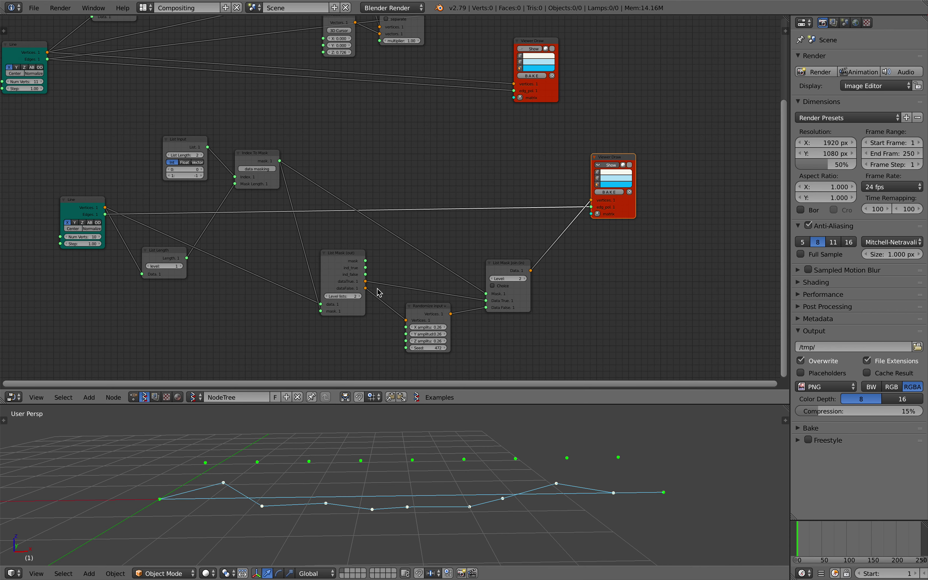
Set the Randomize input node's Seed to 648, and reposition it and the lower List Mask Join (in) node more compactly.
drag(427, 347, 441, 346)
click(420, 311)
drag(419, 311, 404, 308)
drag(501, 265, 496, 245)
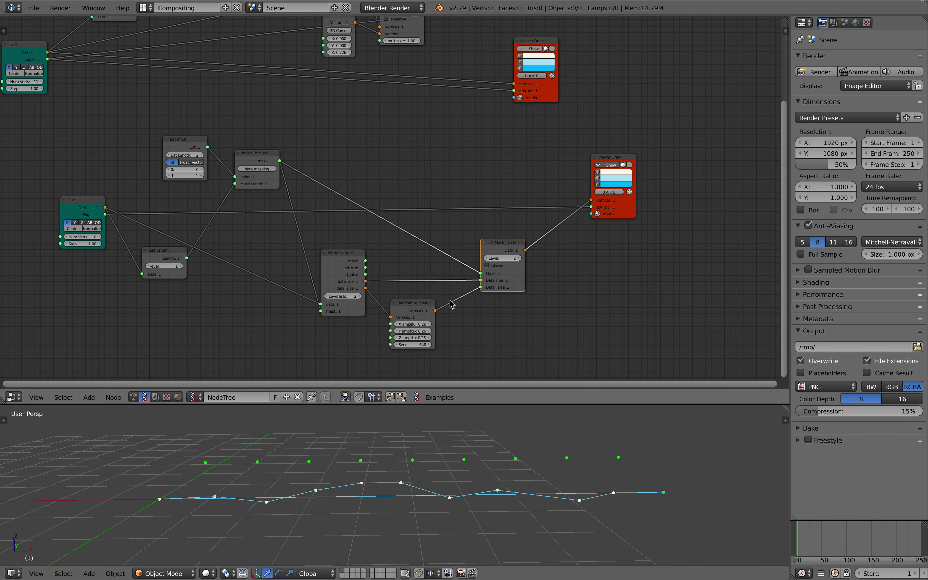
Set the Randomize input node's Z amplitude to 0.92 and Seed to 878, and the lower Line node's Step to 1.43.
drag(410, 340, 407, 466)
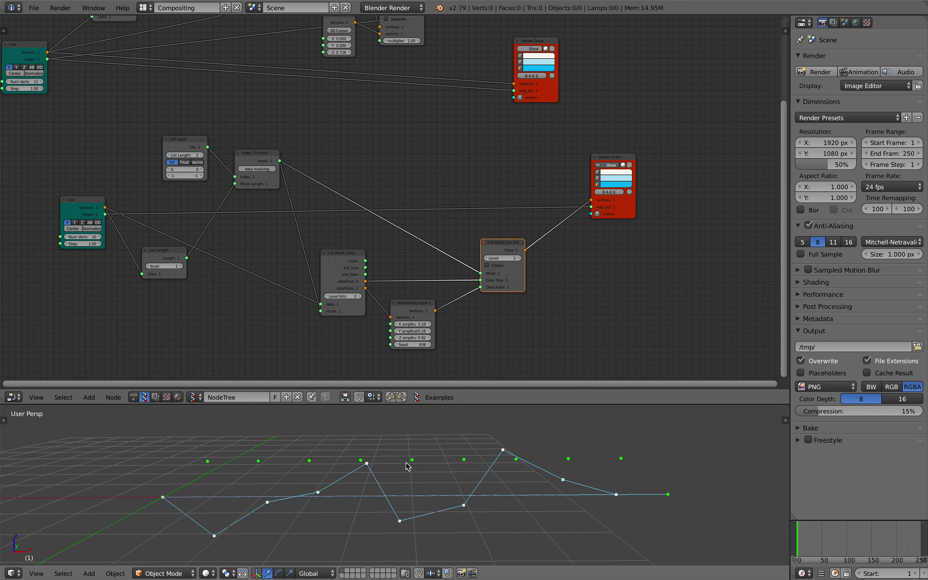
drag(422, 429, 437, 429)
mouse_move(412, 344)
mouse_down()
mouse_move(400, 344)
mouse_move(411, 344)
mouse_up()
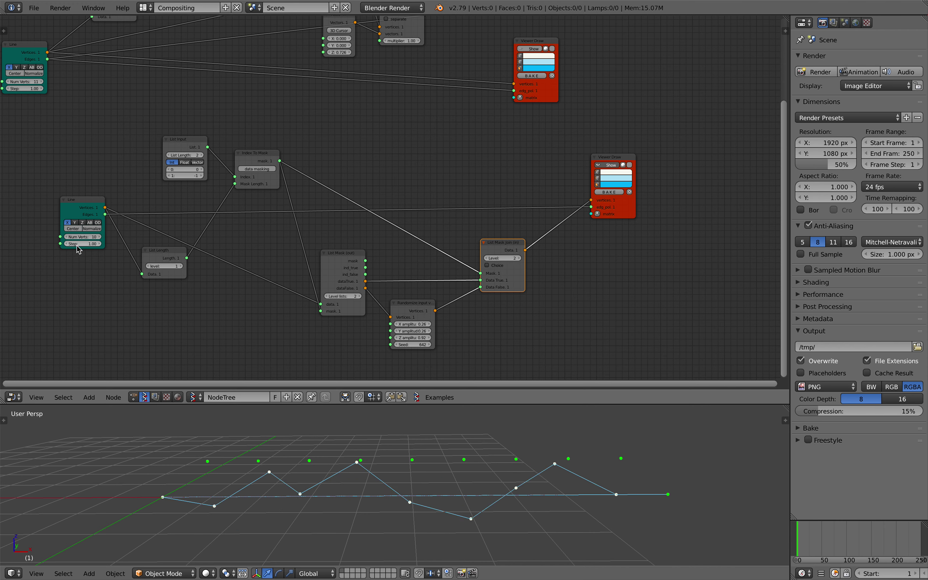
drag(77, 245, 93, 246)
drag(398, 340, 489, 341)
Save over line_random_demo_002.blend and set Level to 2 in the upper List Mask Join (in) node.
key(Home)
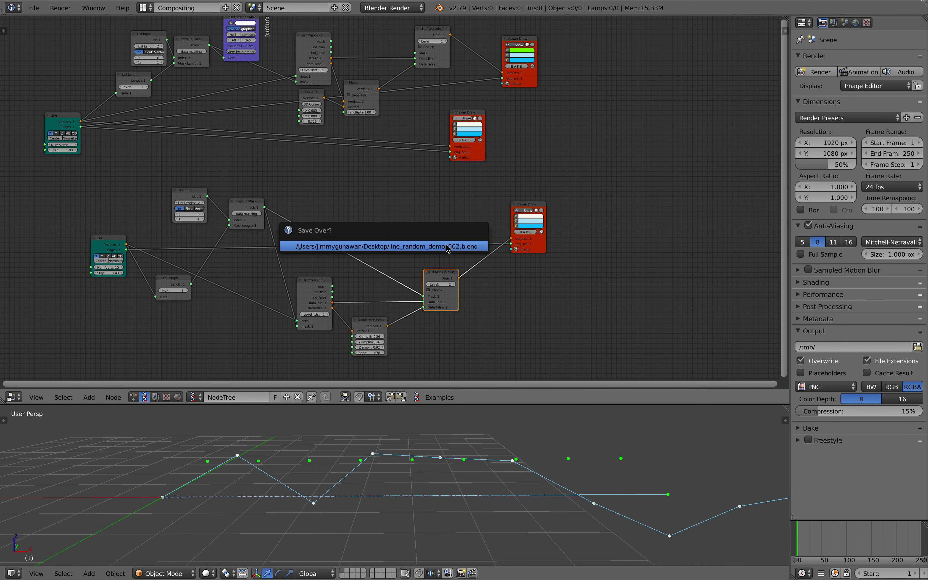
scroll(448, 249, up, 3)
click(439, 84)
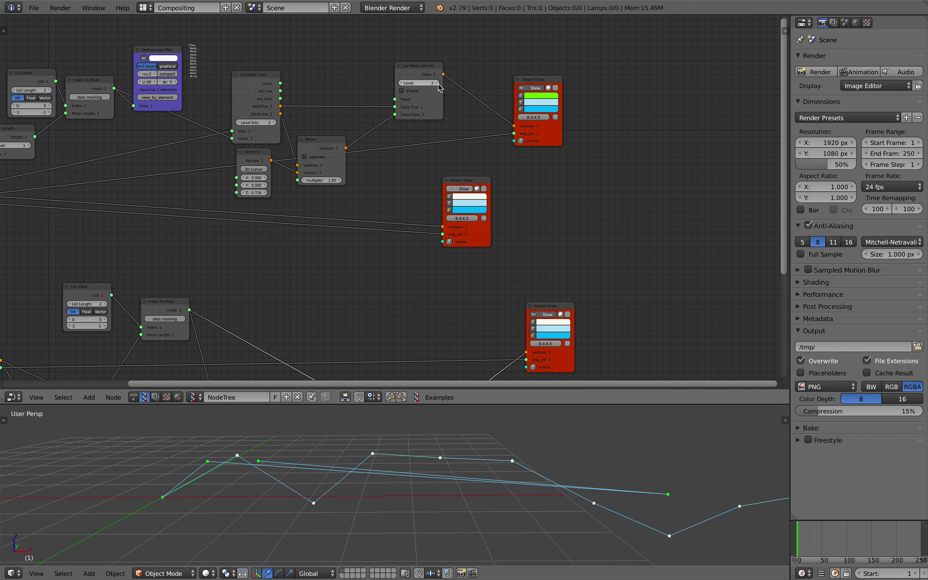
Compare the nodes and connections of the pasted lower setup with those of the upper setup.
scroll(450, 142, down, 3)
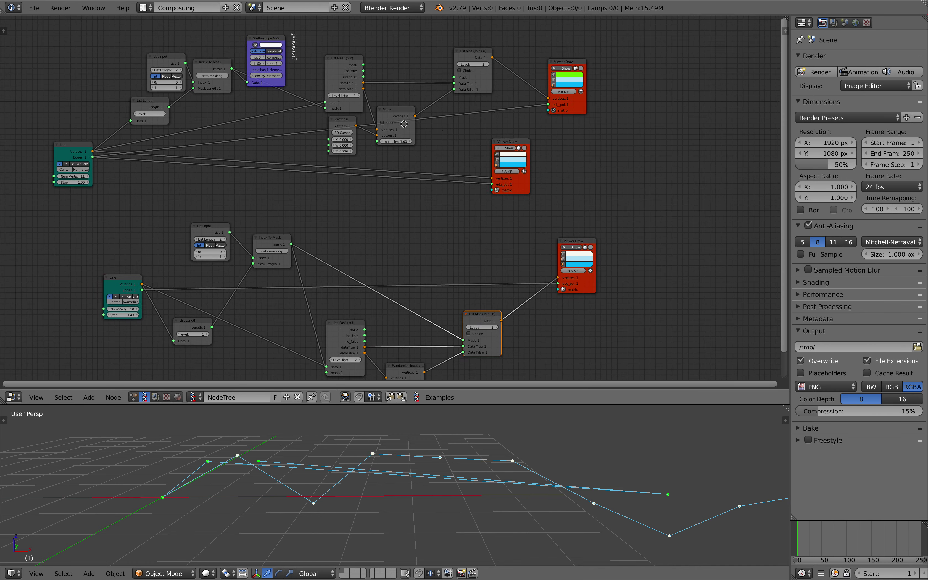
scroll(356, 136, up, 4)
click(320, 182)
middle_drag(320, 182, 336, 188)
click(88, 153)
middle_drag(90, 160, 107, 182)
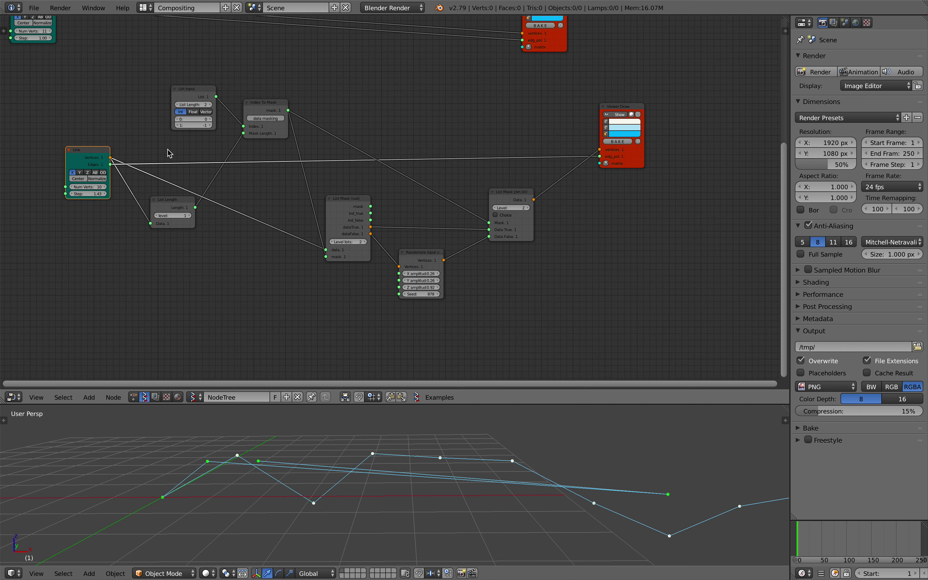
scroll(185, 114, down, 4)
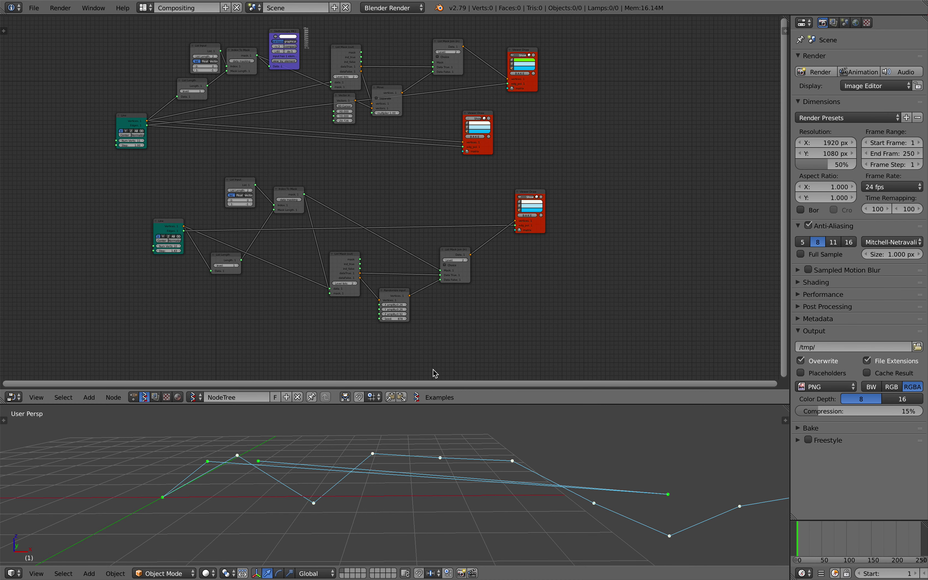
Enlarge the node editor over most of the 3D view so both node setups fit.
drag(463, 405, 464, 506)
scroll(437, 325, up, 3)
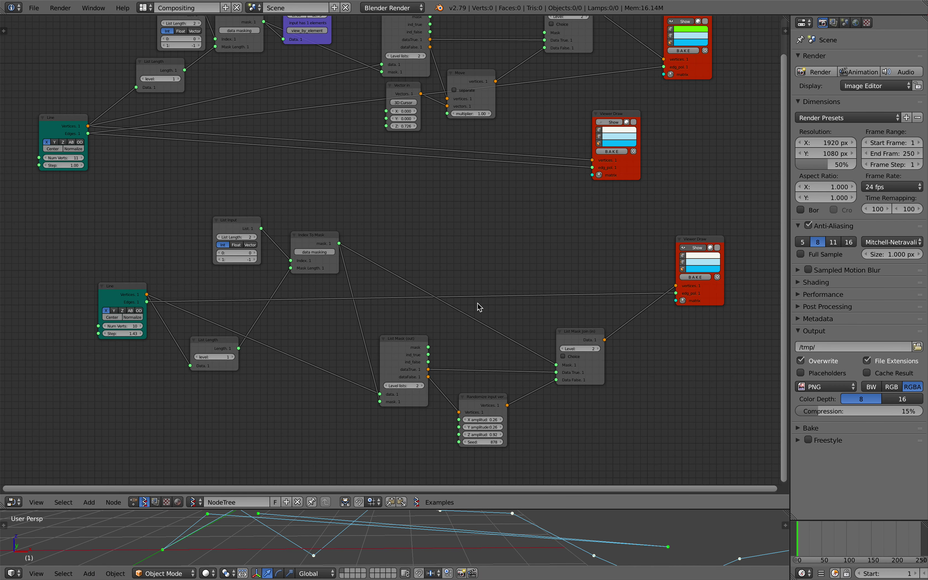
scroll(460, 299, down, 1)
Move the whole lower node setup up towards the upper one, and shift the upper setup's white Viewer Draw slightly up.
key(a)
key(a)
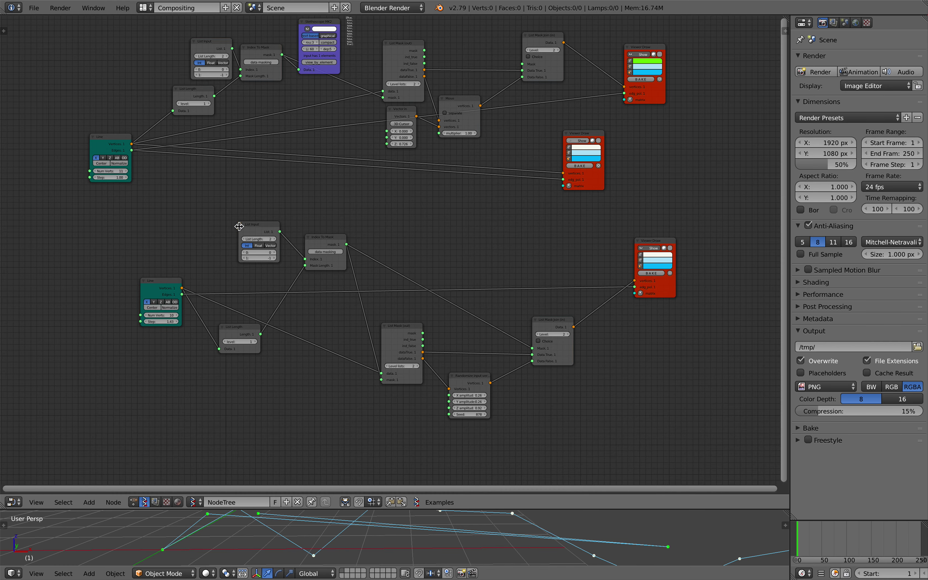
drag(267, 262, 658, 404)
drag(658, 292, 655, 269)
click(590, 125)
middle_drag(589, 126, 580, 163)
scroll(580, 163, up, 1)
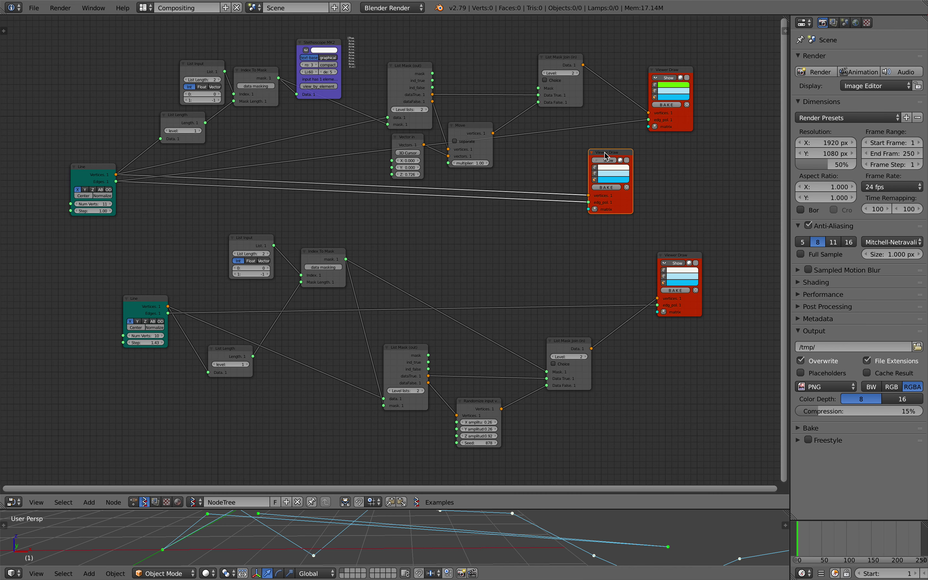
Delete the upper setup's white Viewer Draw and move the lower setup's Viewer Draw closer beneath the upper green one.
key(x)
drag(677, 255, 677, 239)
middle_drag(533, 265, 522, 238)
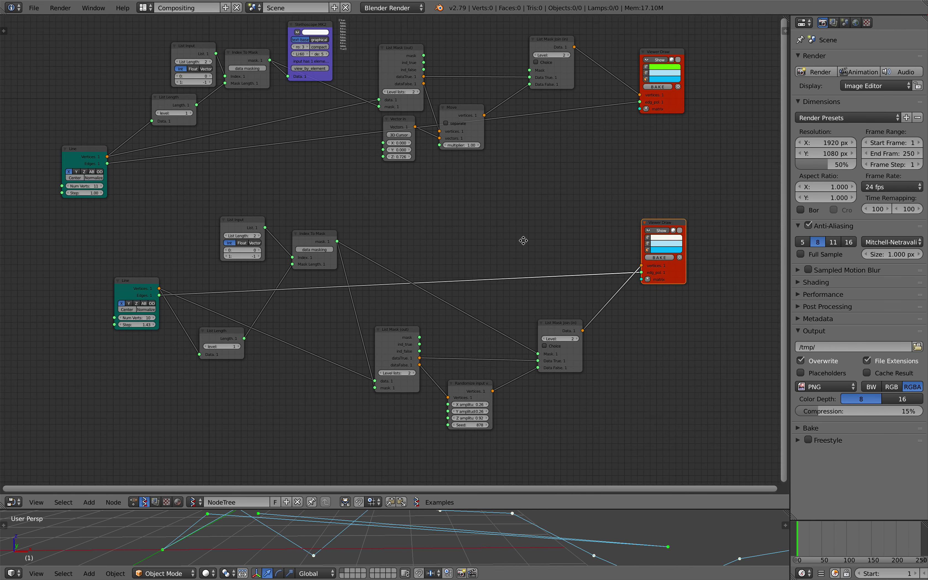
scroll(507, 339, down, 1)
scroll(465, 314, up, 1)
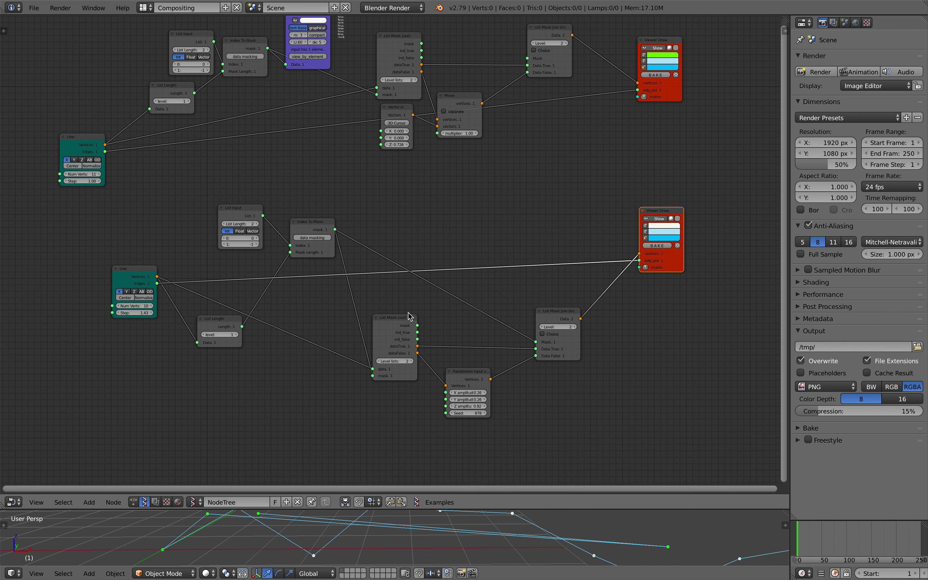
middle_drag(410, 315, 407, 328)
Reposition the upper Move and Vector In nodes and the lower Randomize node, and set Vector In's Z to 0.488.
drag(407, 77, 408, 99)
drag(461, 113, 478, 107)
drag(405, 132, 416, 150)
drag(470, 394, 475, 387)
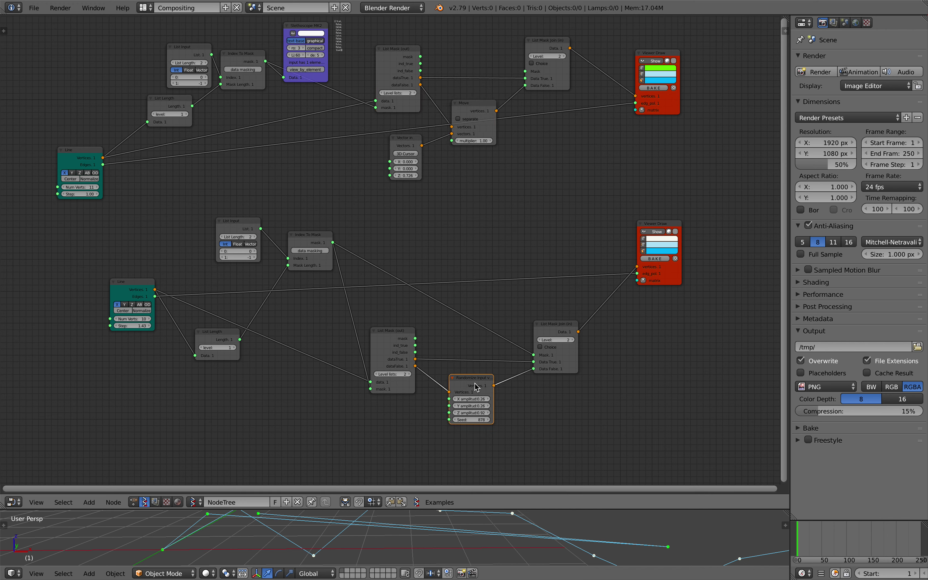
drag(413, 142, 415, 144)
drag(470, 108, 474, 101)
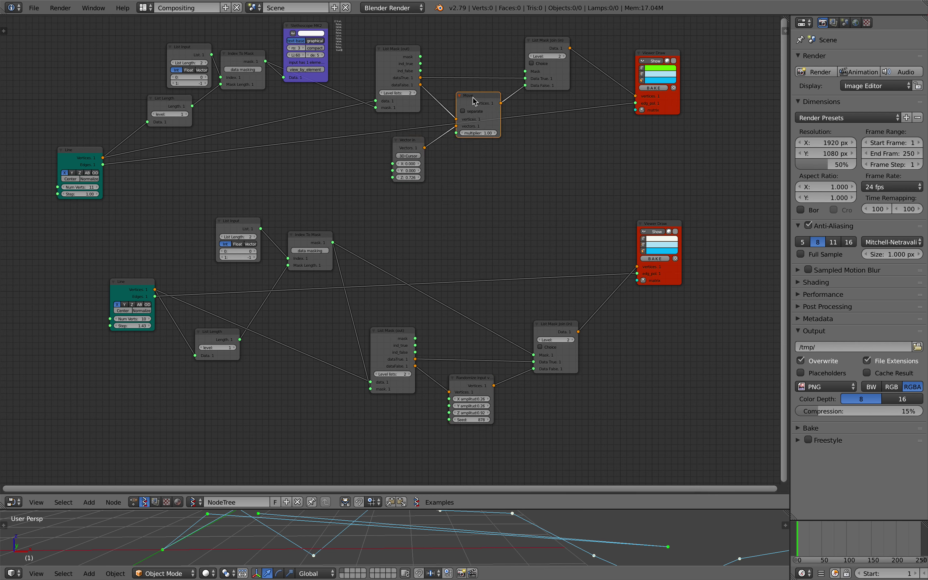
drag(408, 178, 384, 178)
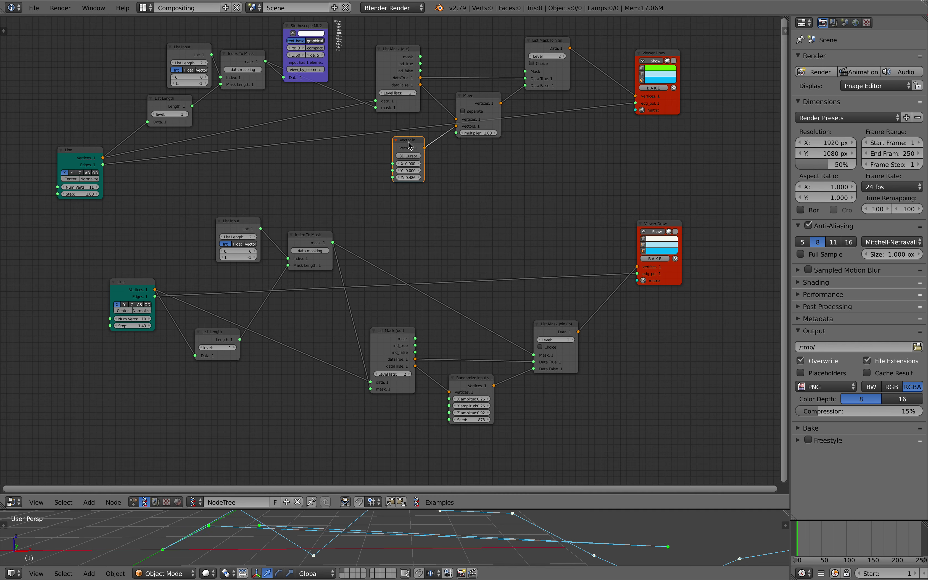
Replace the upper setup's Vector In and Move nodes with a Randomize Input Vectors node placed below List Mask Join (in).
key(x)
click(474, 111)
key(x)
key(shift+a)
click(483, 149)
text(randomize)
key(Return)
click(484, 150)
Link Randomize between List Mask (out)'s dataFalse and List Mask Join's Data False, and set its X, Y and Z amplitudes to 1.02.
drag(420, 85, 488, 165)
drag(532, 158, 535, 157)
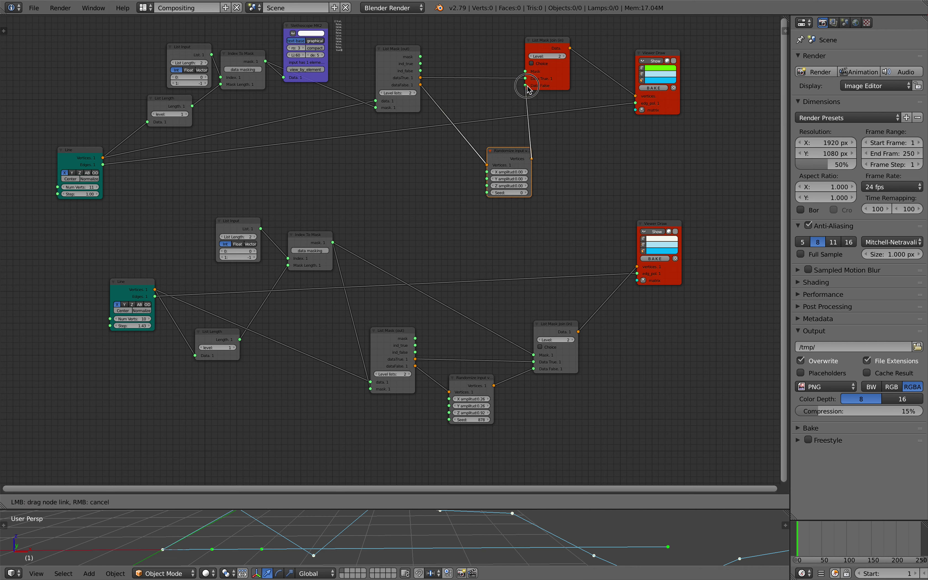
drag(527, 88, 526, 85)
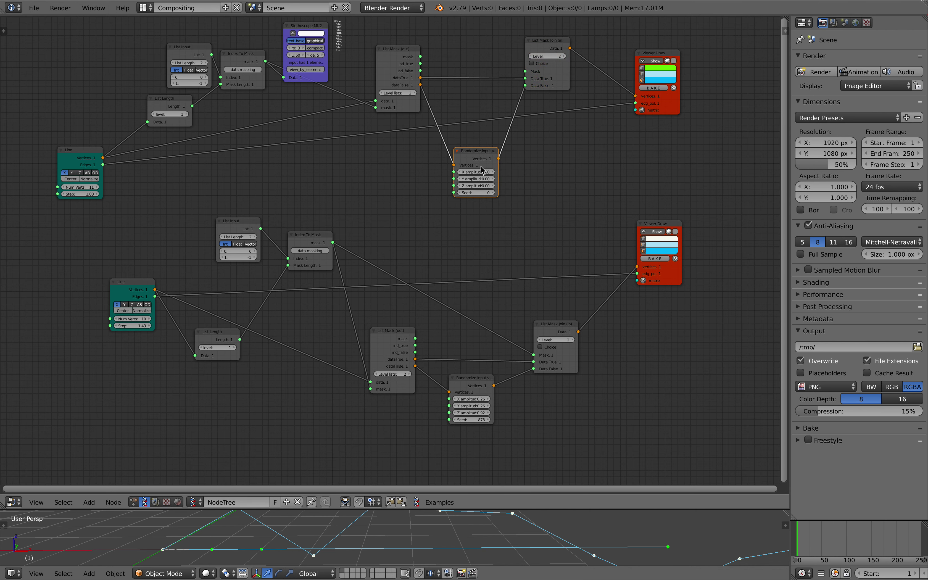
drag(475, 172, 514, 185)
middle_drag(454, 153, 453, 140)
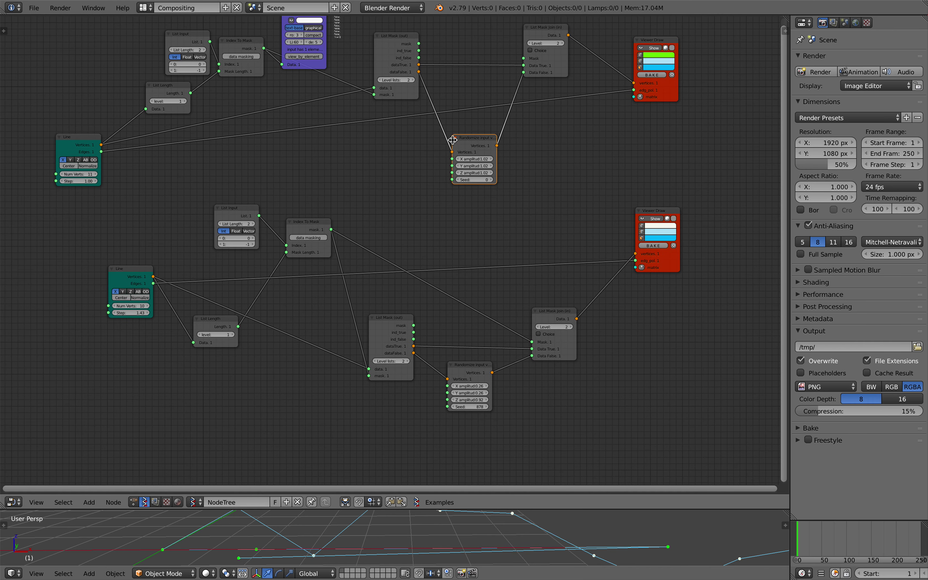
scroll(412, 314, up, 3)
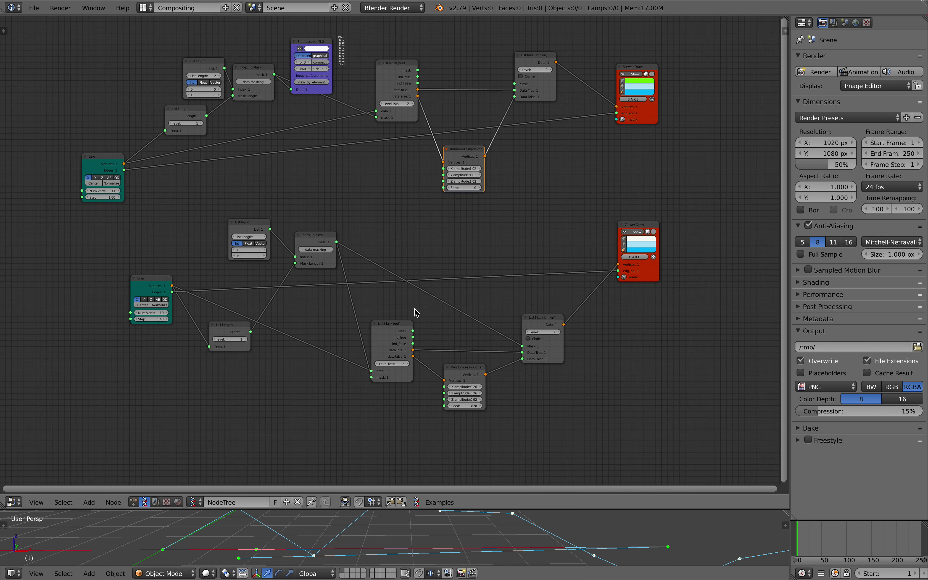
Connect the upper Index To Mask's mask output to the Mask input of the upper List Mask Join (in) node.
scroll(530, 317, down, 1)
drag(555, 327, 564, 306)
click(307, 234)
scroll(285, 160, up, 1)
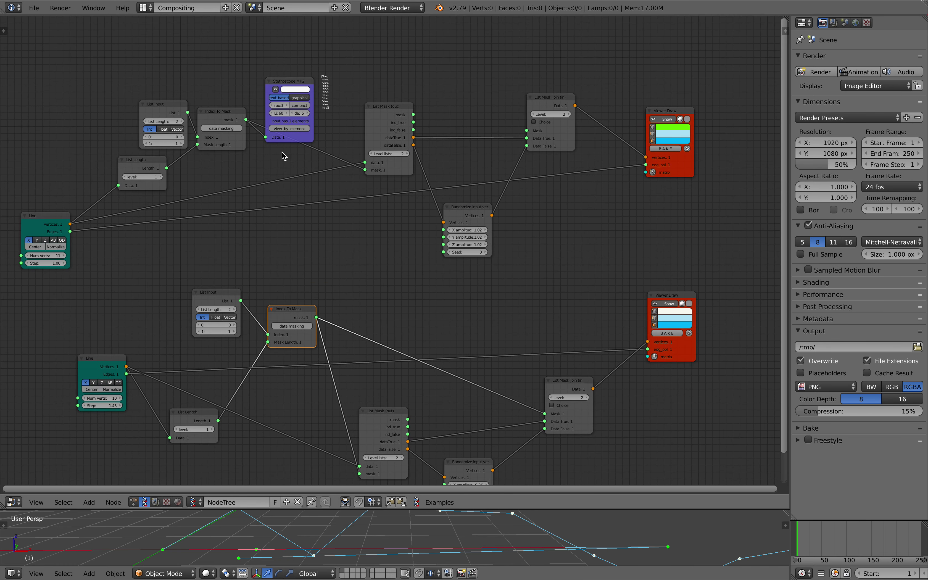
drag(246, 119, 526, 131)
scroll(473, 243, down, 2)
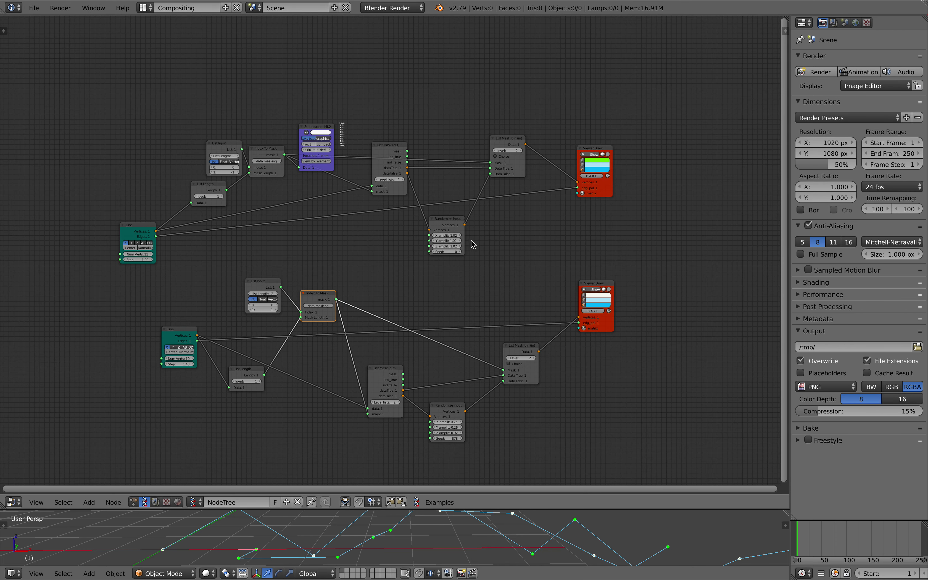
Delete the entire lower node setup, from its Line node to its Viewer Draw.
shift+scroll(487, 384, down, 2)
scroll(493, 473, down, 1)
scroll(235, 227, up, 1)
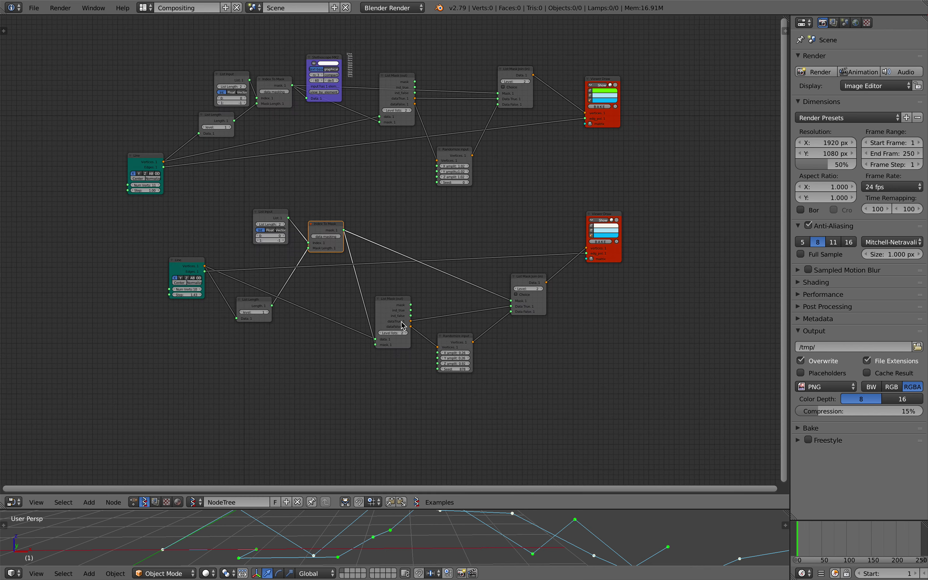
drag(183, 219, 659, 376)
key(x)
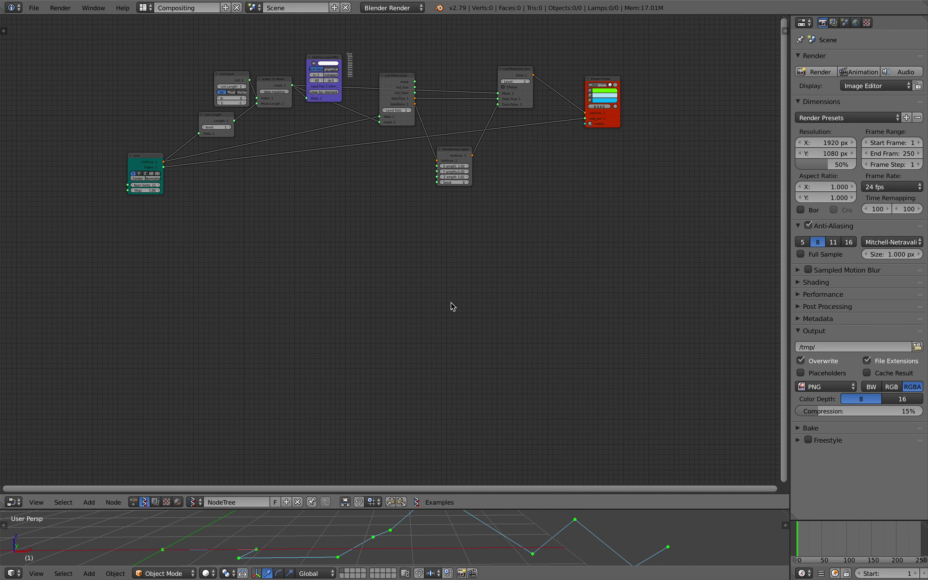
Enlarge the 3D view below the node editor and move the Randomize and List Mask (out) nodes up among the others.
drag(482, 509, 457, 326)
shift+scroll(398, 211, up, 2)
key(Home)
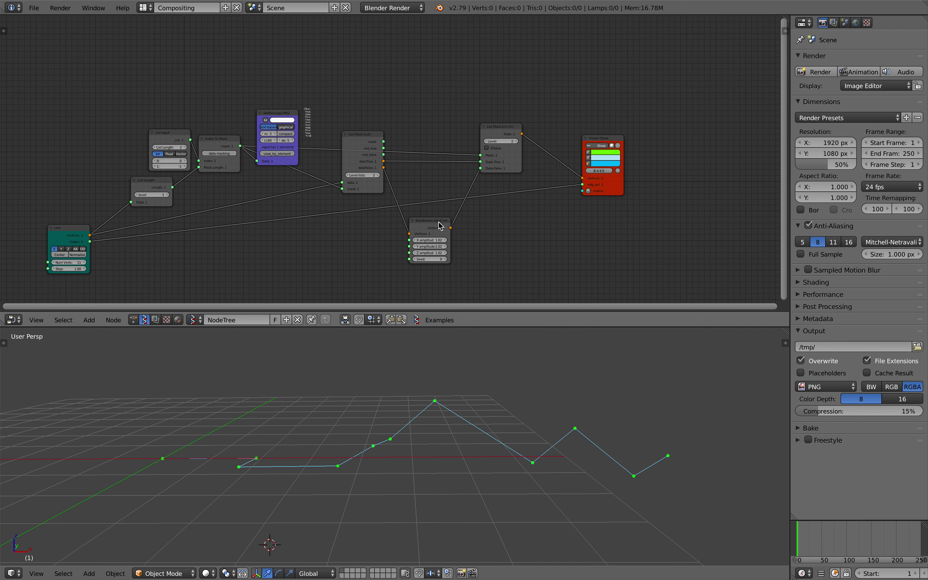
drag(439, 226, 438, 177)
scroll(421, 171, up, 2)
click(356, 107)
drag(356, 108, 358, 85)
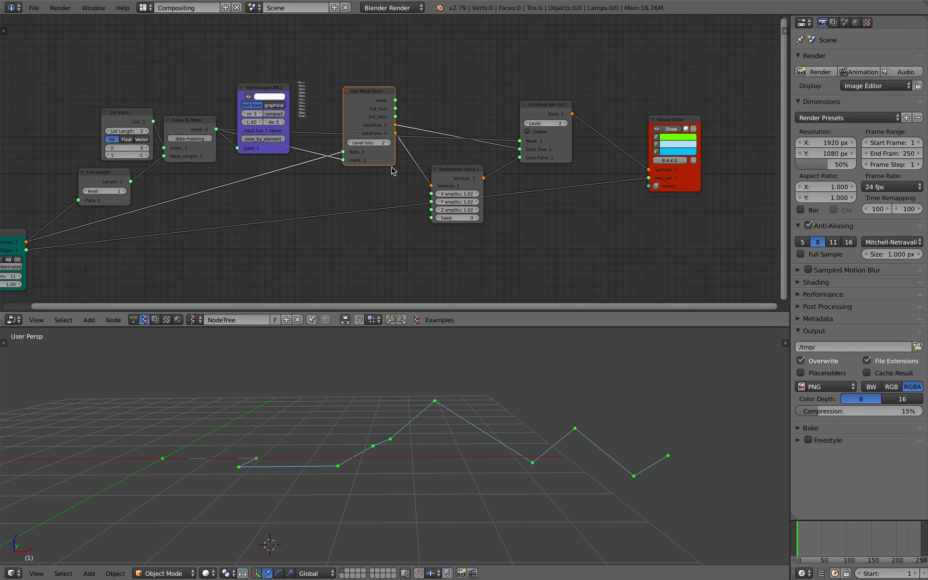
Delete the purple Stethoscope MK2 node from the remaining setup.
key(Home)
click(352, 93)
key(x)
key(Home)
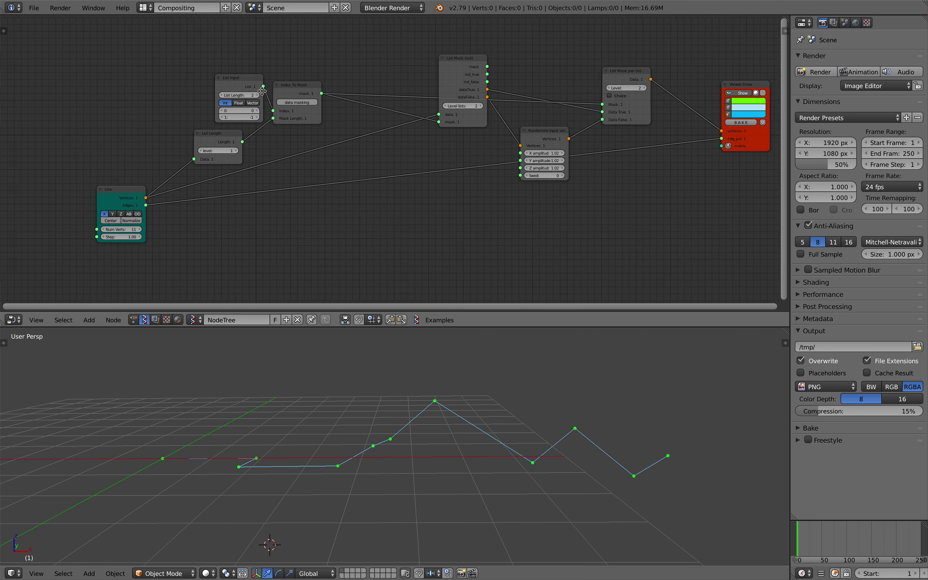
Save the project as the new version line_random_demo_003.blend on the Desktop.
click(33, 8)
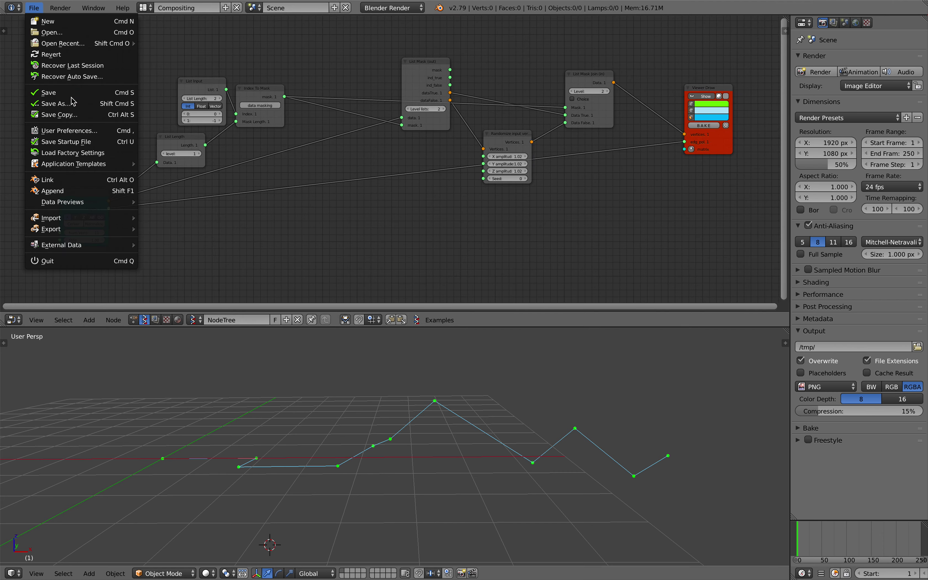
click(71, 102)
click(852, 49)
click(868, 38)
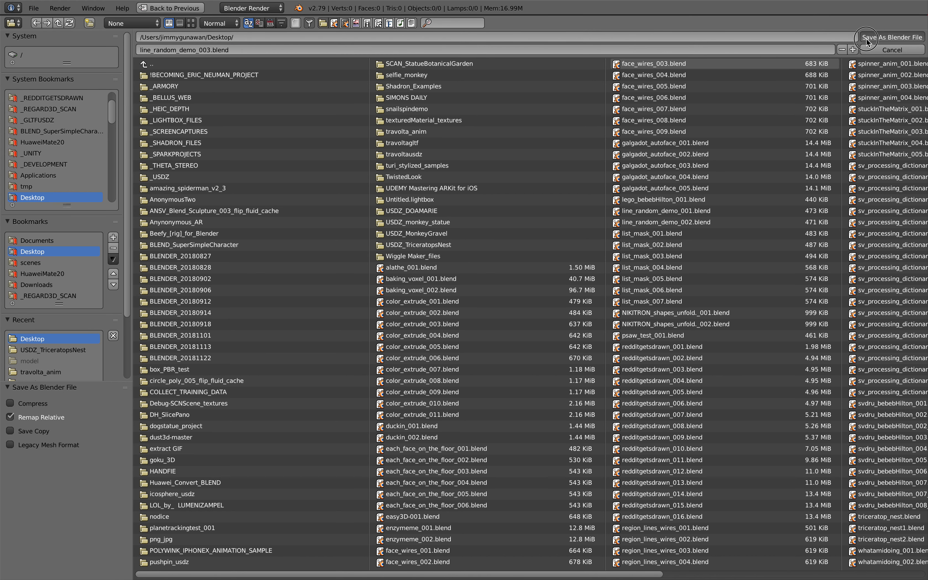
Tidy the layout of the Randomize, List Mask (out), List Mask Join, Index To Mask and List Input nodes to clear the links.
drag(504, 141, 496, 140)
drag(421, 61, 418, 54)
mouse_move(587, 74)
mouse_down()
mouse_move(595, 55)
mouse_move(590, 67)
mouse_up()
drag(422, 58, 408, 112)
drag(257, 89, 272, 78)
drag(195, 85, 193, 82)
drag(424, 125, 382, 125)
Set the Randomize node's X, Y and Z amplitudes to 0.24 and its seed to 54.
drag(505, 151, 516, 182)
scroll(509, 161, up, 1)
shift+middle_drag(600, 430, 629, 387)
Hide the grid floor and the axis lines in the 3D view.
click(784, 341)
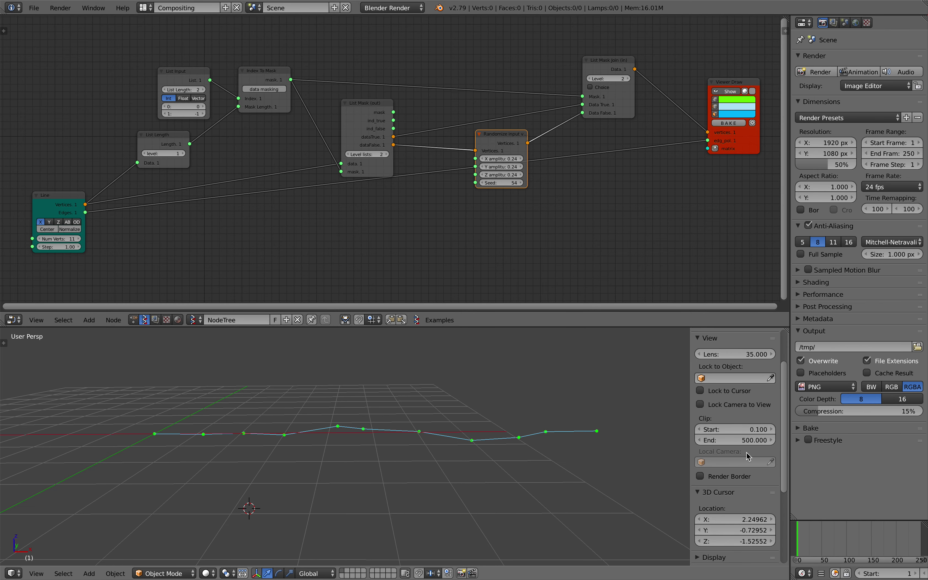
click(715, 431)
scroll(724, 510, down, 3)
click(723, 467)
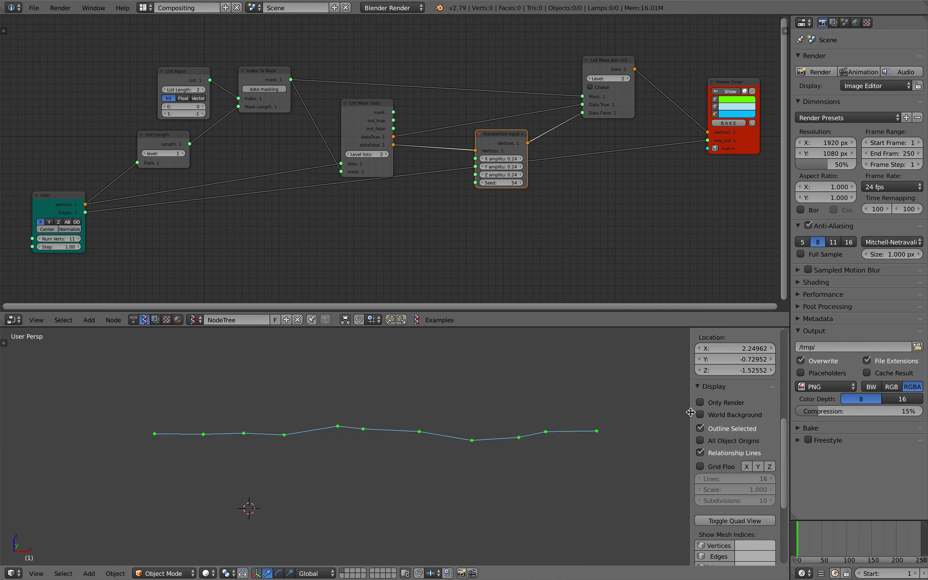
key(n)
key(Home)
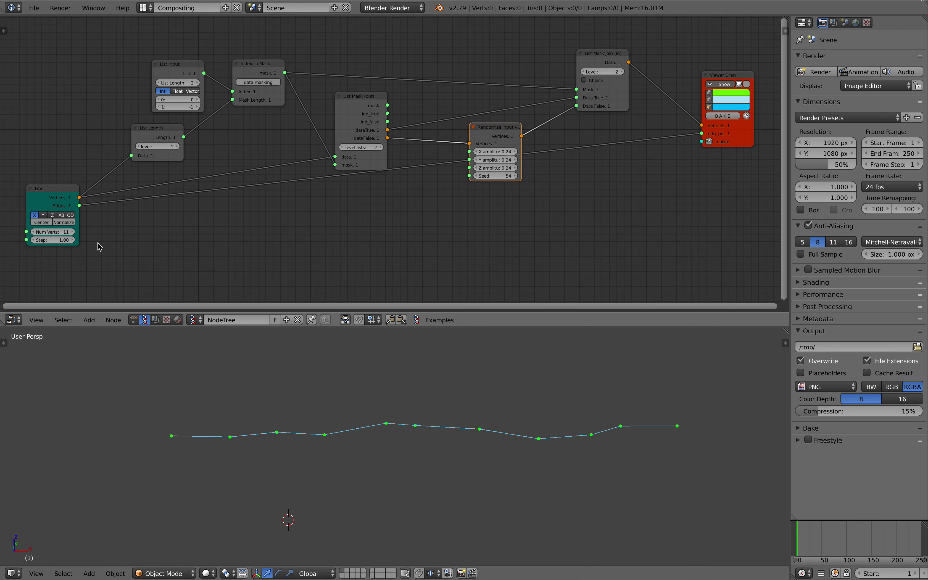
Set the Line node's step to 0.94 and the Randomize node's seed to 168.
drag(52, 240, 51, 240)
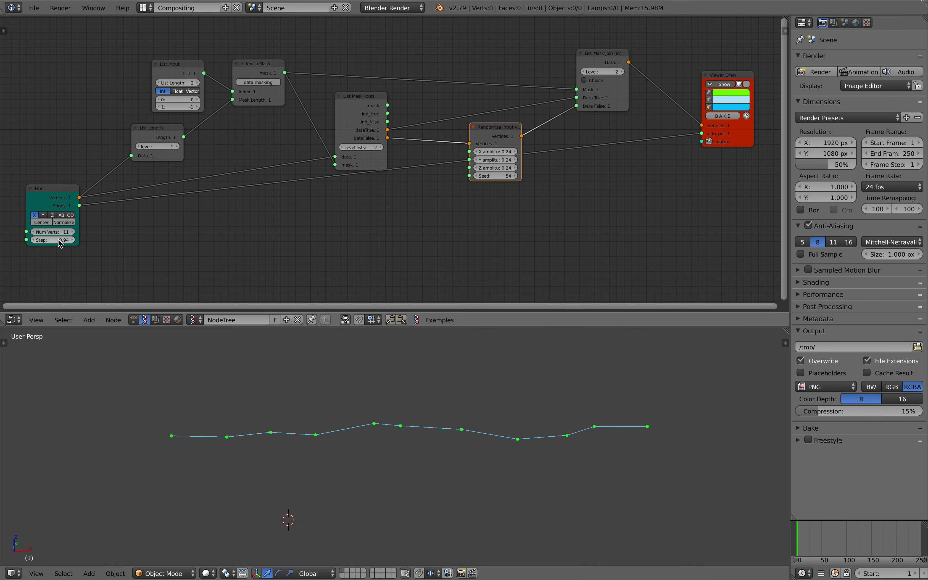
drag(495, 176, 507, 176)
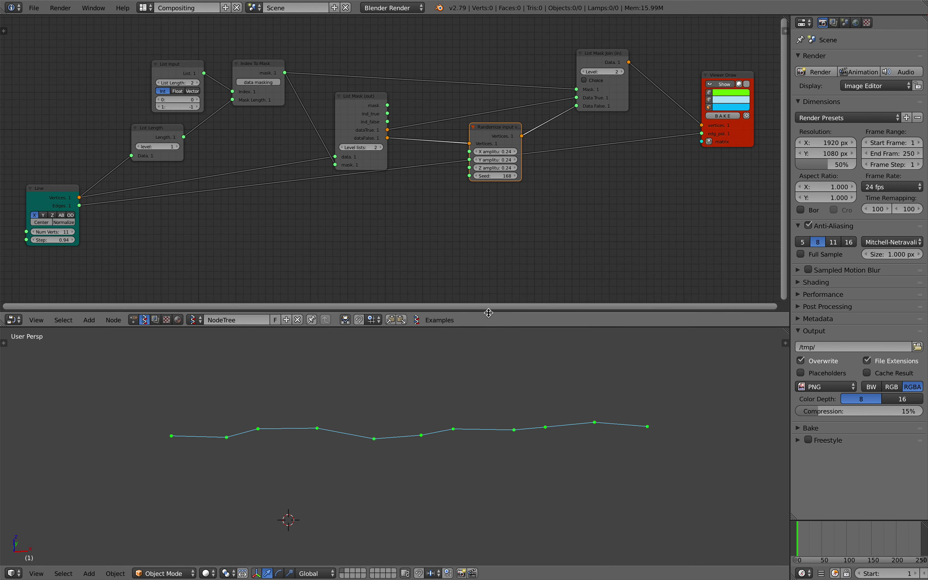
Enlarge the 3D view further and set the Randomize node's amplitudes to 0.38 and its seed to 406.
drag(492, 326, 476, 273)
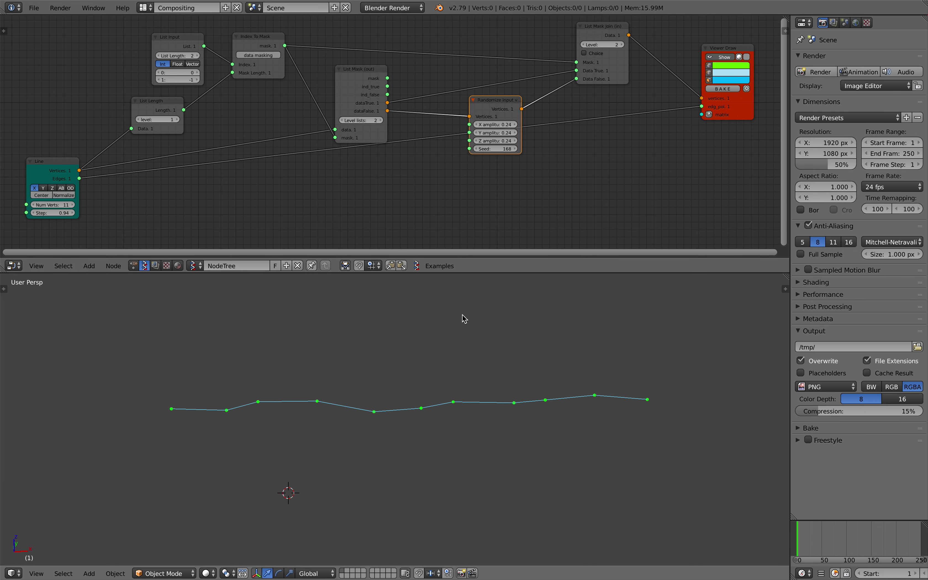
shift+scroll(494, 145, up, 2)
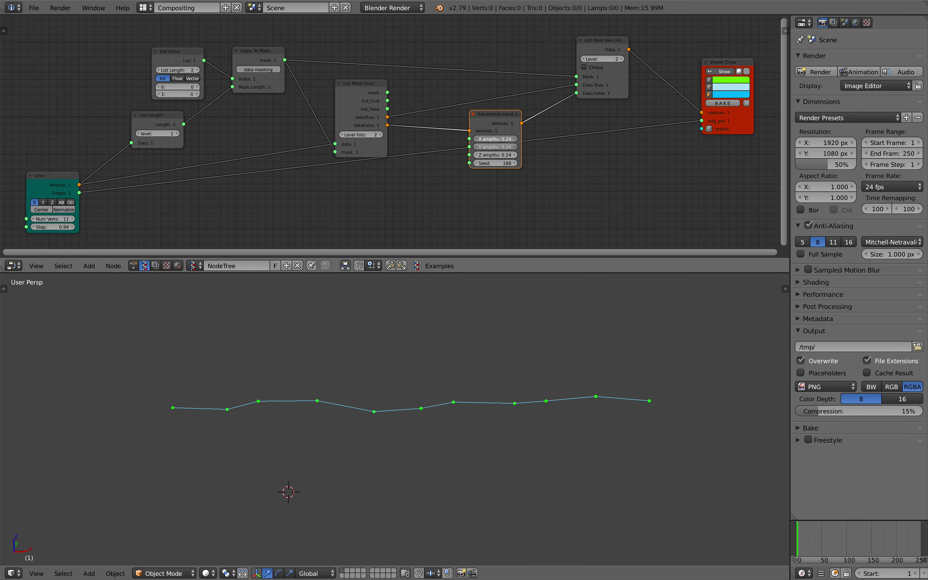
drag(495, 163, 517, 163)
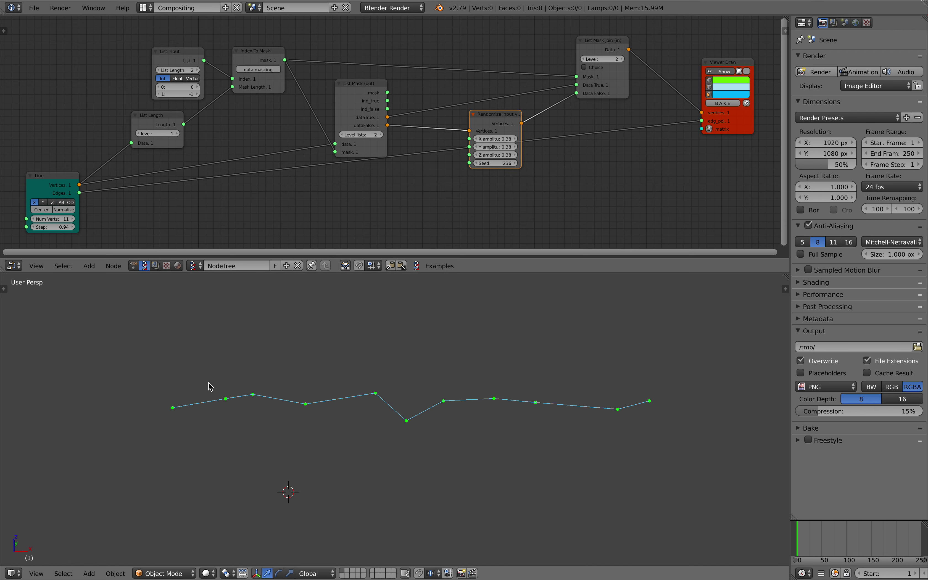
middle_drag(632, 407, 634, 409)
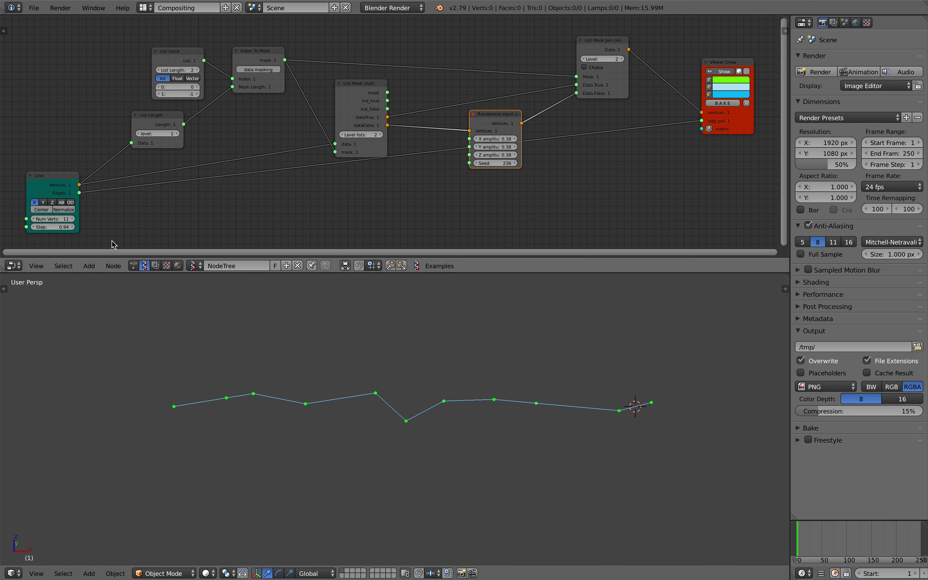
drag(517, 163, 536, 163)
Move the Line node further left of the other nodes and lower the Viewer Draw node.
scroll(479, 176, down, 2)
key(g)
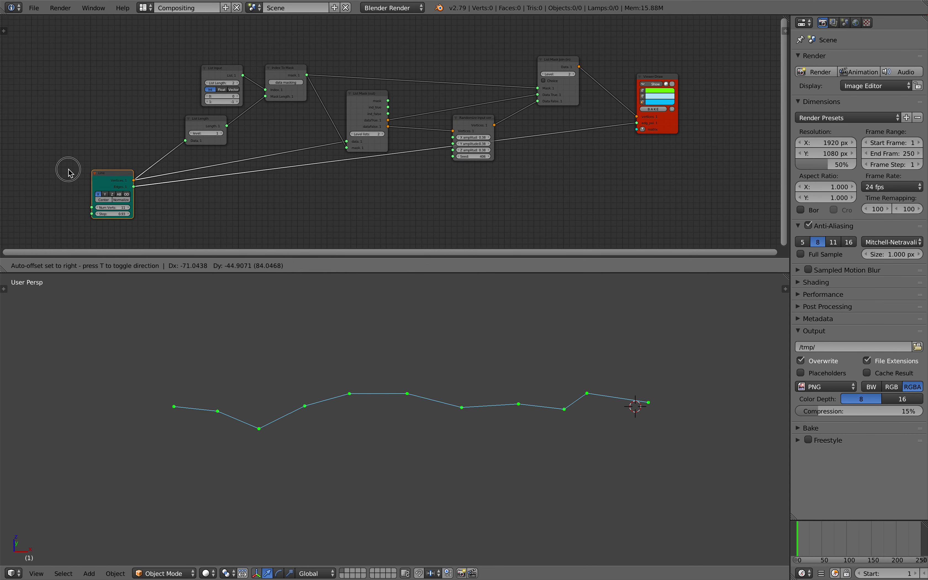
click(22, 165)
drag(675, 79, 658, 120)
middle_drag(526, 143, 568, 125)
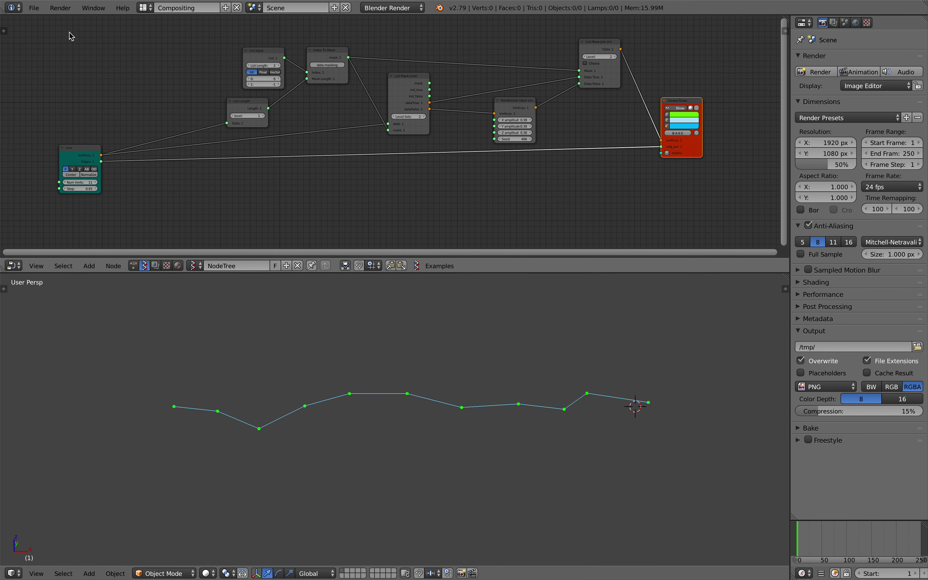
Save the current node setup to a blend file.
click(34, 8)
click(49, 102)
click(864, 53)
Move Viewer Draw further right and group all nodes between Line and Viewer Draw into a monad.
scroll(289, 134, down, 1)
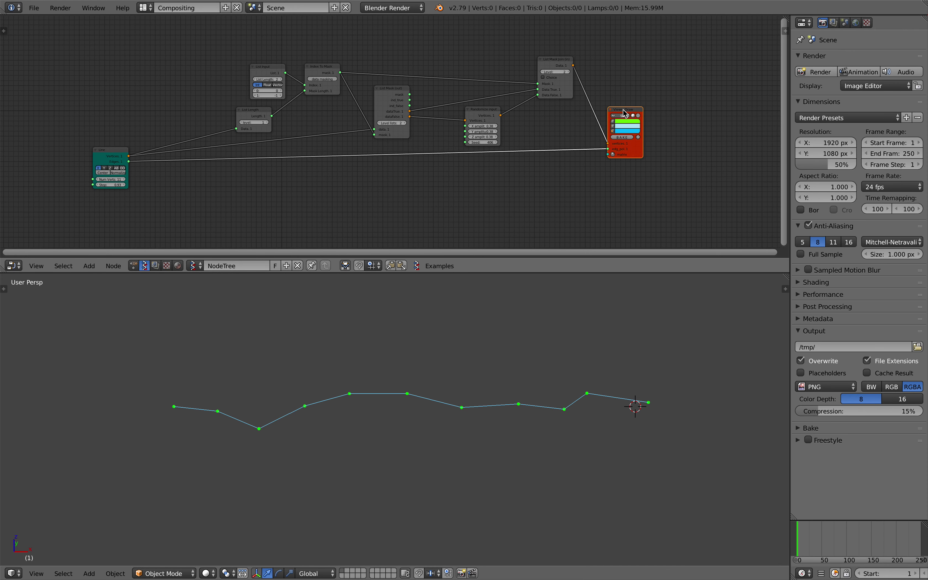
drag(623, 114, 668, 122)
key(a)
key(a)
key(a)
key(b)
mouse_move(229, 46)
mouse_down()
mouse_move(488, 133)
mouse_move(561, 173)
mouse_up()
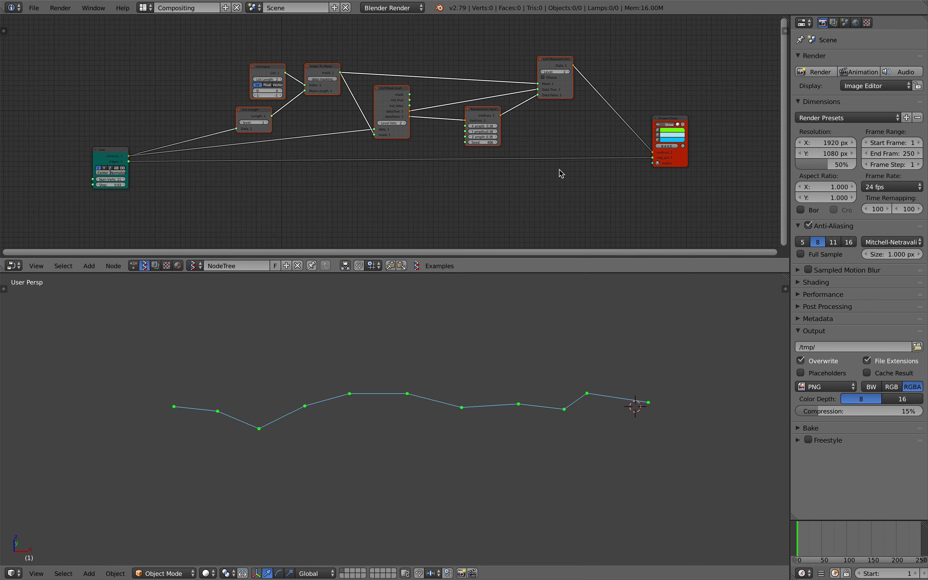
key(ctrl+g)
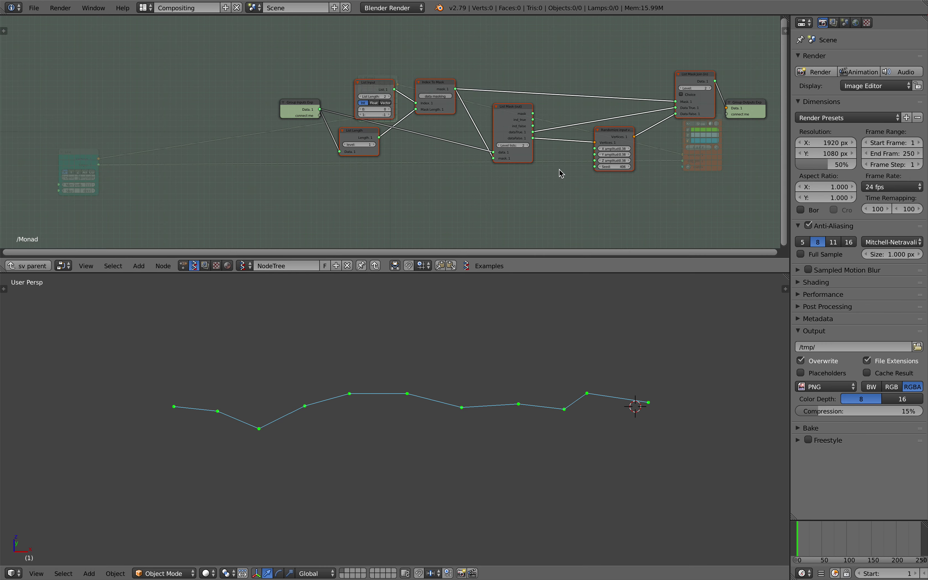
Leave the monad's inner network and move the Line and Viewer Draw nodes close to the monad node.
key(Home)
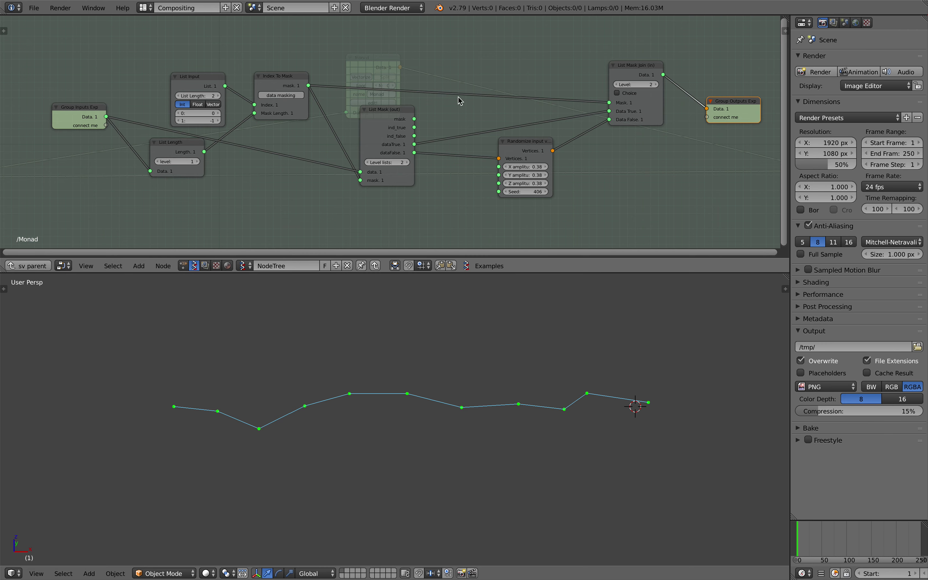
key(Tab)
key(Home)
drag(96, 160, 292, 119)
drag(667, 121, 435, 97)
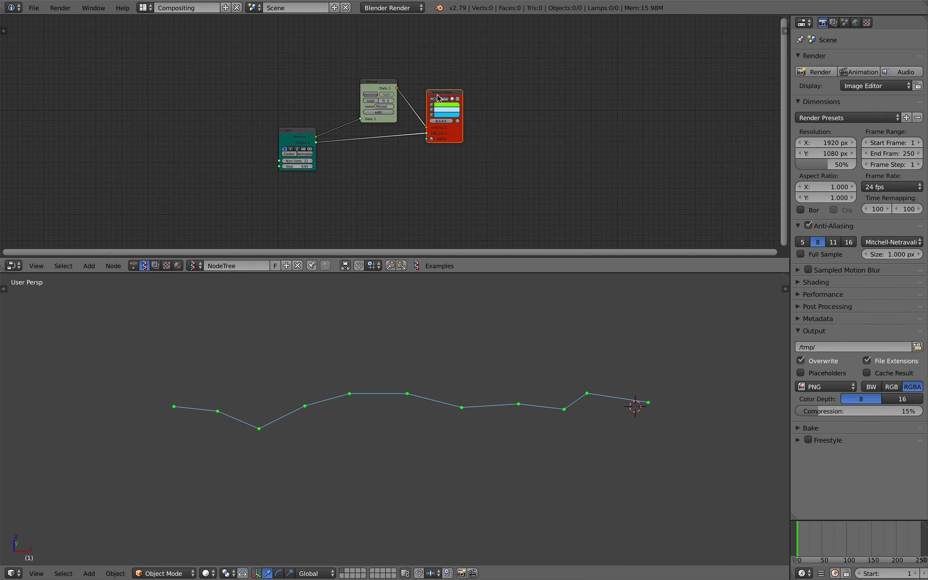
scroll(279, 138, up, 2)
drag(278, 138, 291, 136)
scroll(334, 126, up, 1)
middle_drag(300, 149, 278, 133)
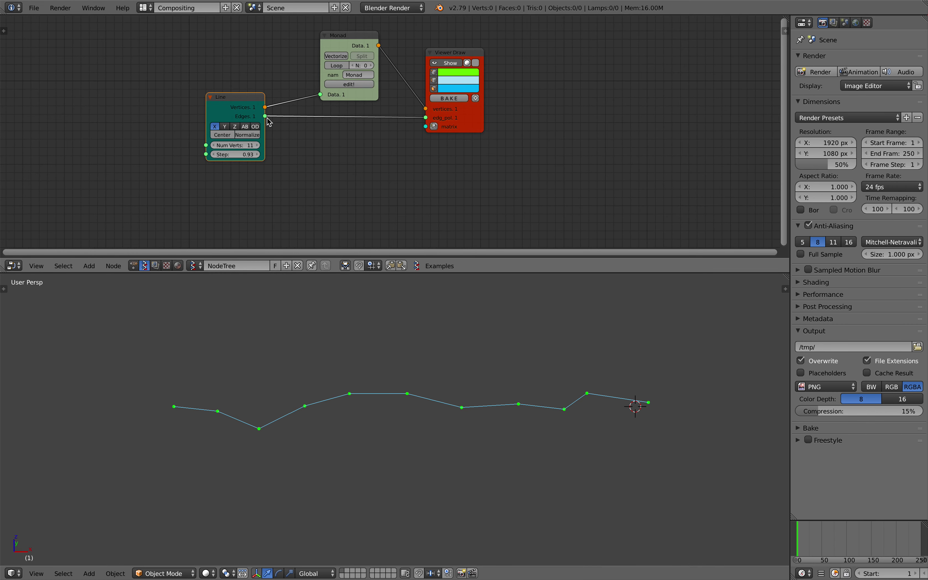
Move the Viewer Draw node further away from the monad node.
drag(473, 123, 515, 116)
scroll(424, 178, down, 1)
shift+scroll(425, 185, down, 1)
Place the 3D cursor just beyond the end of the randomized line and give the node tree a fake user.
click(655, 412)
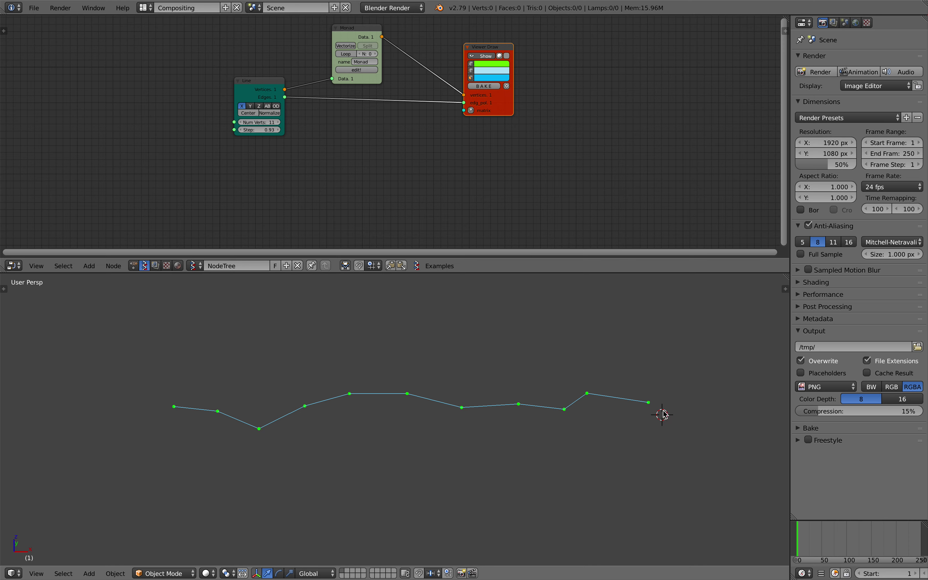
click(664, 390)
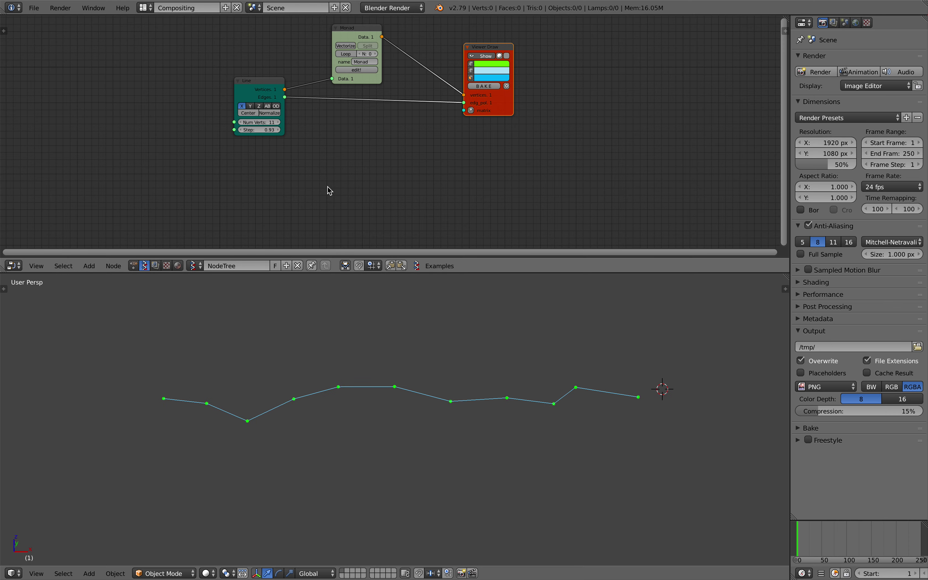
click(275, 265)
key(alt+space)
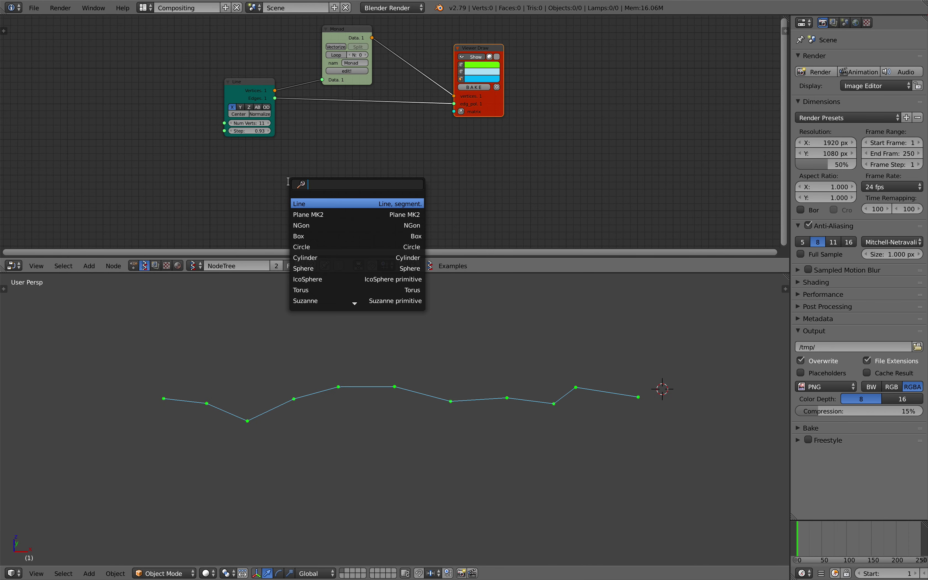
text(randomize)
key(Return)
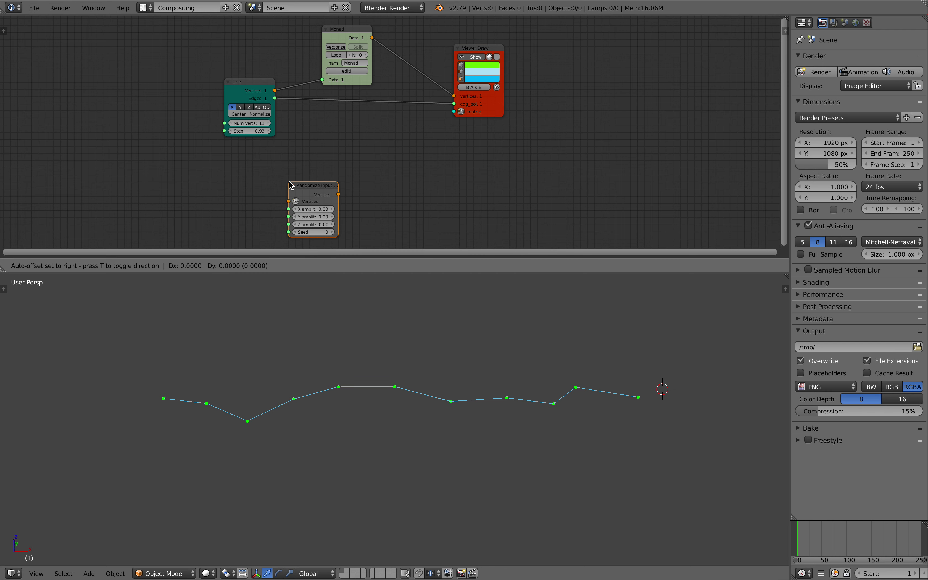
click(248, 180)
key(x)
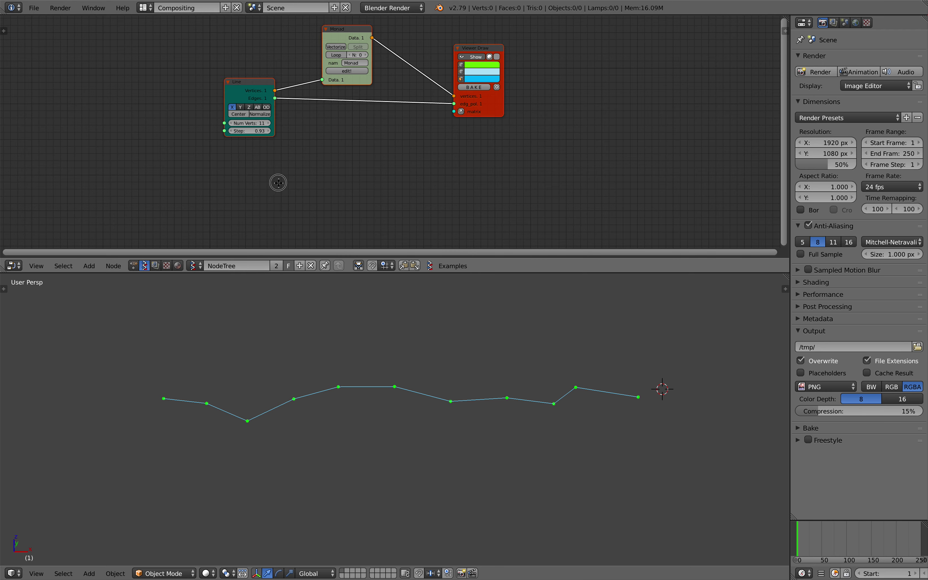
Add a Random Vector MK2 node below the Line node and place a duplicate of it underneath.
key(alt+space)
text(random vec)
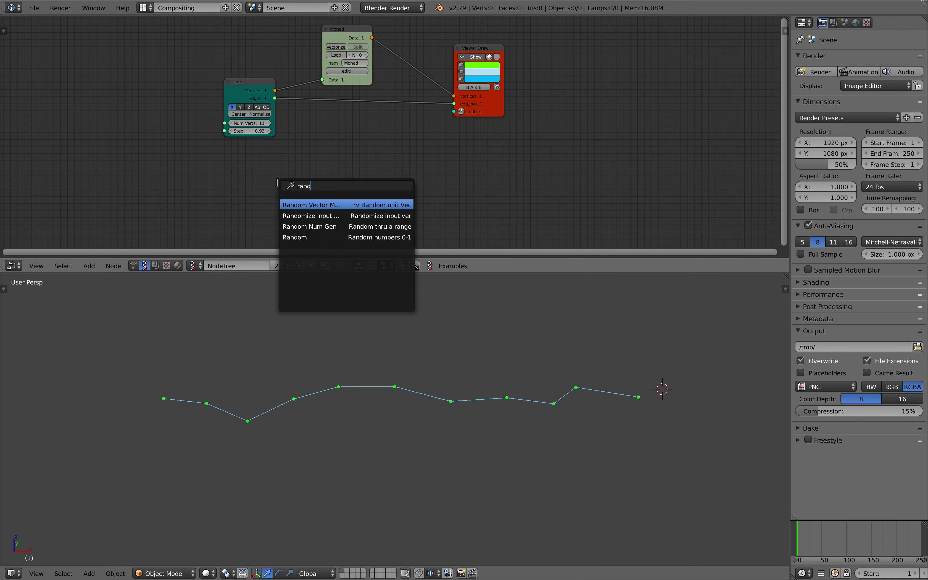
key(Return)
click(229, 187)
middle_drag(232, 188, 201, 145)
key(shift+d)
click(218, 201)
Search the node list for a viewer node to add beside the two Random Vector nodes.
scroll(227, 135, up, 1)
scroll(201, 145, down, 1)
key(space)
text(vi)
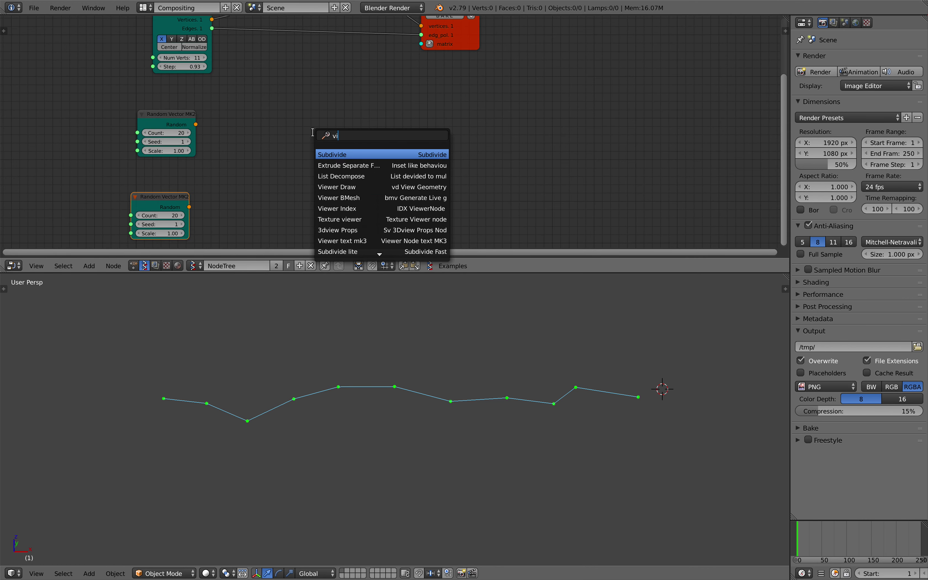
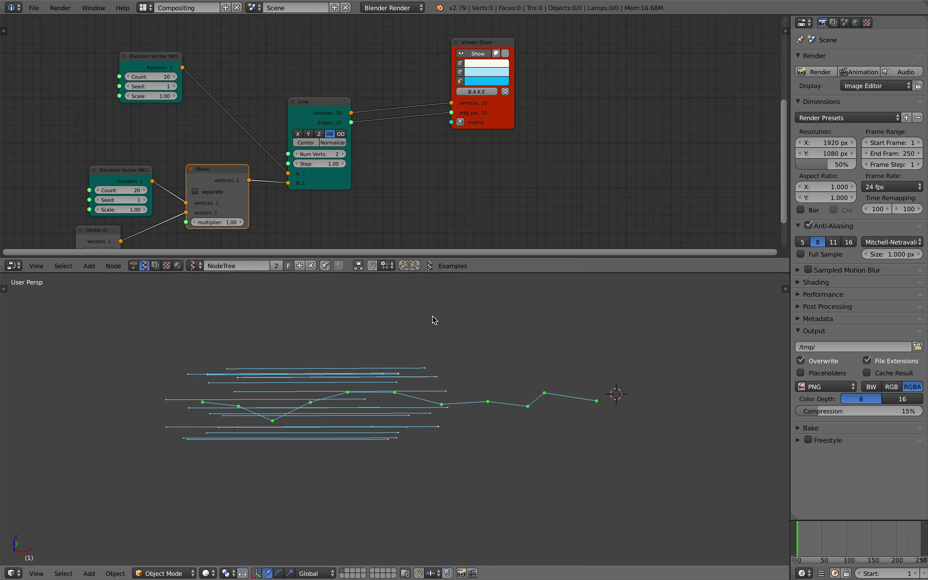
Try a seed of 21 on the lower Random Vector node and reset it to 1.
middle_drag(121, 200, 169, 158)
drag(169, 159, 215, 159)
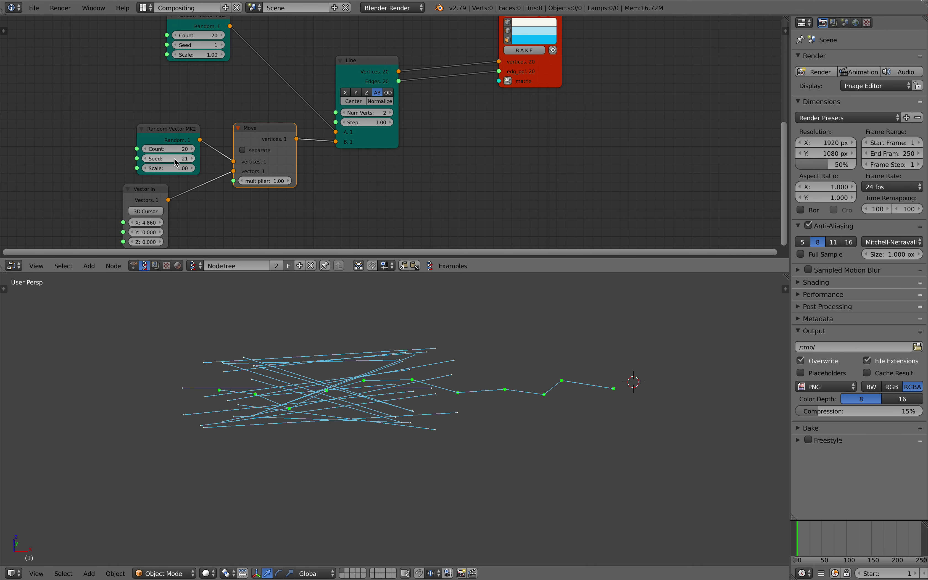
text(1)
key(Return)
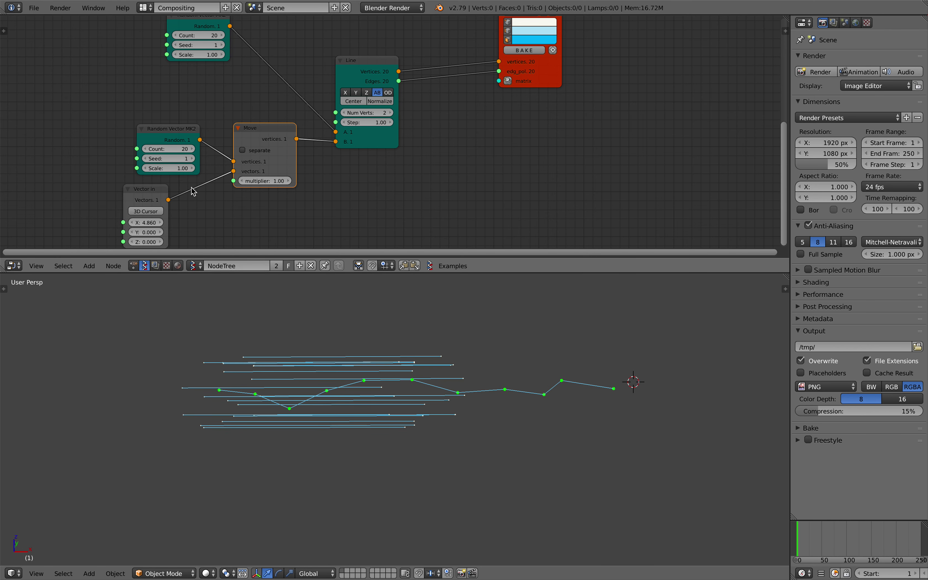
Set the Vector In node driving the Move node to X 6.600, Y 5.280 and Z 0.480.
drag(162, 222, 215, 232)
mouse_move(151, 241)
mouse_down()
mouse_move(165, 242)
mouse_move(153, 242)
mouse_up()
scroll(342, 408, up, 1)
mouse_move(146, 222)
mouse_down()
mouse_move(159, 222)
mouse_move(151, 231)
mouse_up()
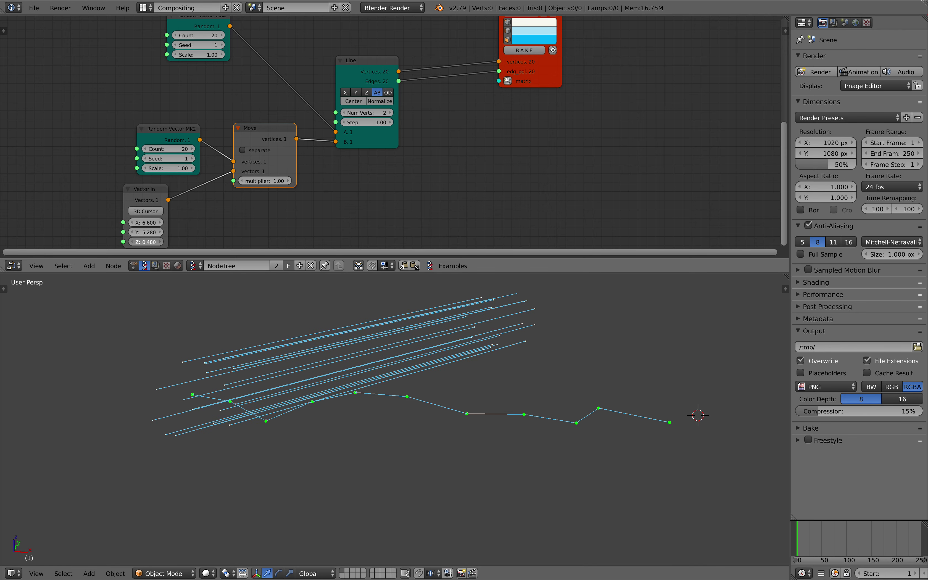
Move the upper Random Vector node further left and place a duplicate of the Move node between it and the Line node.
scroll(179, 153, down, 1)
drag(220, 42, 152, 48)
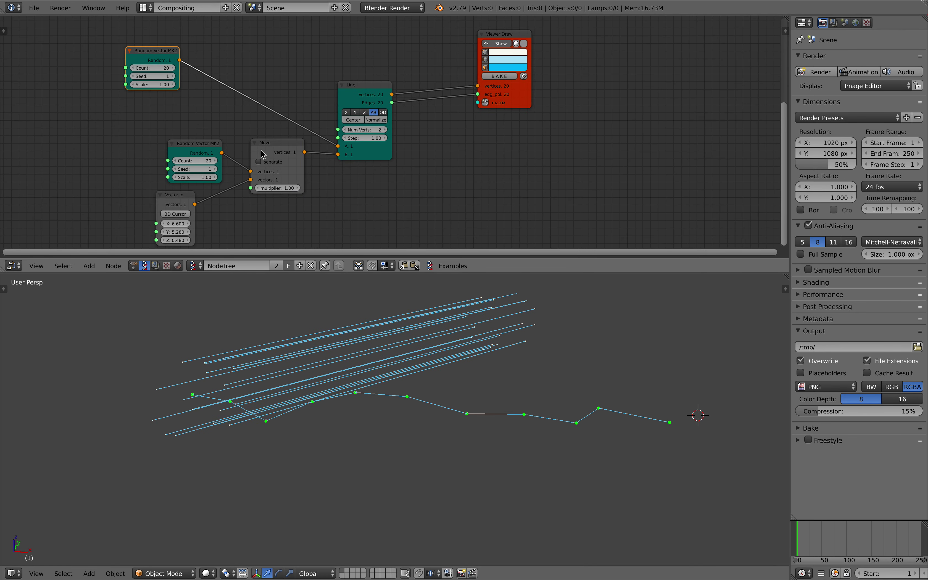
drag(262, 155, 258, 162)
key(shift+d)
click(252, 87)
Feed the duplicated Move node's vectors from a second Vector In node, setting its Y to 2.4 and Z to 1.2.
drag(246, 109, 89, 125)
click(100, 136)
text(2.4)
key(Tab)
text(1.2)
key(Return)
shift+middle_drag(281, 307, 291, 327)
Spread out the lower Vector In, Random Vector and Move nodes to the left for a clearer layout.
middle_drag(99, 168, 157, 150)
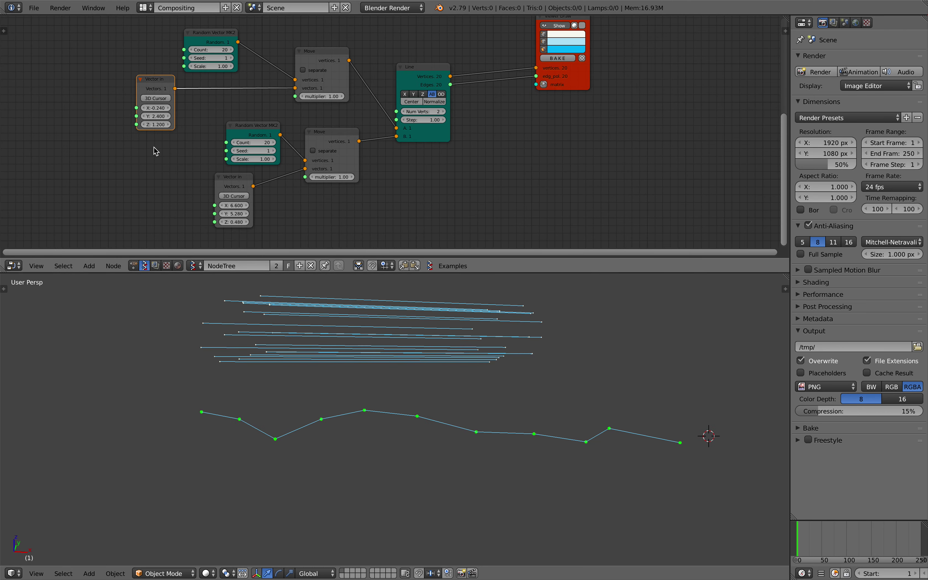
drag(234, 174, 163, 194)
drag(240, 135, 205, 133)
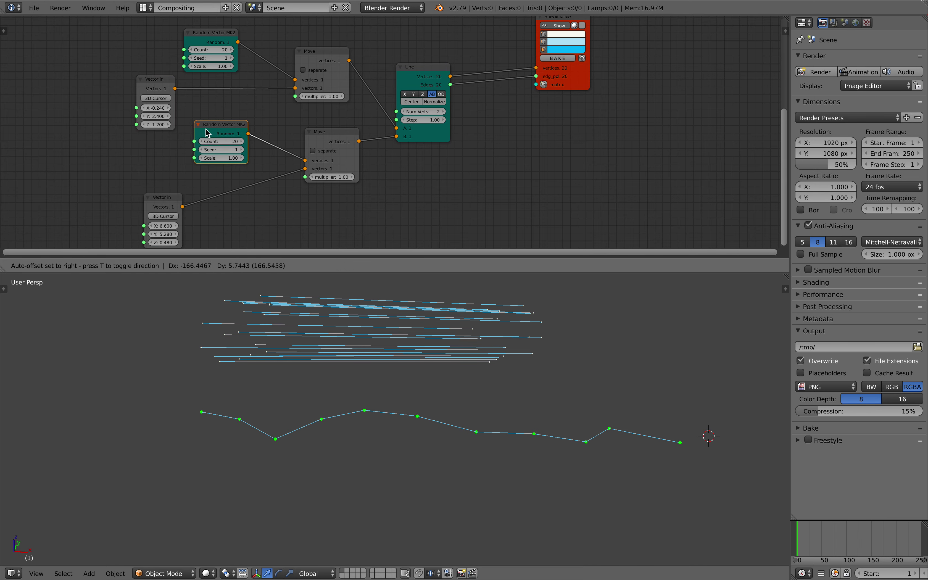
drag(322, 133, 297, 141)
middle_drag(213, 132, 222, 136)
Add an Integer node with value 66 for both Random Vector counts, and save over line_random_demo_004.blend.
key(alt+space)
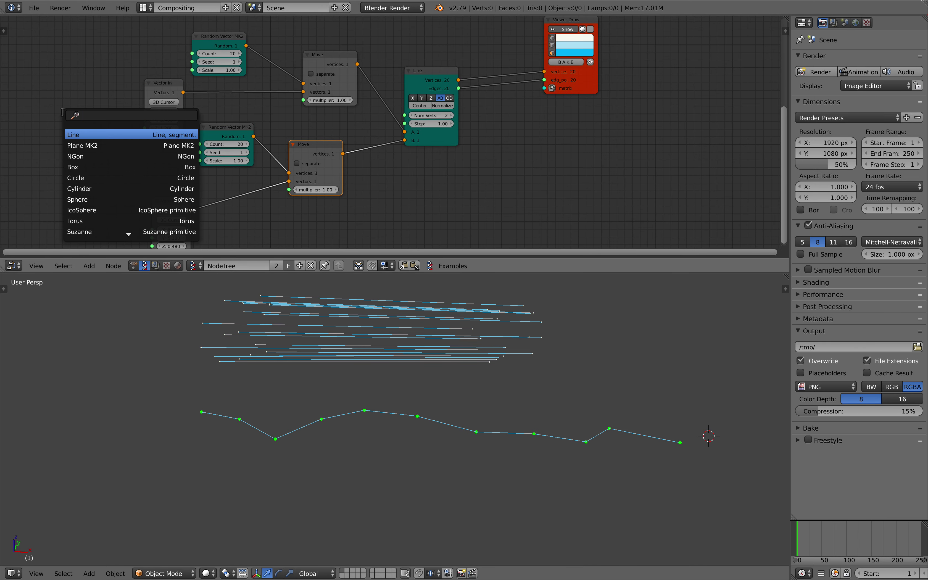
text(int)
key(Down)
key(Down)
key(Down)
key(Down)
key(Down)
key(Down)
key(Return)
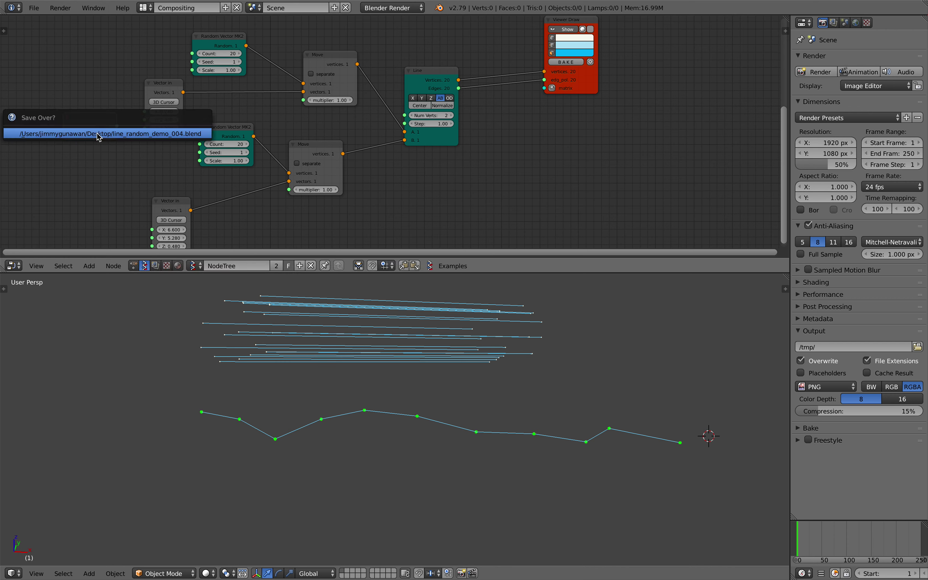
click(76, 137)
mouse_move(90, 140)
mouse_down()
mouse_move(158, 65)
mouse_move(192, 54)
mouse_move(160, 141)
mouse_move(200, 144)
mouse_move(88, 142)
mouse_up()
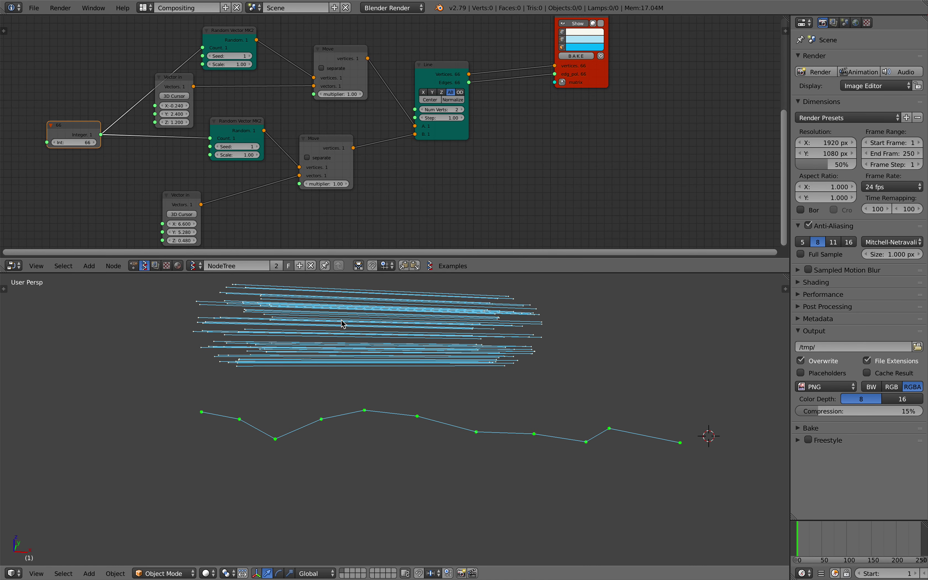
Set the lower Random Vector node's seed to 113 and the upper one's seed to 143.
middle_drag(342, 324, 315, 366)
drag(237, 147, 256, 95)
drag(229, 59, 404, 306)
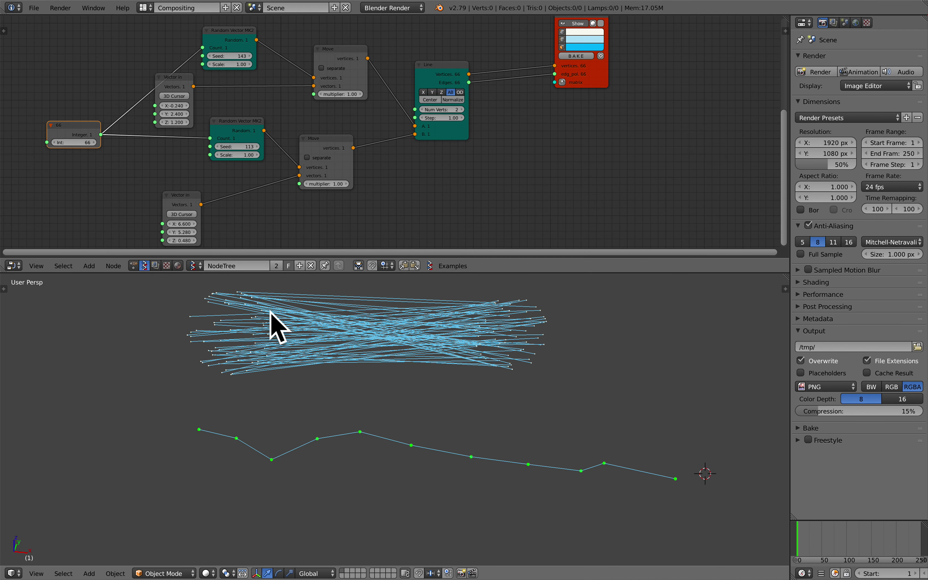
middle_drag(364, 337, 387, 377)
Shift the upper Move node slightly left and the second Viewer Draw node further away from the Line node.
middle_drag(397, 141, 345, 159)
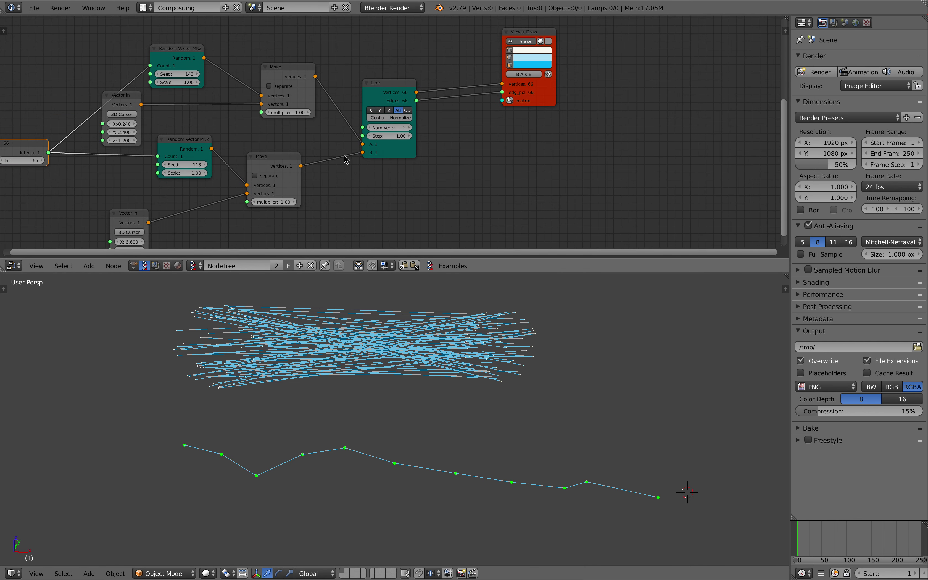
mouse_move(292, 69)
mouse_down()
mouse_move(265, 73)
mouse_move(282, 76)
mouse_up()
drag(520, 104, 561, 110)
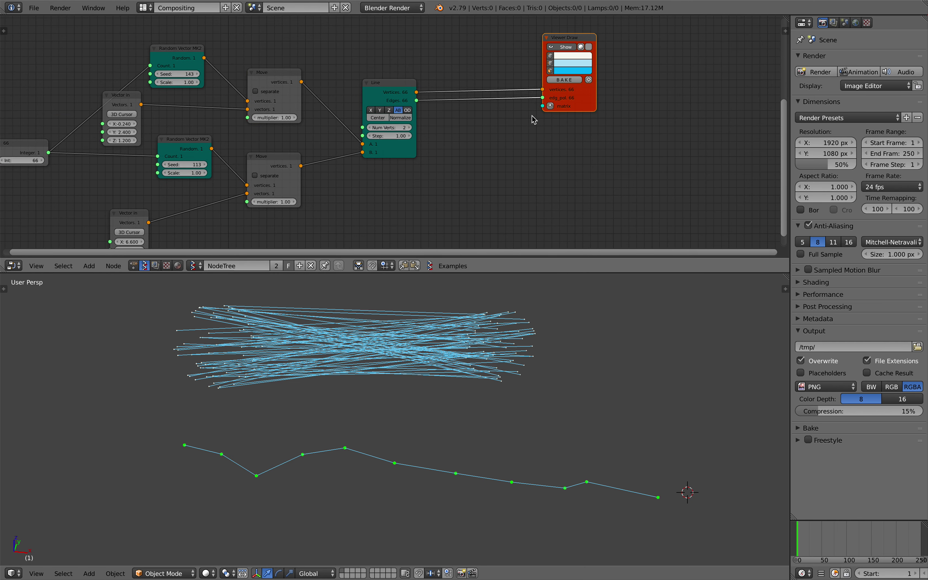
Set the Integer node that drives both Random Vector counts to 20.
key(Home)
key(Return)
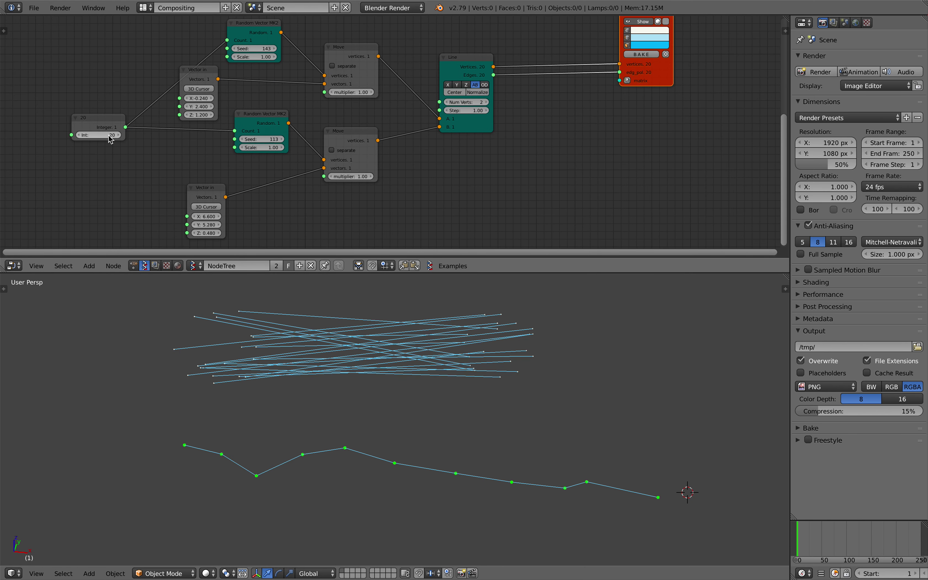
scroll(502, 117, up, 2)
key(Home)
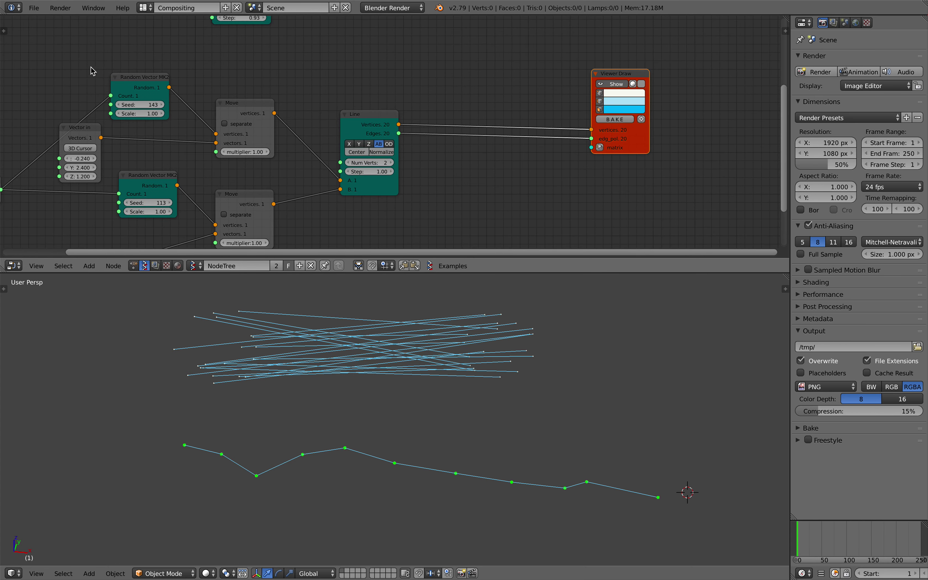
Save the scene as a blend file in the Desktop folder using Save As.
click(34, 8)
click(98, 98)
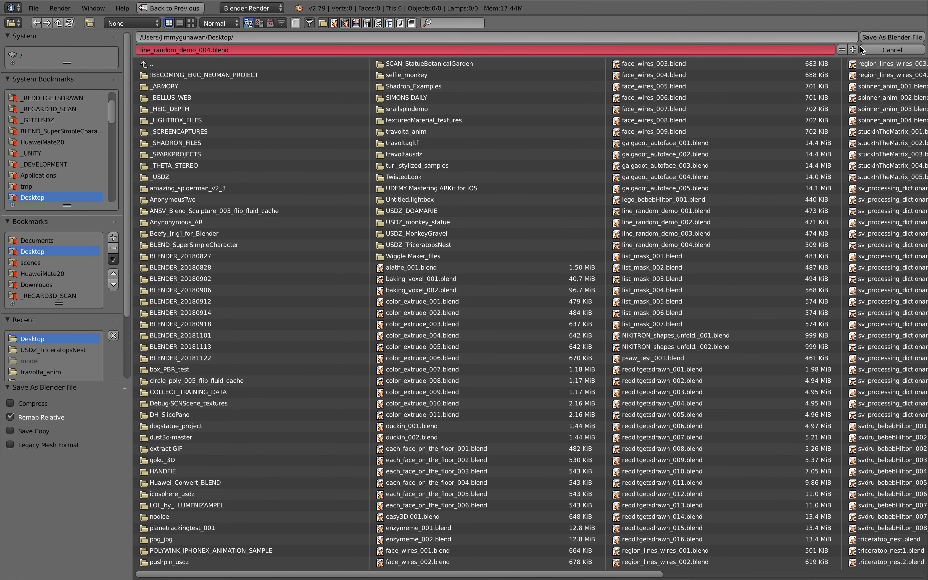
click(890, 37)
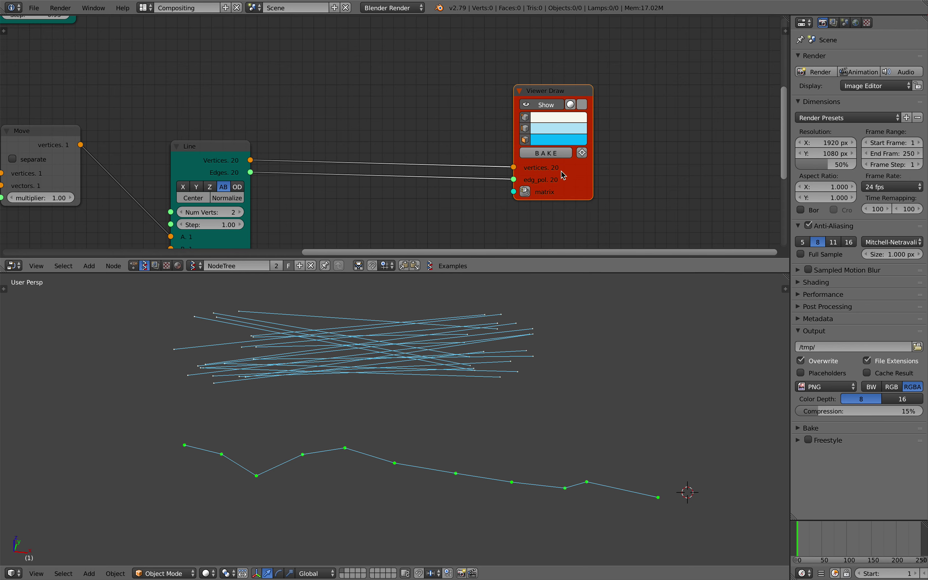
Raise the monad node and bring its Viewer Draw node slightly closer to it.
scroll(343, 147, down, 2)
shift+scroll(317, 178, up, 3)
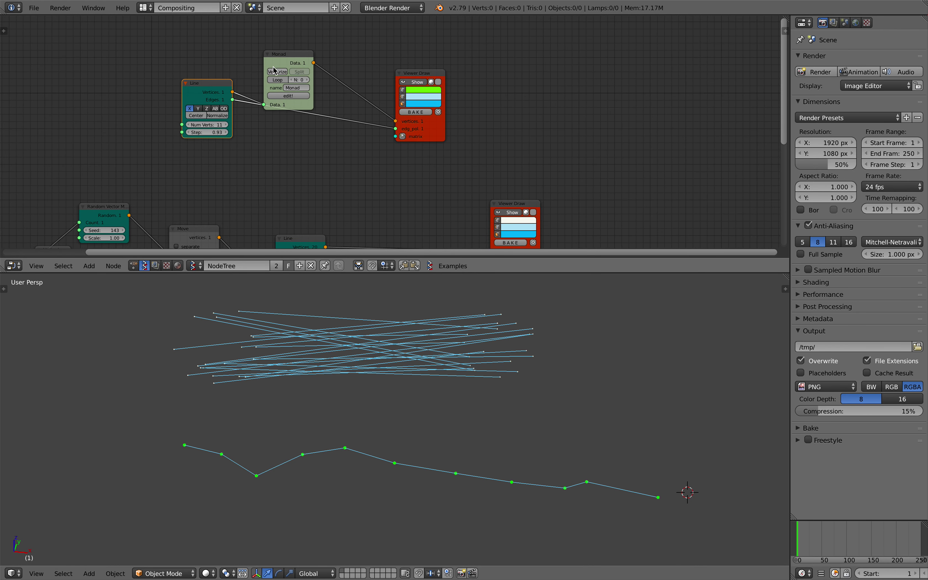
drag(291, 54, 307, 36)
drag(406, 76, 390, 70)
scroll(441, 178, down, 4)
scroll(299, 117, up, 1)
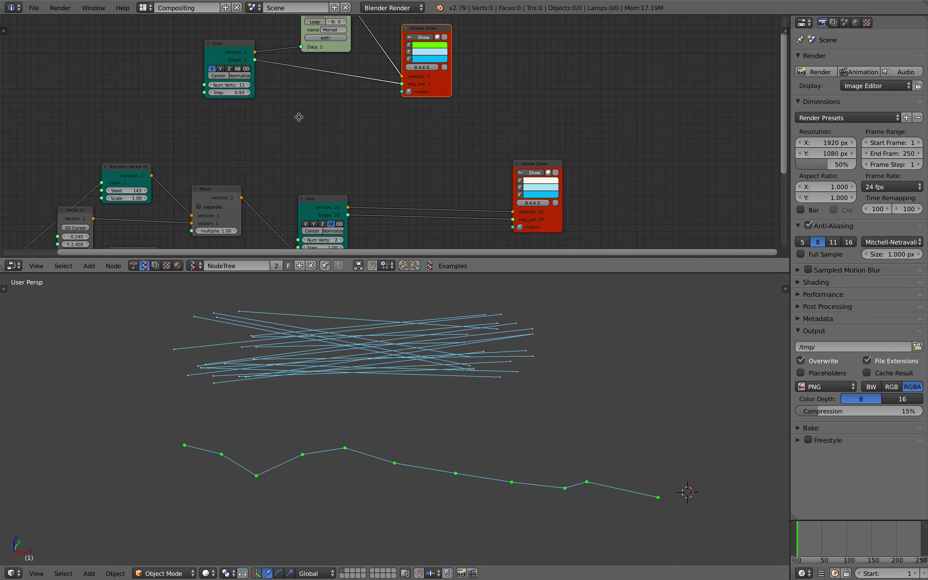
Move the lower Line node slightly left and its Viewer Draw further right, and save over the blend file.
drag(323, 204, 313, 196)
drag(547, 171, 607, 172)
shift+scroll(453, 151, down, 1)
key(ctrl+s)
click(452, 148)
Fine-tune the lower Line node's position and save over the current blend file again.
drag(307, 181, 299, 177)
scroll(222, 369, up, 3)
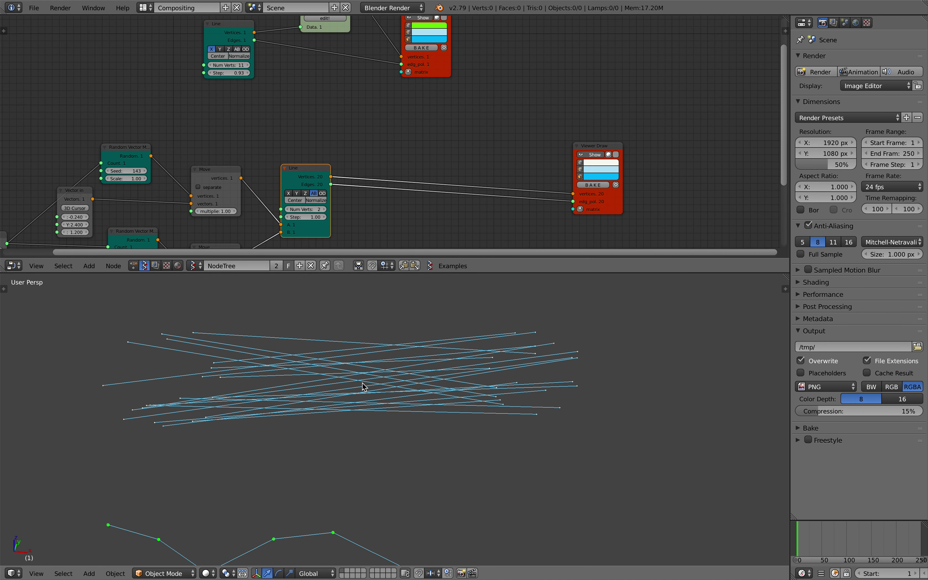
key(ctrl+s)
click(472, 403)
middle_drag(313, 164, 306, 151)
drag(303, 162, 308, 159)
key(ctrl+s)
click(307, 161)
Insert the "gp +" grease pencil setup nodes below the second Viewer Draw node.
scroll(453, 146, right, 3)
scroll(451, 139, down, 5)
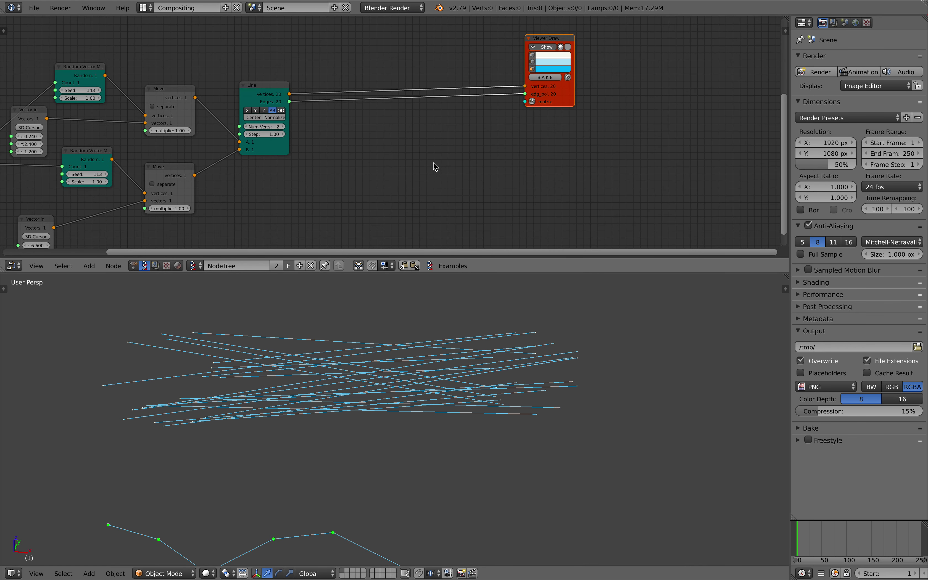
key(alt+space)
text(gp)
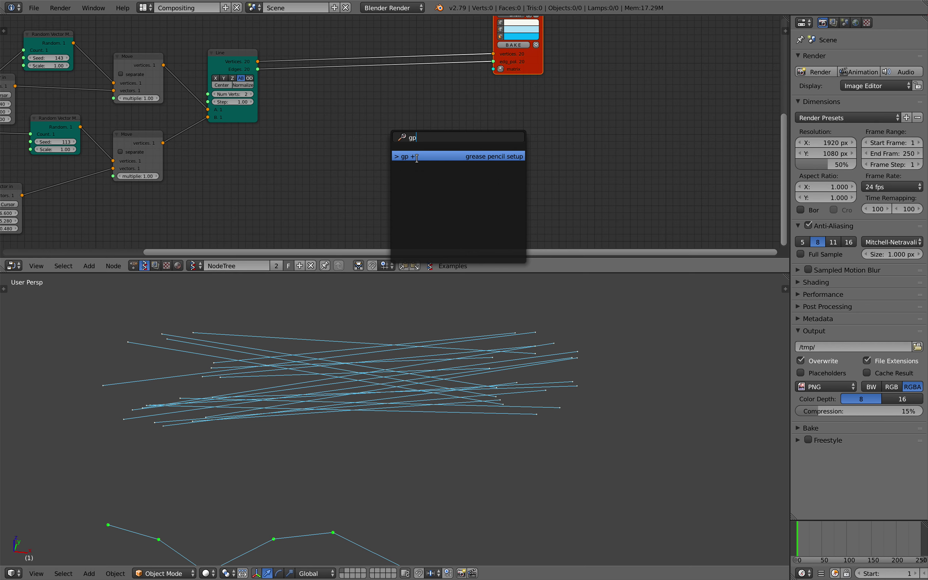
key(Return)
scroll(346, 165, right, 5)
click(278, 171)
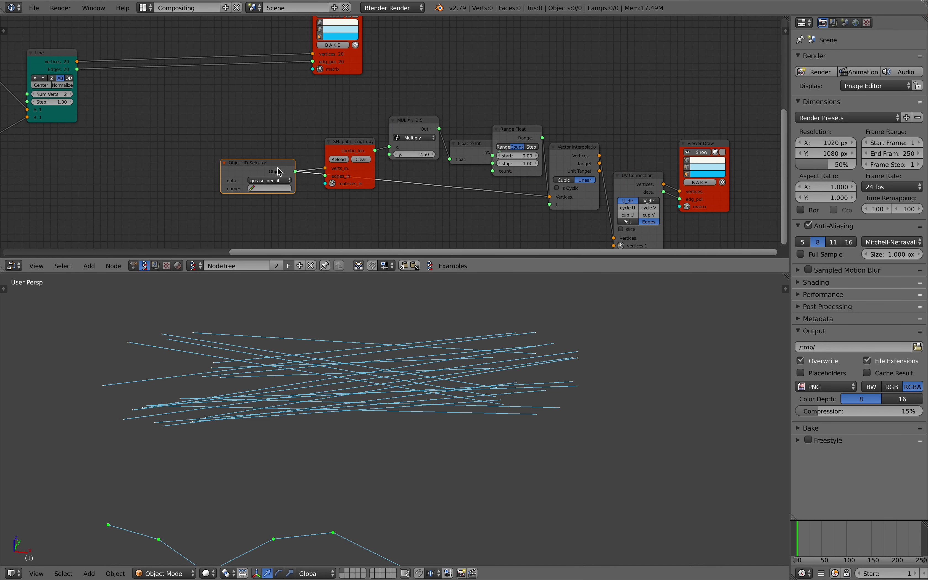
Separate the grease pencil Object ID Selector node from the inserted setup and delete it.
drag(304, 149, 281, 157)
drag(335, 185, 320, 201)
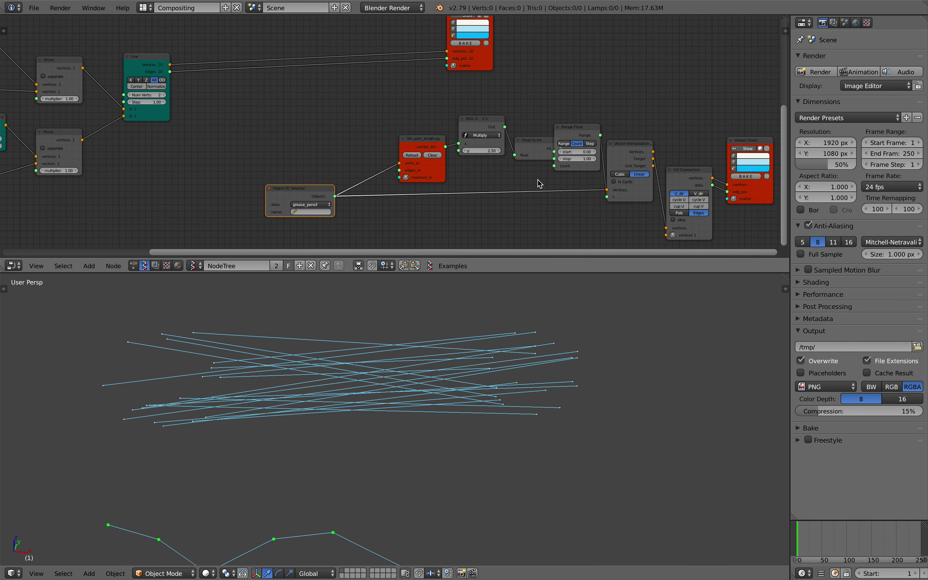
middle_drag(440, 143, 387, 145)
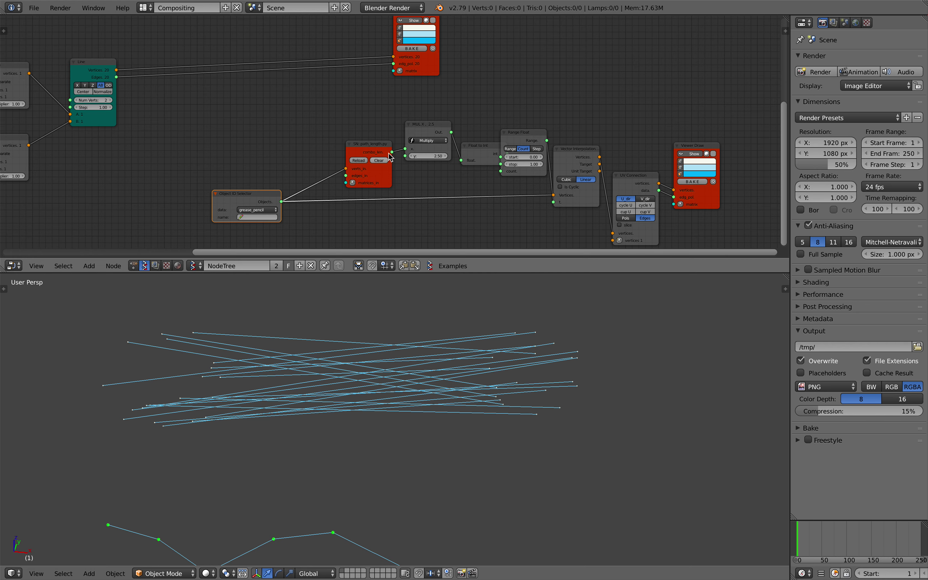
middle_drag(245, 160, 295, 155)
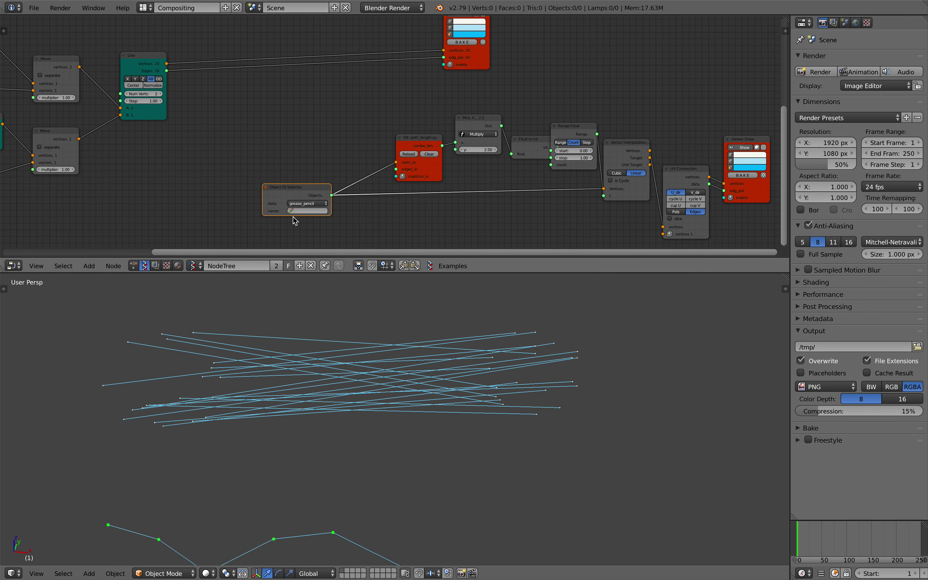
drag(298, 193, 289, 197)
key(x)
Connect the Line node's vertices to the path_length script's verts_in and to the Vector Interpolation node's vertices input.
drag(167, 65, 396, 163)
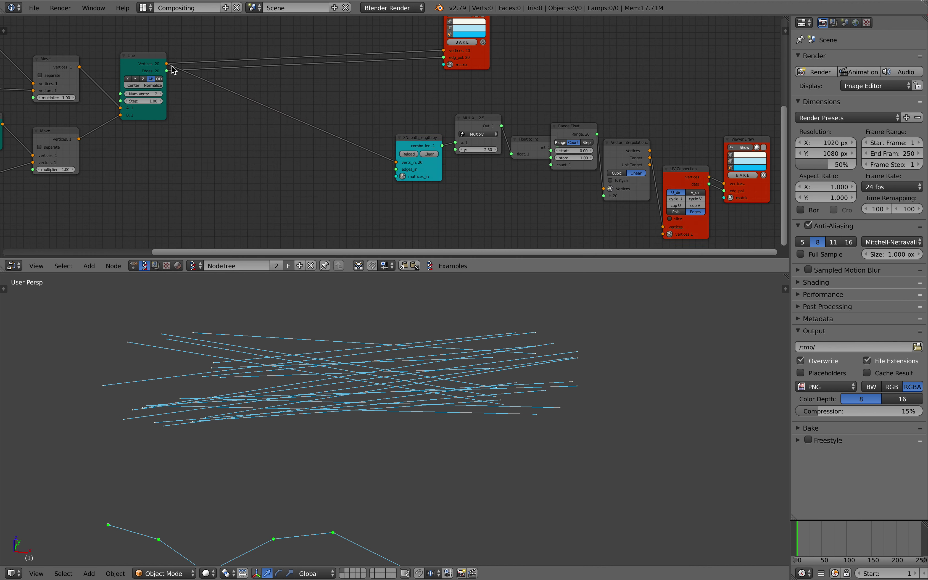
drag(168, 66, 288, 91)
drag(604, 190, 604, 188)
Arrange the path_length, Multiply, Float to Int, Range Float, Vector Interpolation and UV Connection nodes in a row.
drag(417, 145, 334, 153)
drag(479, 123, 408, 160)
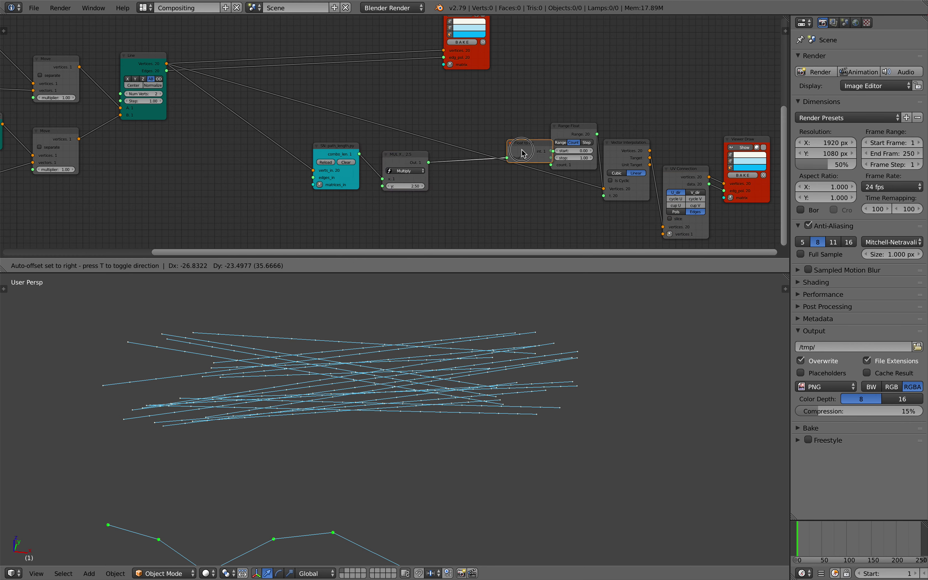
drag(531, 139, 462, 165)
drag(572, 126, 533, 158)
drag(620, 150, 603, 150)
drag(669, 169, 650, 149)
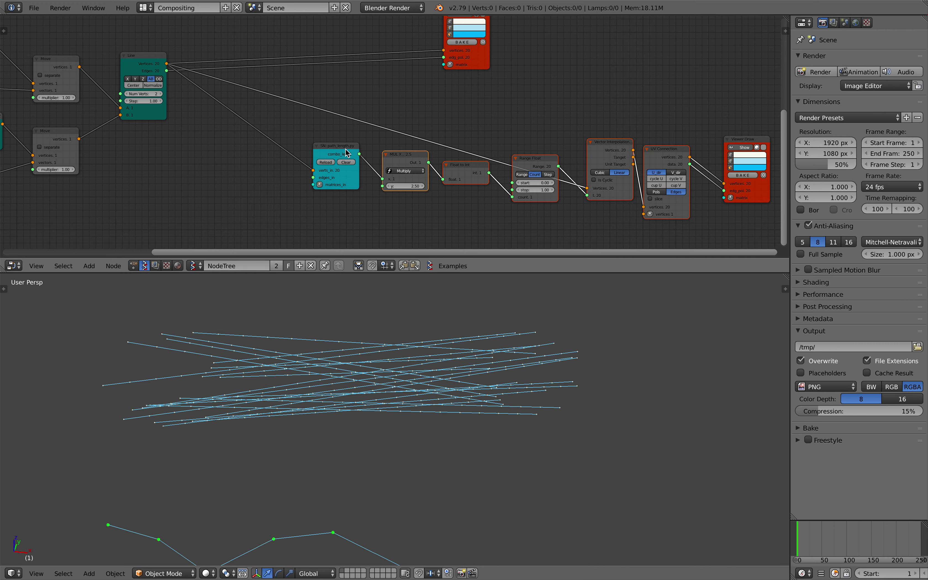
Enclose the six line-subdivision nodes from path_length to UV Connection in a frame and shift the frame toward the Line node.
scroll(383, 124, right, 2)
key(ctrl+j)
scroll(383, 125, right, 2)
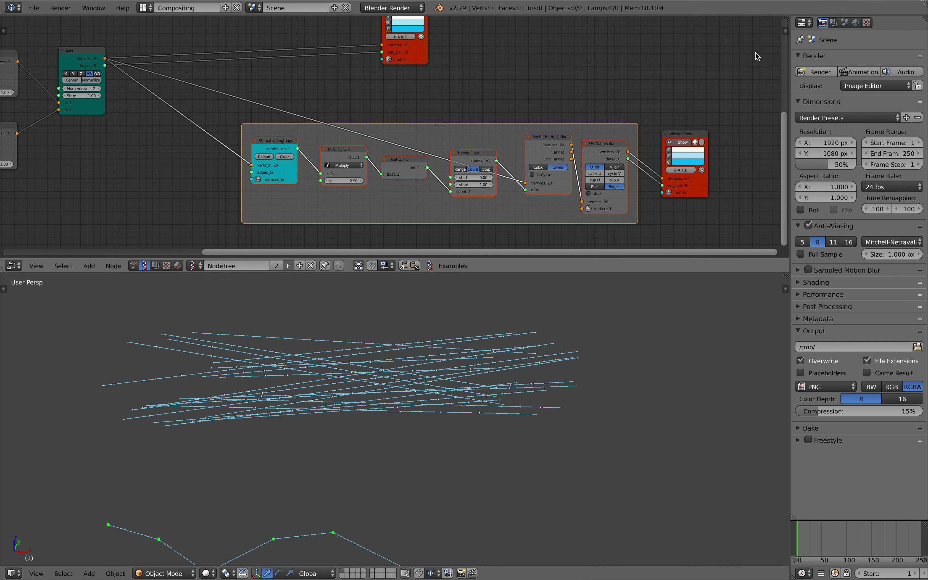
mouse_move(600, 123)
mouse_down()
mouse_move(553, 128)
mouse_move(531, 120)
mouse_up()
Delete the upper Viewer Draw node fed directly by the Line node and reposition the Viewer Draw beside the subdivision frame.
drag(690, 134, 679, 78)
middle_drag(554, 66, 534, 97)
drag(386, 58, 483, 57)
key(x)
drag(630, 123, 634, 148)
middle_drag(634, 148, 643, 105)
scroll(393, 381, up, 3)
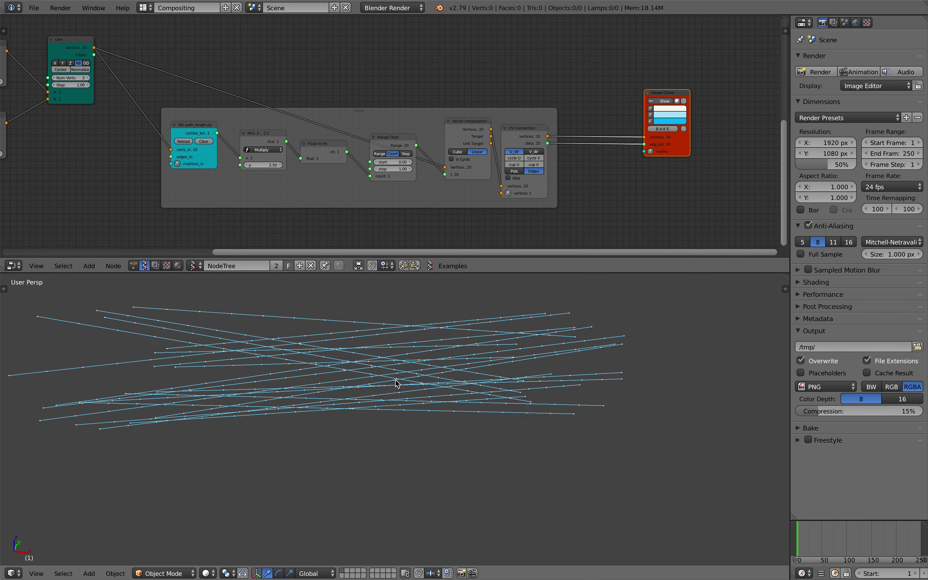
Set the Multiply node's y value to 6.94.
shift+middle_drag(337, 371, 353, 379)
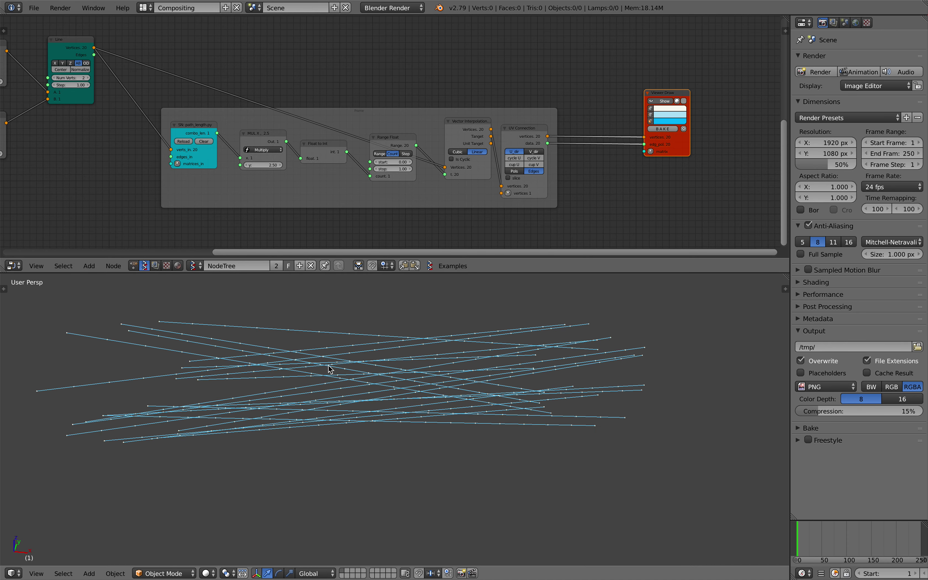
scroll(329, 168, up, 2)
scroll(253, 176, up, 1)
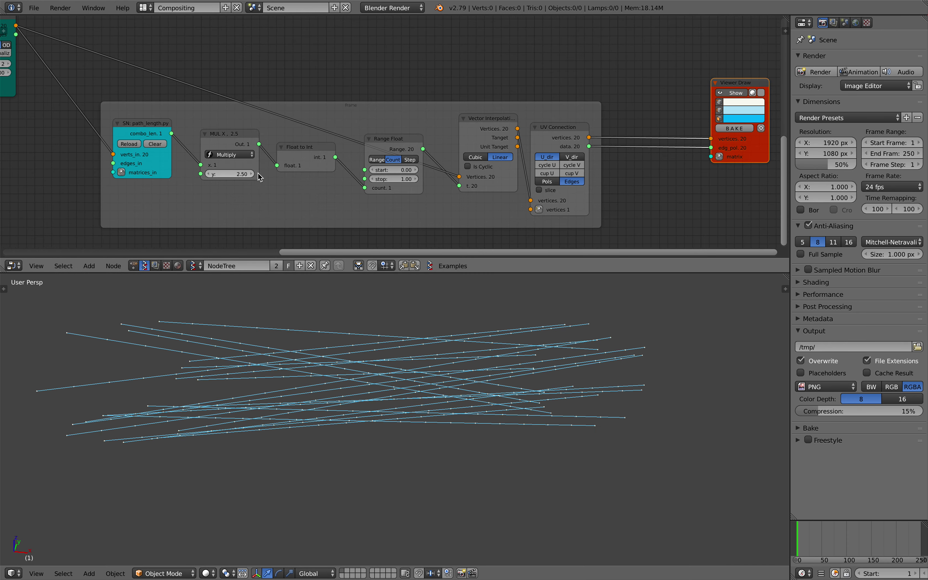
drag(238, 174, 235, 173)
middle_drag(307, 374, 323, 360)
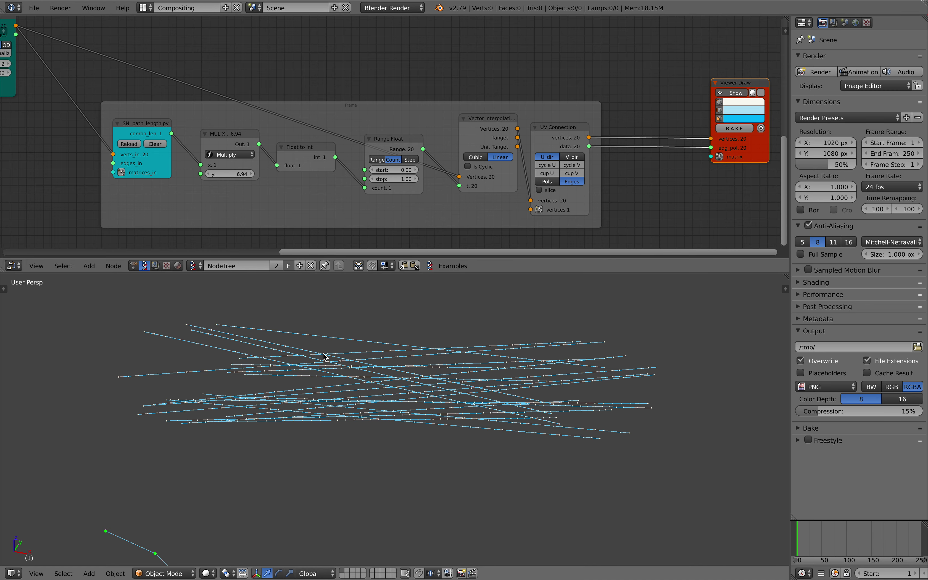
Review the node chain from the integer input to the Viewer Draw and save over the current blend file.
scroll(219, 138, down, 3)
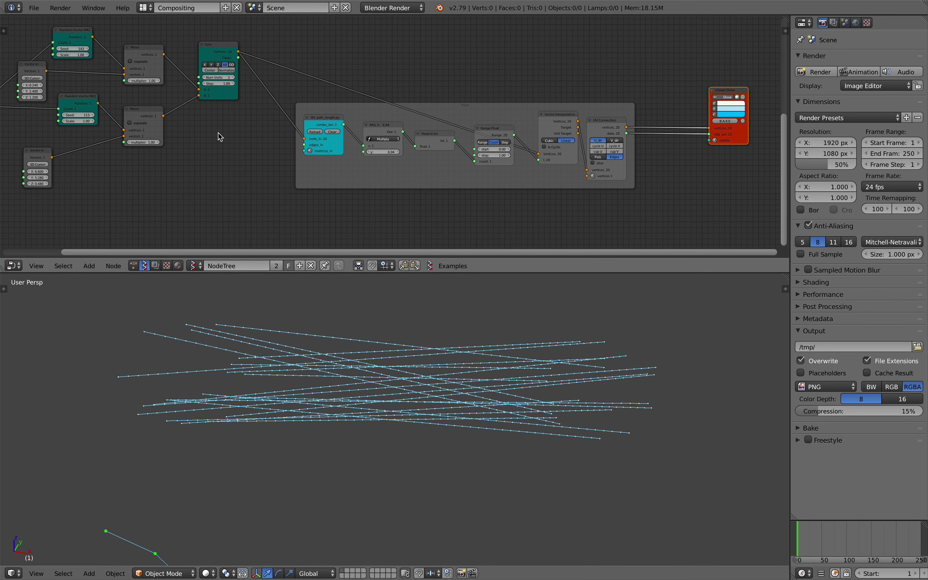
middle_drag(219, 139, 409, 154)
scroll(409, 154, up, 2)
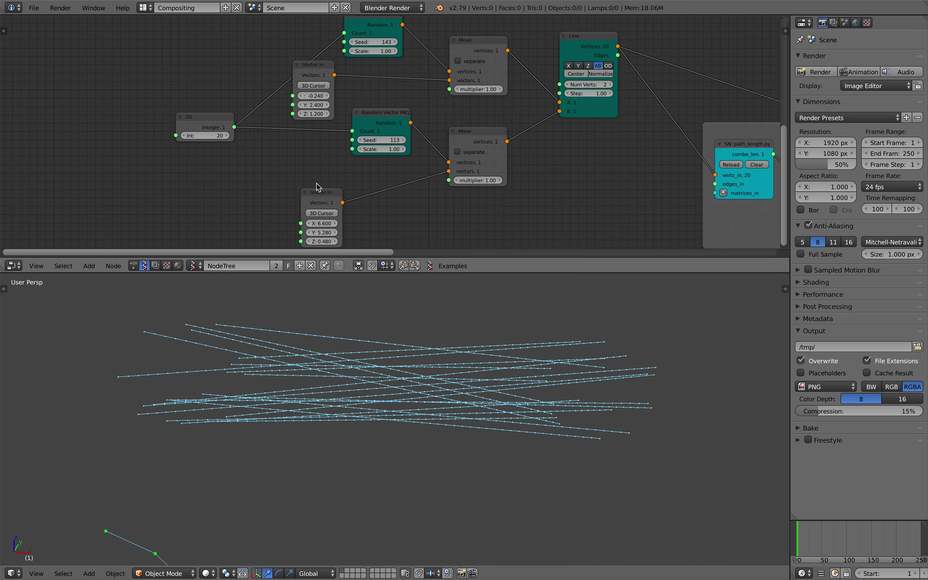
middle_drag(281, 181, 259, 173)
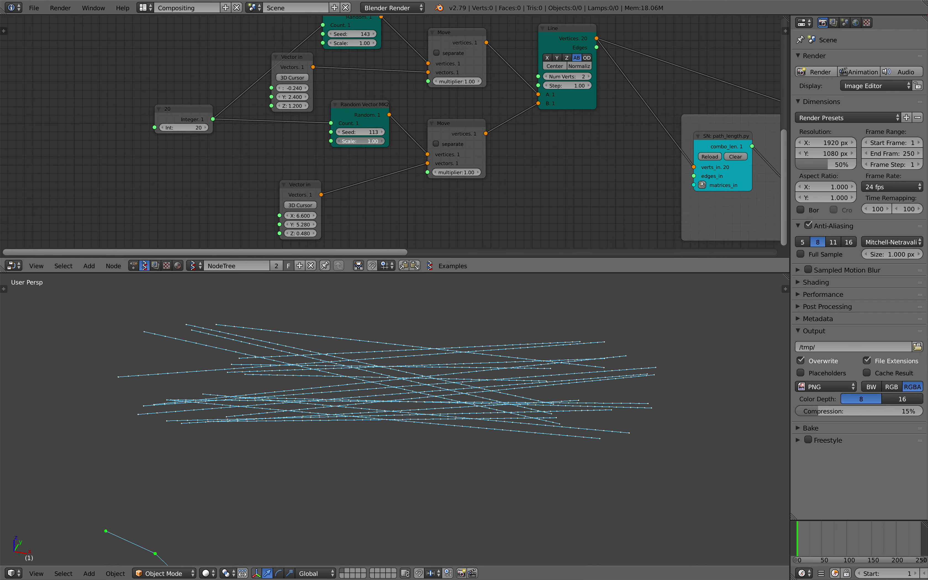
key(ctrl+s)
click(368, 143)
middle_drag(576, 154, 169, 159)
key(ctrl+s)
click(403, 377)
mouse_move(460, 172)
middle_down()
mouse_move(319, 173)
mouse_move(234, 158)
middle_up()
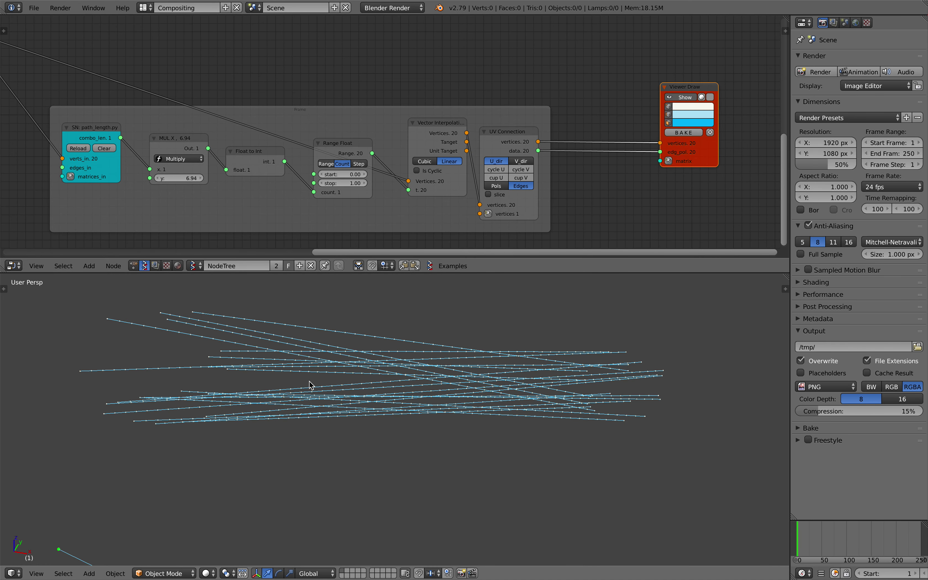
scroll(321, 119, down, 1)
middle_drag(321, 118, 332, 143)
key(ctrl+s)
click(332, 145)
Move the Viewer Draw node higher, add a Monad node above the subdivision frame and name it RandomizeInBetween.
drag(654, 119, 641, 54)
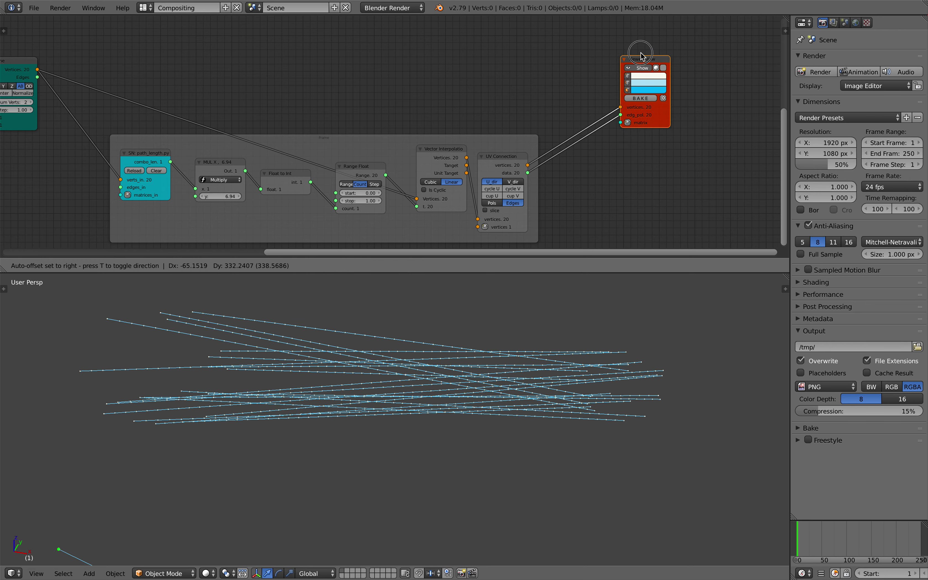
scroll(362, 180, up, 5)
key(shift+d)
click(523, 156)
scroll(360, 132, up, 2)
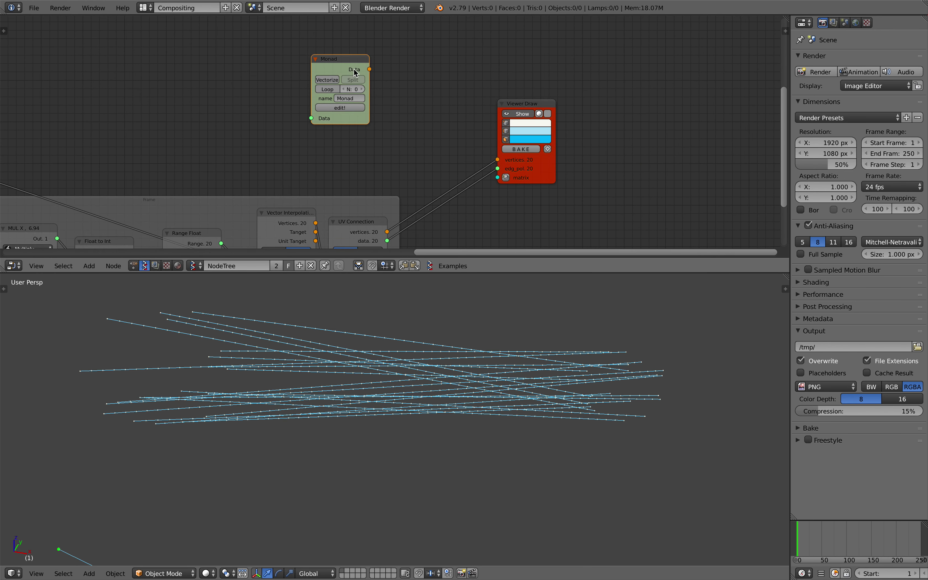
scroll(355, 71, up, 1)
click(390, 96)
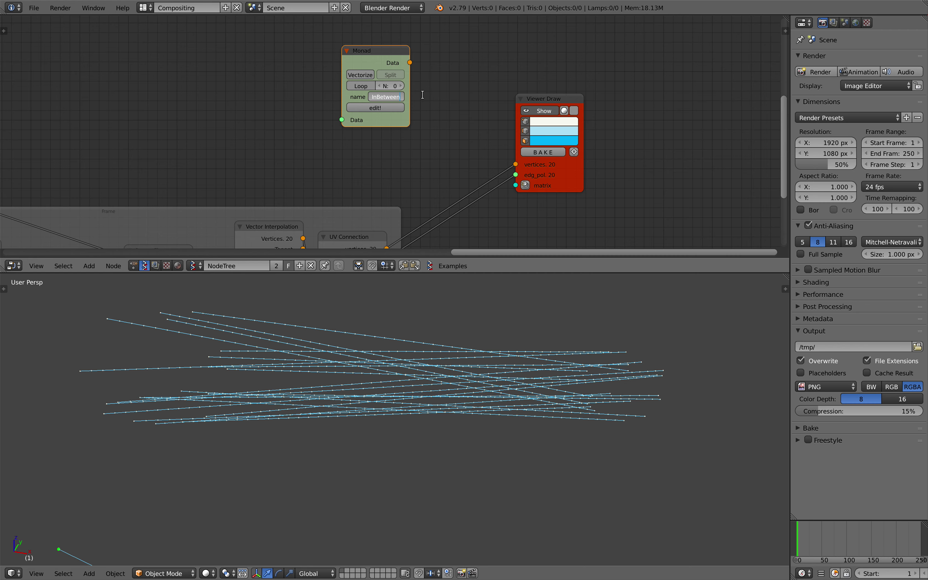
Widen the new RandomizeInBetween node to show its full name and place it between the subdivision frame and Viewer Draw.
drag(408, 92, 571, 98)
scroll(453, 58, down, 1)
drag(453, 58, 503, 64)
drag(571, 95, 663, 145)
mouse_move(445, 43)
mouse_down()
mouse_move(599, 83)
mouse_move(516, 97)
mouse_up()
click(515, 97)
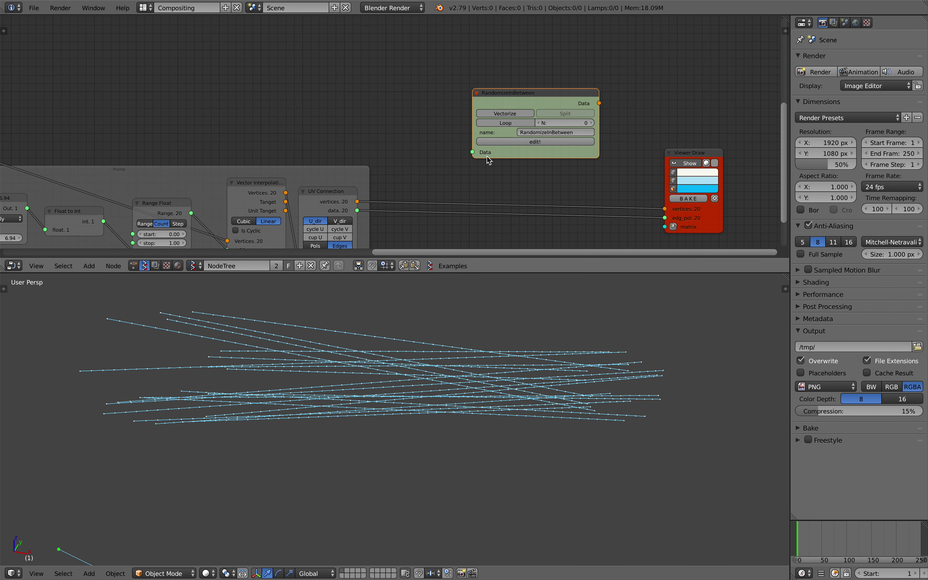
Route the UV Connection's vertices through the RandomizeInBetween monad into Viewer Draw's vertices input, moving both nodes closer.
scroll(487, 157, up, 1)
scroll(481, 139, down, 1)
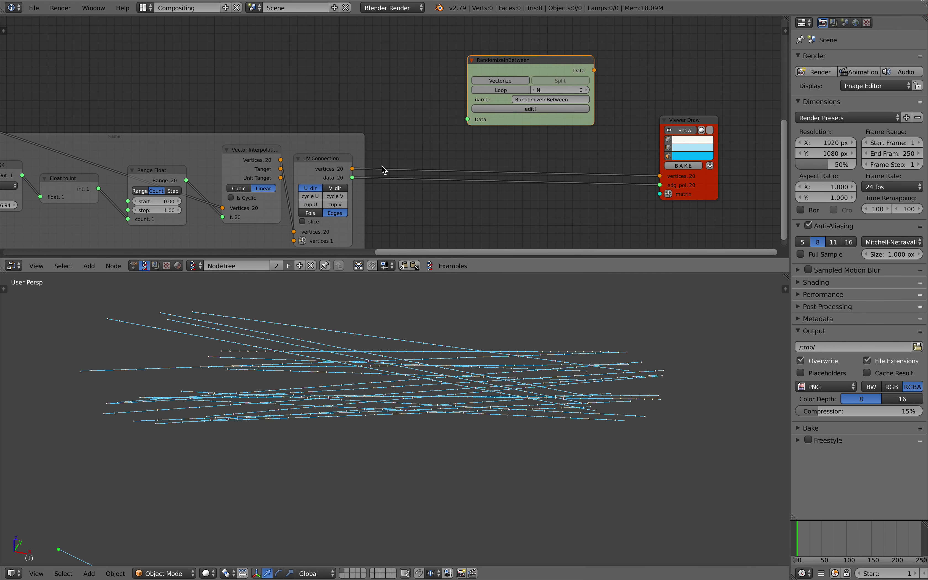
drag(353, 168, 354, 166)
drag(466, 121, 466, 120)
drag(504, 62, 466, 85)
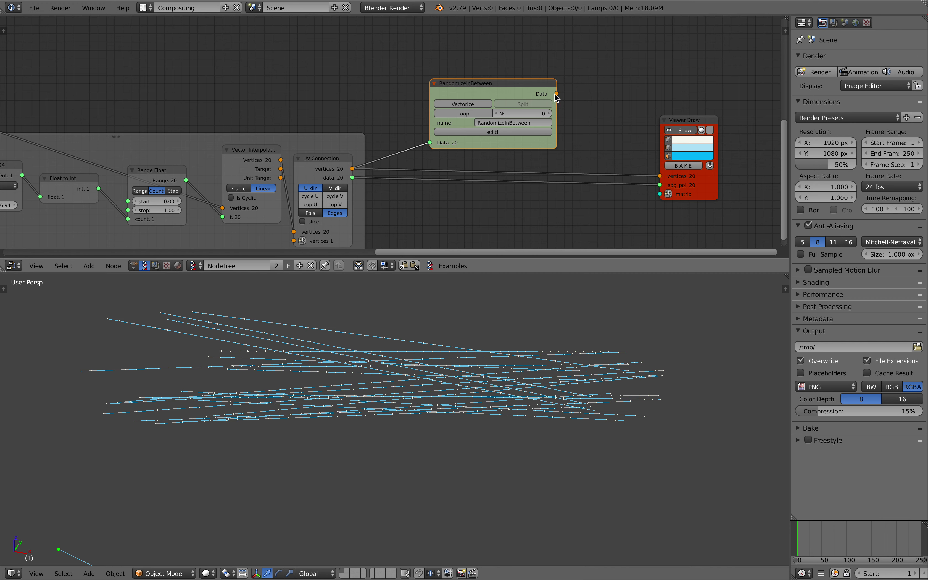
drag(557, 93, 574, 92)
drag(662, 177, 659, 175)
drag(686, 120, 658, 98)
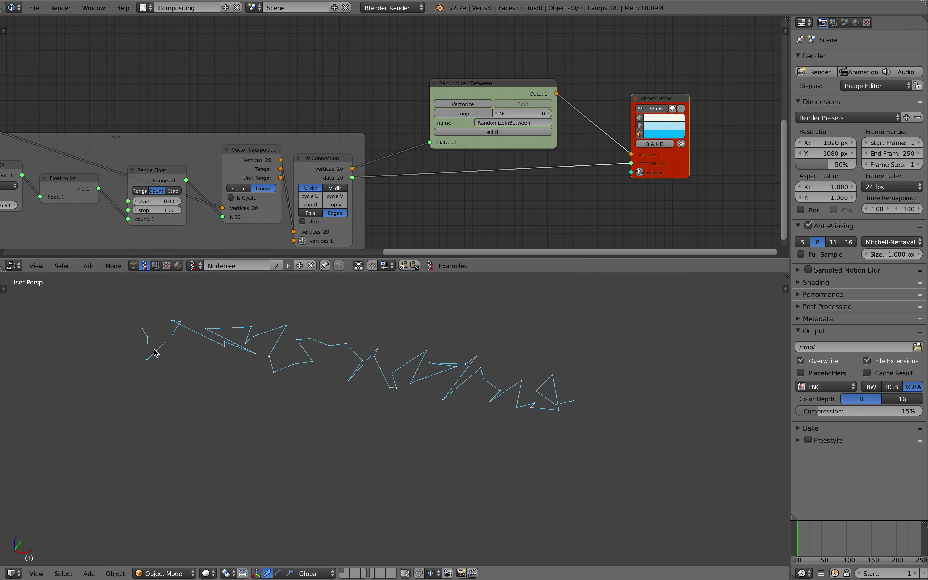
Turn on Vectorize for the RandomizeInBetween monad connected to the subdivided lines and save the blend file.
shift+middle_drag(383, 361, 433, 378)
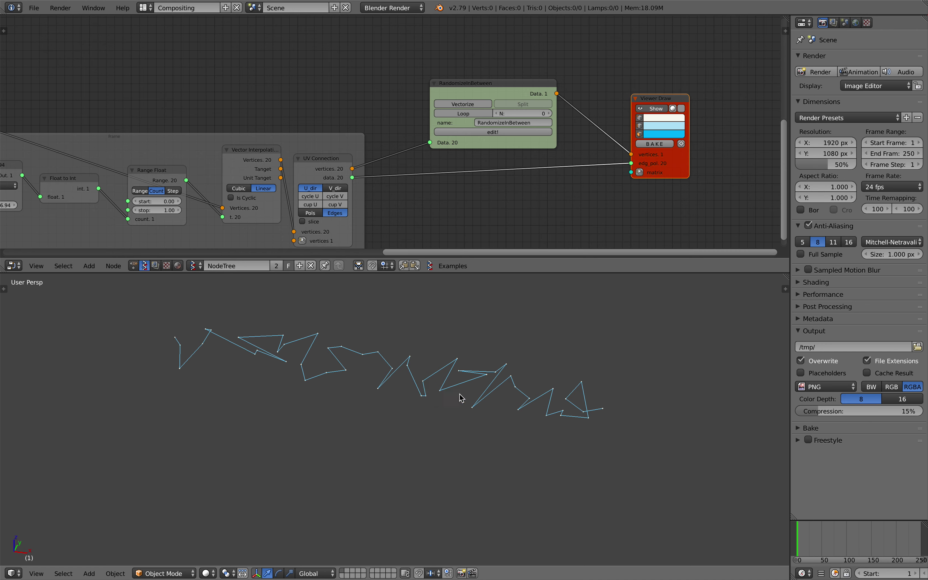
scroll(430, 92, up, 2)
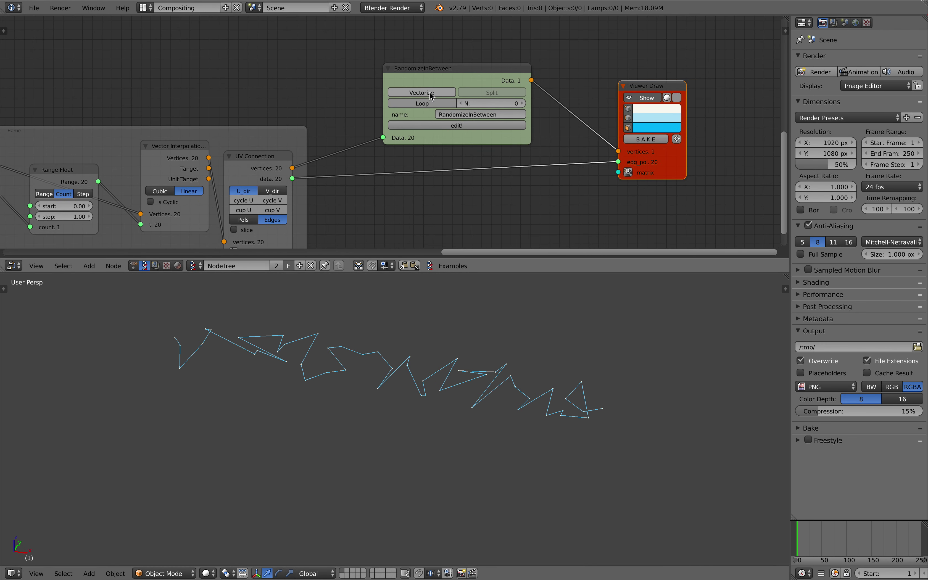
click(431, 94)
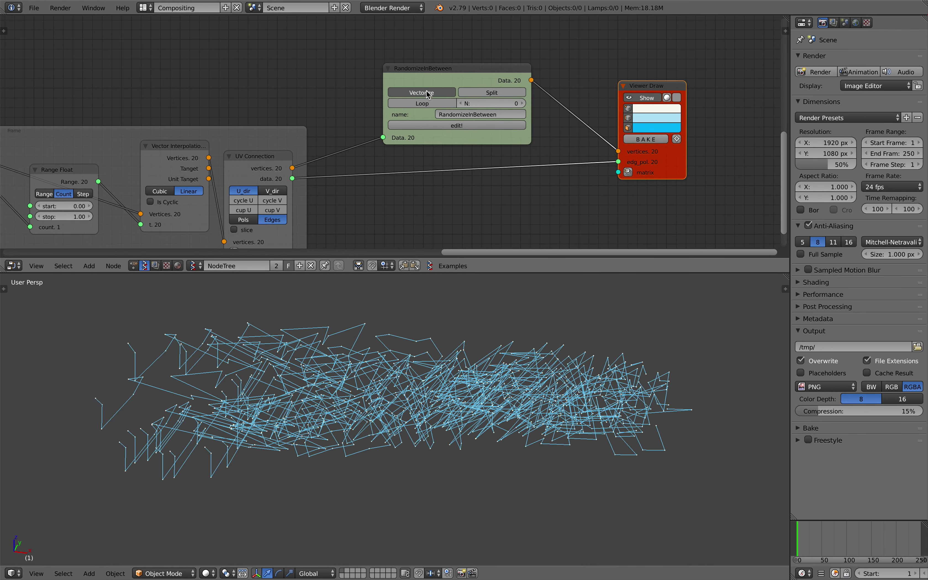
scroll(445, 319, down, 3)
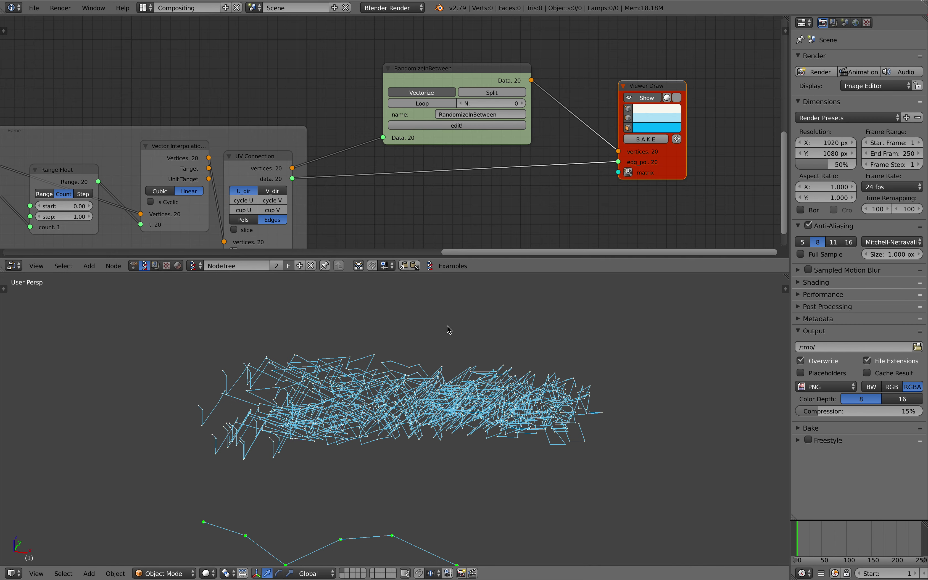
key(ctrl+s)
middle_drag(416, 119, 458, 151)
scroll(440, 125, down, 1)
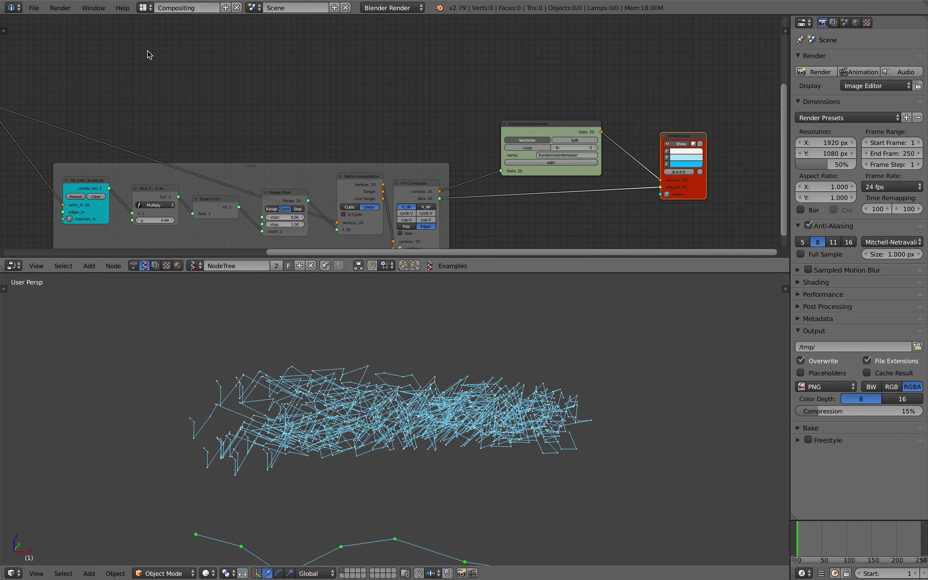
Edit the original RandomizeInBetween monad and expose the Randomize Input Vectors node's Seed as a new group input.
key(ctrl+z)
scroll(358, 161, up, 1)
click(376, 101)
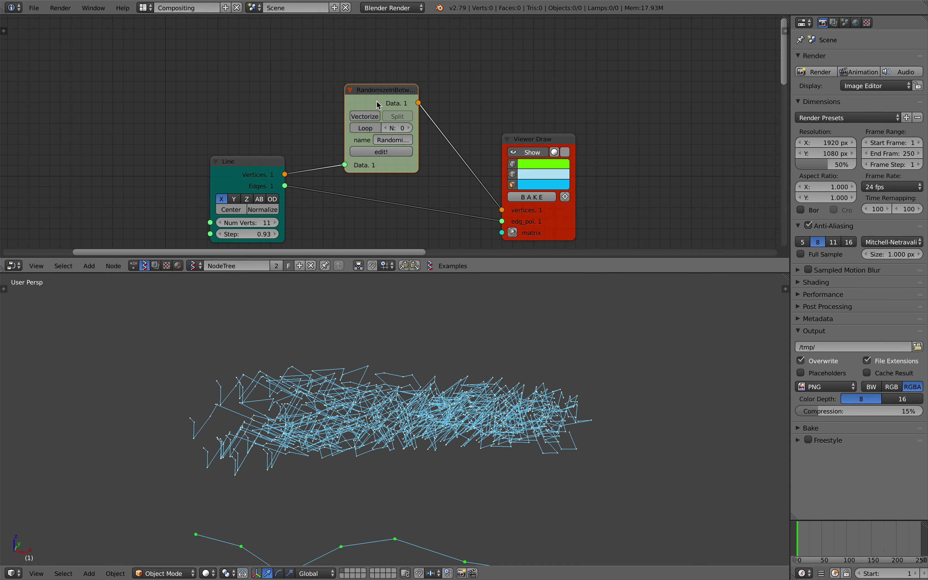
key(Tab)
scroll(395, 113, down, 2)
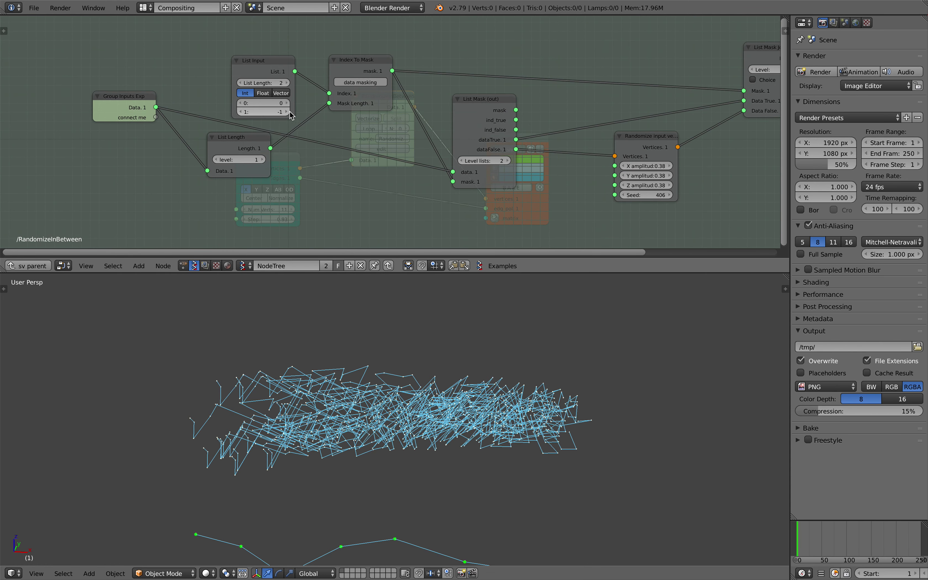
scroll(537, 180, up, 1)
mouse_move(645, 197)
mouse_down()
mouse_move(590, 198)
mouse_move(646, 197)
mouse_up()
drag(93, 113, 589, 198)
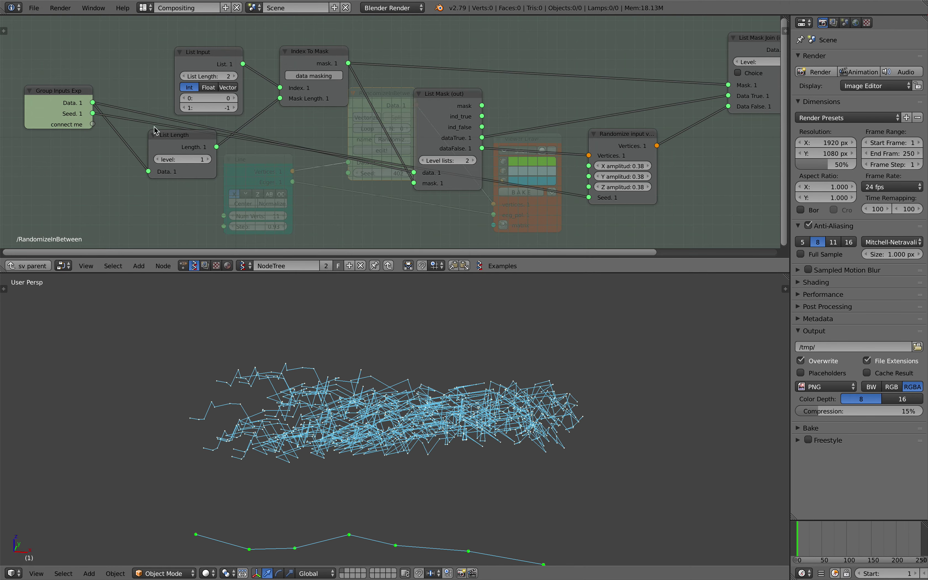
key(Tab)
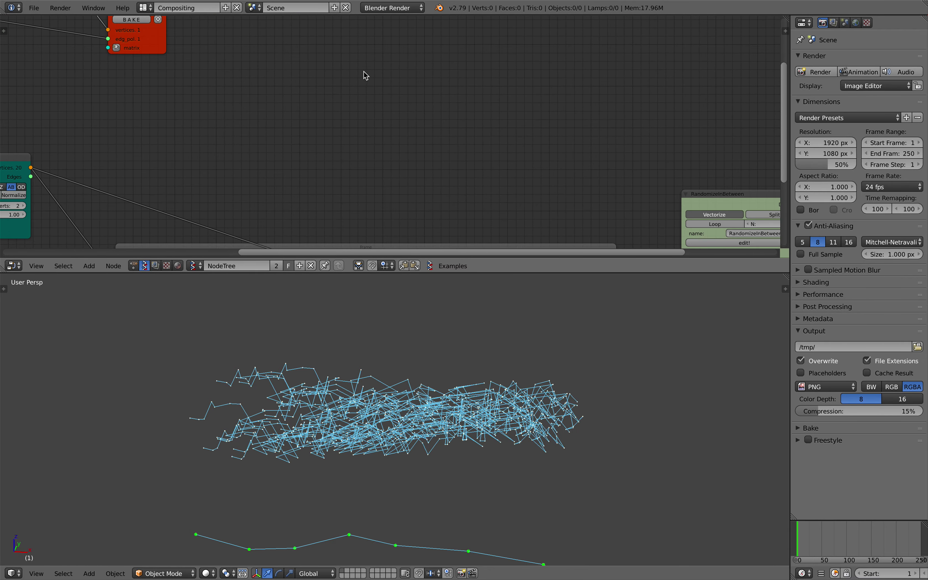
Reduce the randomizing node's X, Y and Z amplitudes inside the monad and set the vectorized monad's Seed to 456.
mouse_move(637, 181)
mouse_down()
mouse_move(667, 182)
mouse_move(636, 182)
mouse_up()
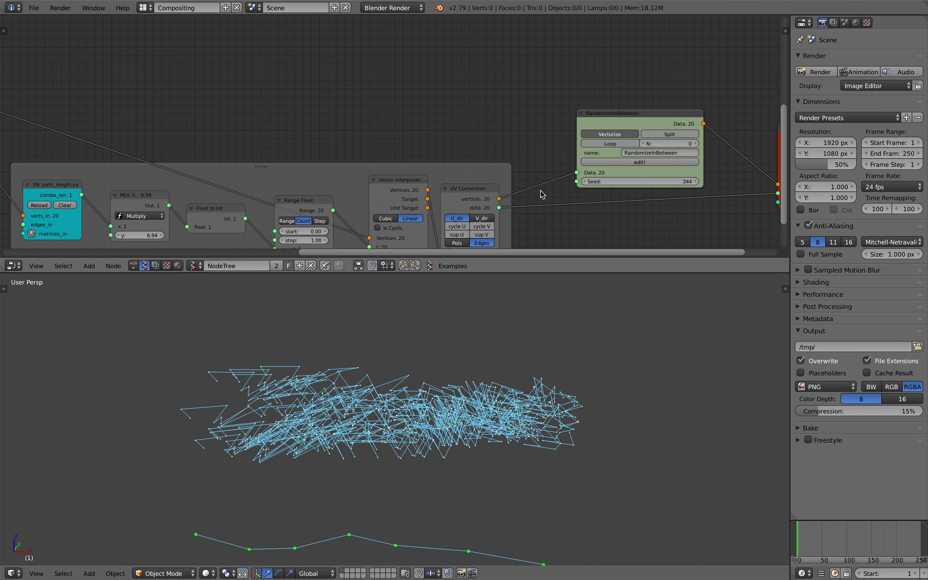
key(Tab)
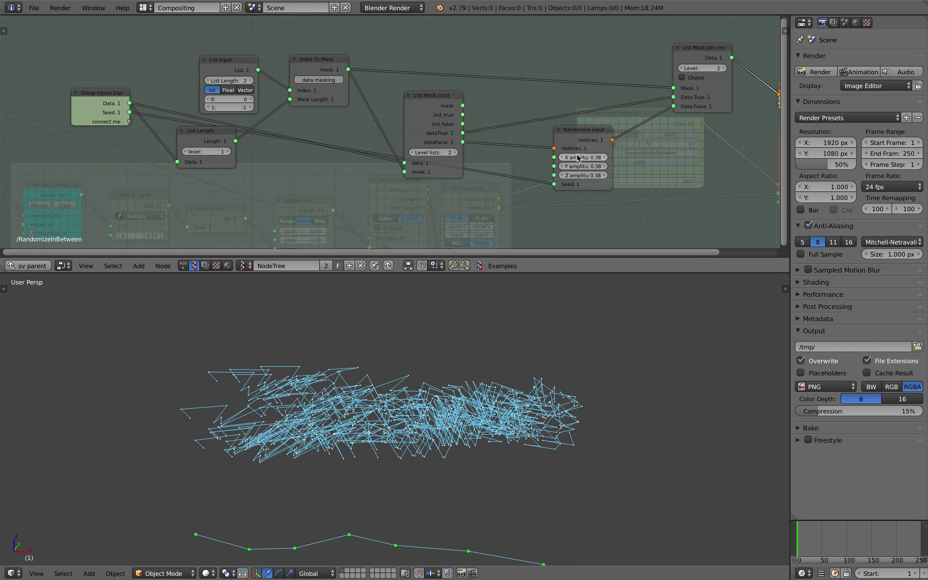
mouse_move(582, 157)
mouse_down()
mouse_move(546, 158)
mouse_move(591, 158)
mouse_up()
key(Tab)
middle_drag(594, 181, 484, 146)
drag(484, 149, 515, 149)
middle_drag(432, 150, 425, 161)
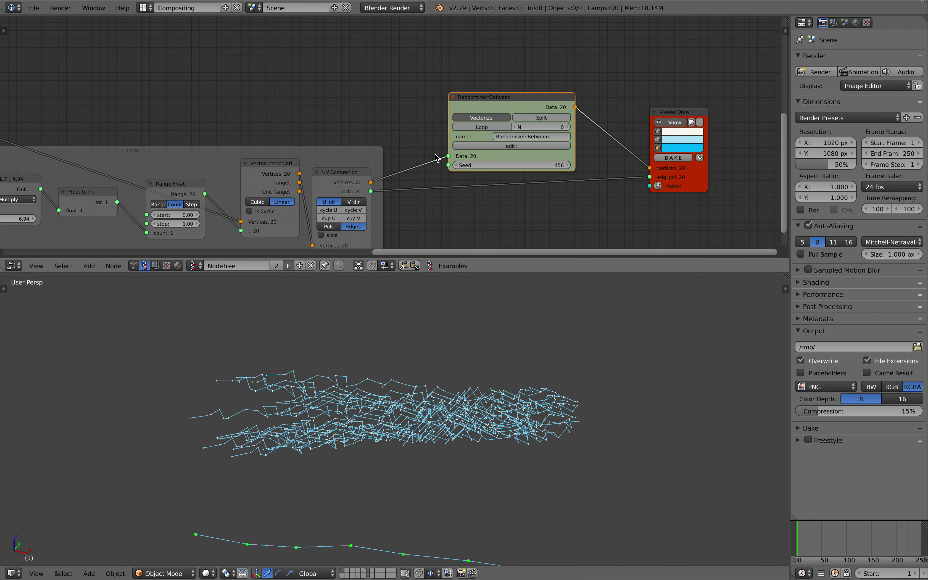
Enlarge the node editor area and save the blend file as a new version with an incremented file name.
drag(501, 273, 502, 334)
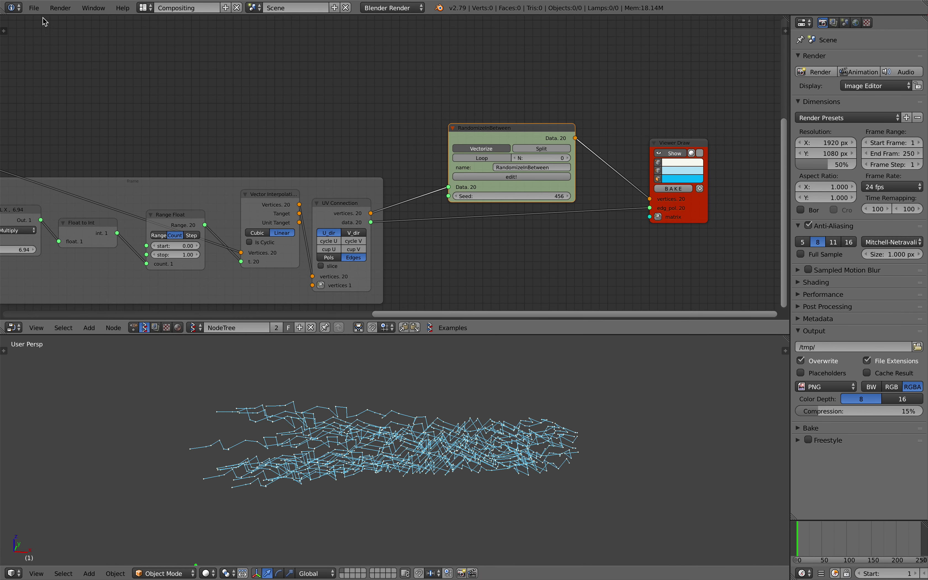
click(34, 7)
click(85, 103)
click(853, 49)
click(853, 49)
click(892, 36)
Save over the new blend file and set the vectorized RandomizeInBetween monad's Seed to 512.
scroll(545, 126, up, 2)
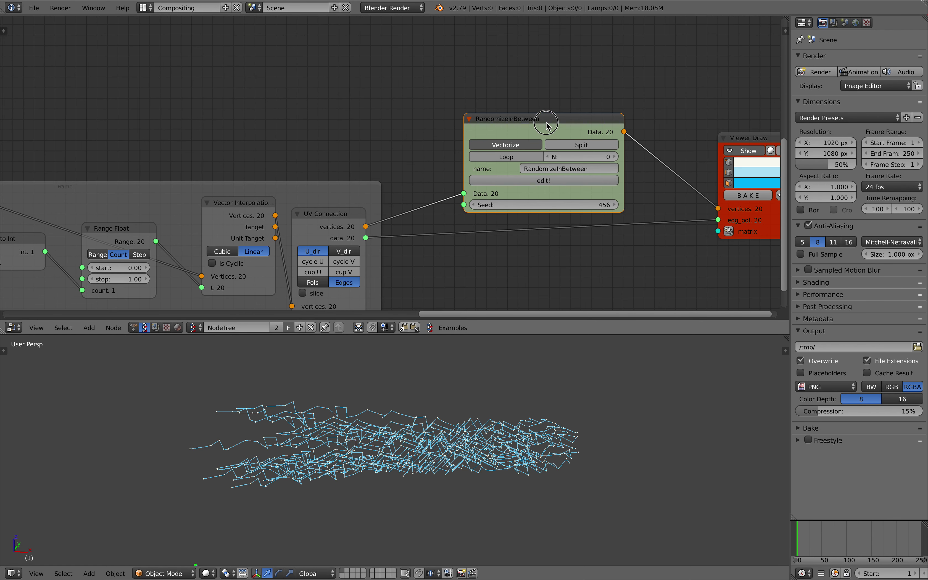
key(ctrl+s)
click(498, 137)
mouse_move(523, 196)
mouse_down()
mouse_move(545, 197)
mouse_move(523, 199)
mouse_up()
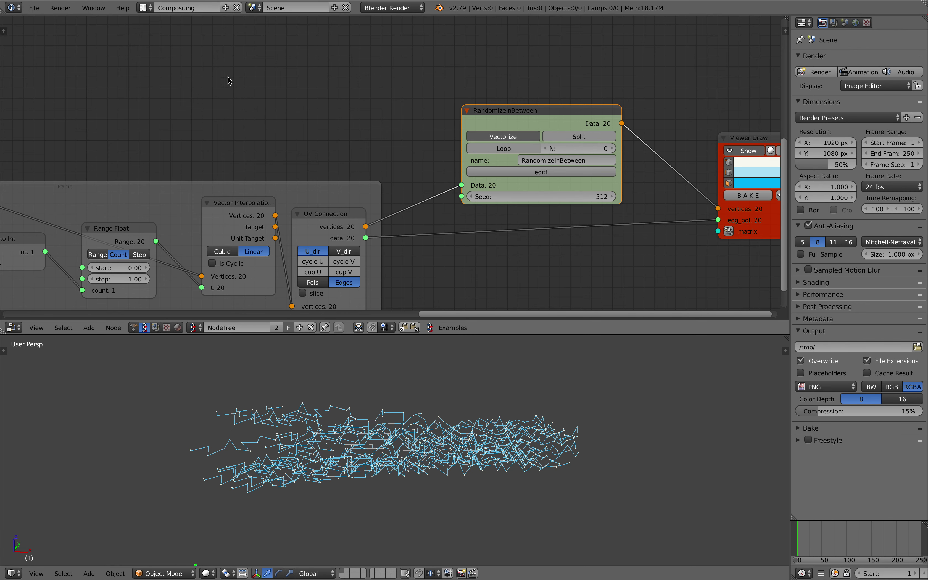
Add a Range Int node above the subdivision frame and switch it to Count mode.
key(alt+space)
text(range i)
key(Return)
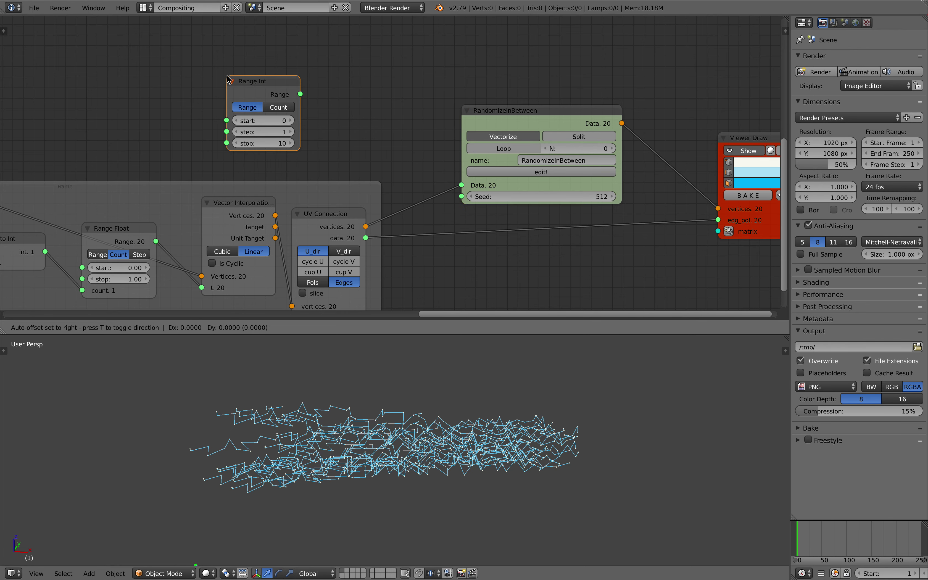
click(227, 80)
click(278, 108)
scroll(201, 131, down, 4)
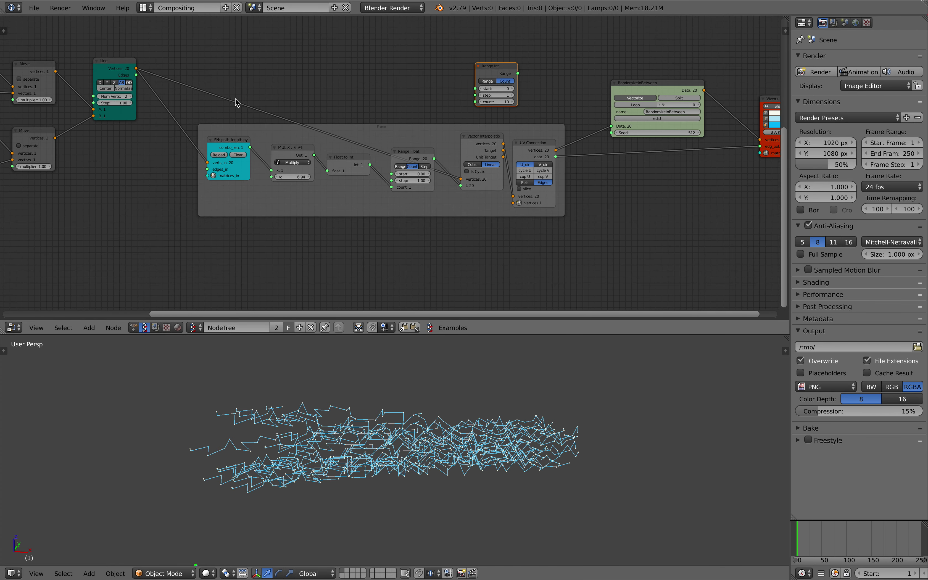
Connect the line-count integer node's output to the Range Int node's count input.
scroll(246, 100, left, 5)
drag(29, 135, 606, 114)
scroll(605, 114, up, 3)
scroll(383, 76, right, 5)
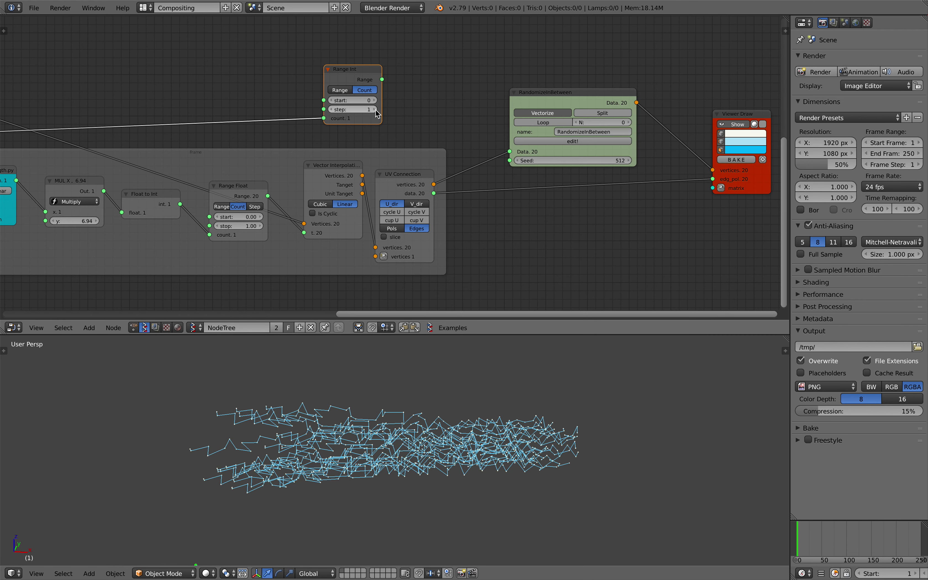
Feed the Range Int output into the RandomizeInBetween monad's Seed input and set the Range Int start to 108.
mouse_move(382, 66)
mouse_down()
mouse_move(423, 53)
mouse_move(517, 151)
mouse_move(494, 145)
mouse_move(529, 160)
mouse_up()
scroll(391, 120, right, 3)
drag(284, 93, 313, 94)
mouse_move(215, 104)
ctrl+middle_down()
mouse_move(308, 177)
mouse_move(270, 178)
ctrl+middle_up()
click(249, 158)
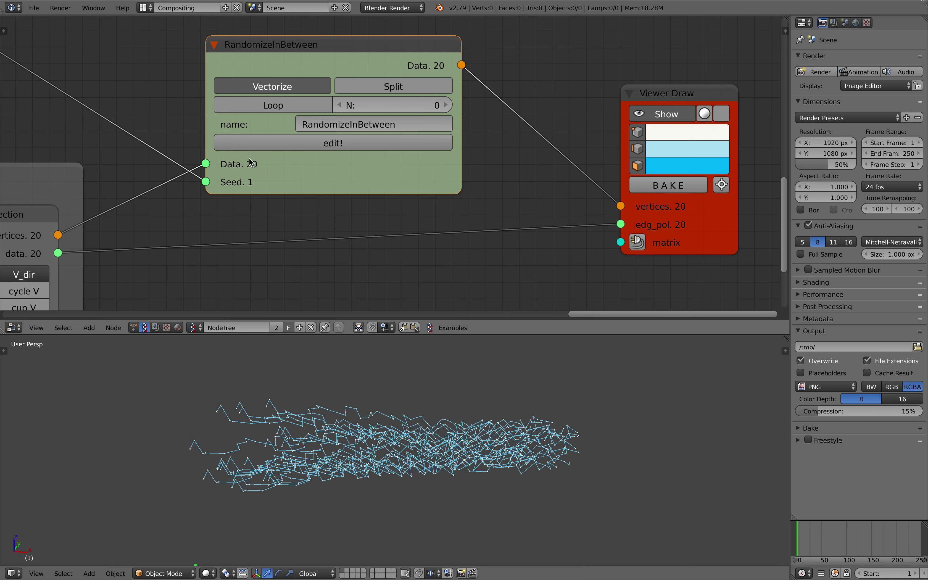
Insert a List Split node between Range Int and the Seed input of the RandomizeInBetween monad.
ctrl+middle_drag(679, 210, 290, 152)
key(alt+space)
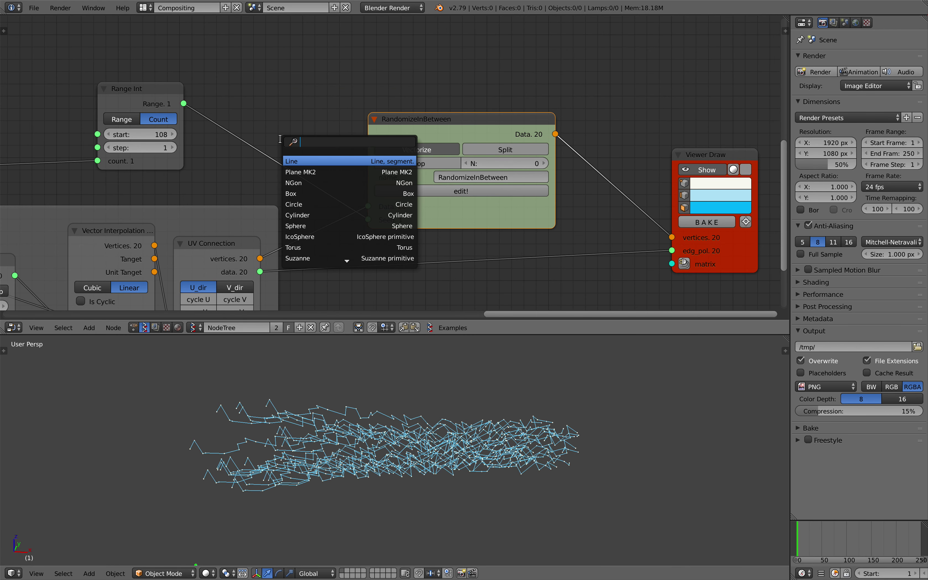
text(list split)
key(Return)
click(249, 113)
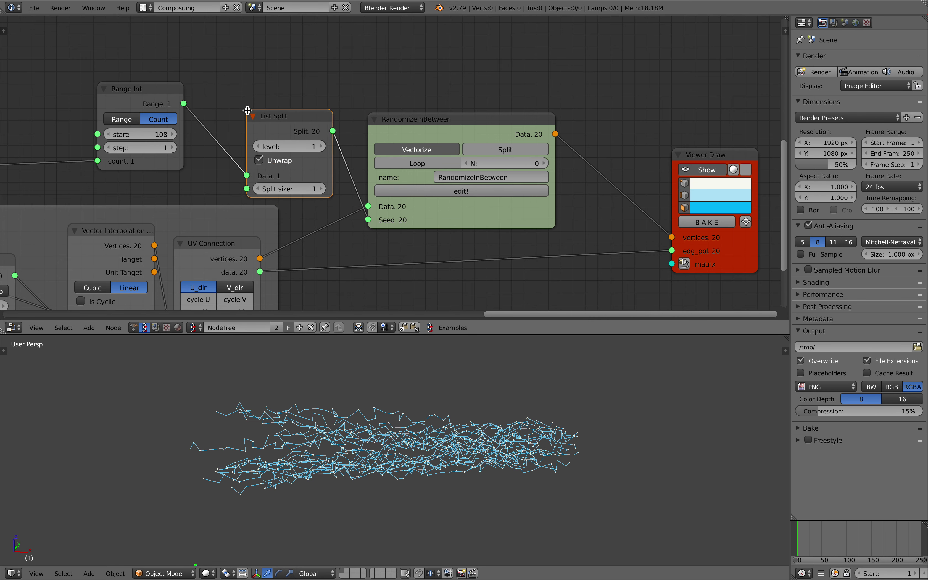
drag(250, 114, 234, 114)
Set the Range Int start to 656 and save over the current blend file.
click(405, 207)
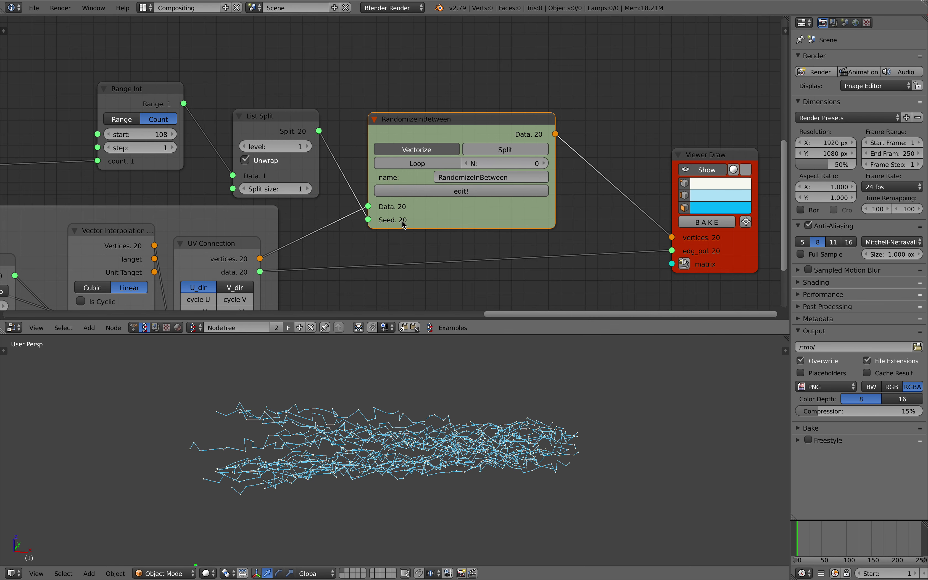
middle_drag(410, 225, 400, 220)
mouse_move(128, 130)
mouse_down()
mouse_move(191, 130)
mouse_move(136, 131)
mouse_up()
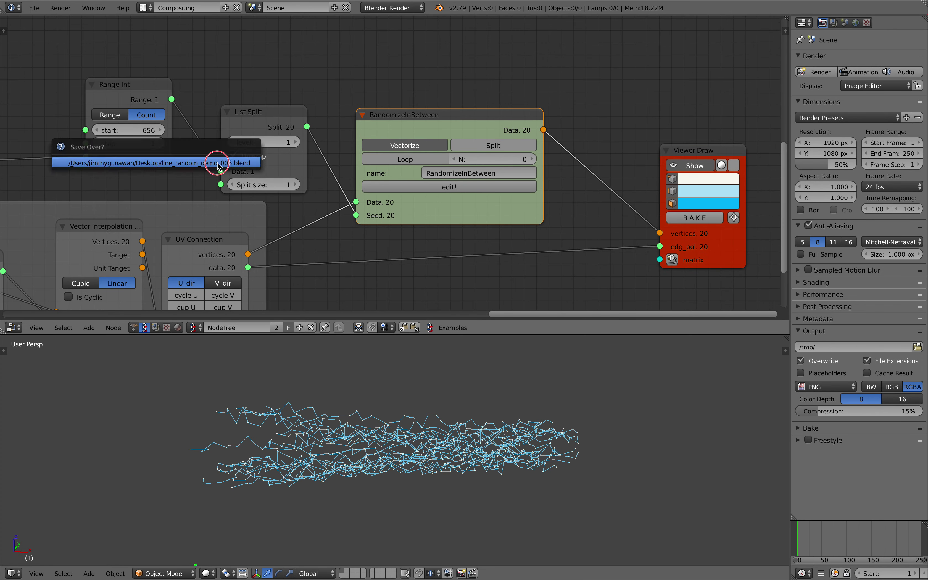
Set the randomizing node's X, Y and Z amplitudes to 0.07 inside the monad, and return to the main node tree.
key(Tab)
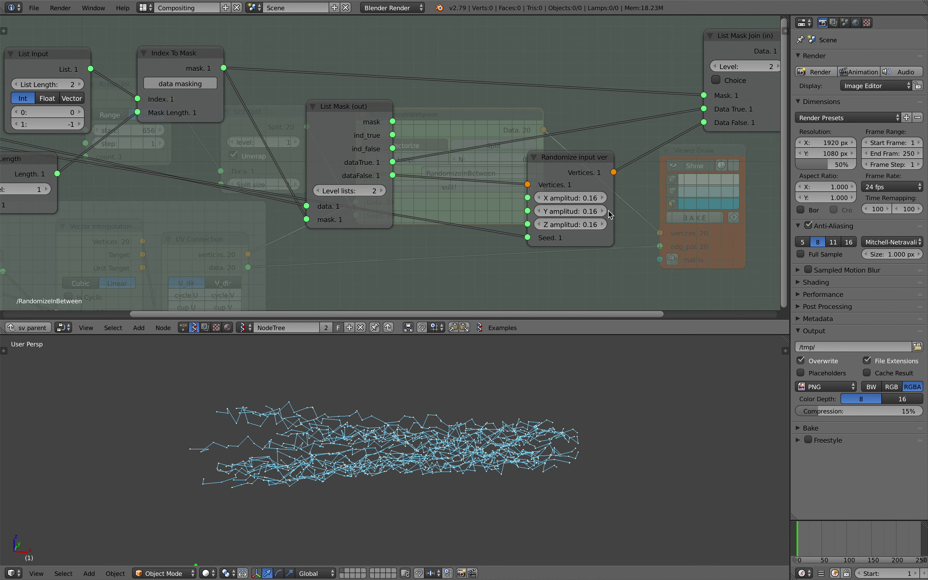
drag(571, 198, 544, 200)
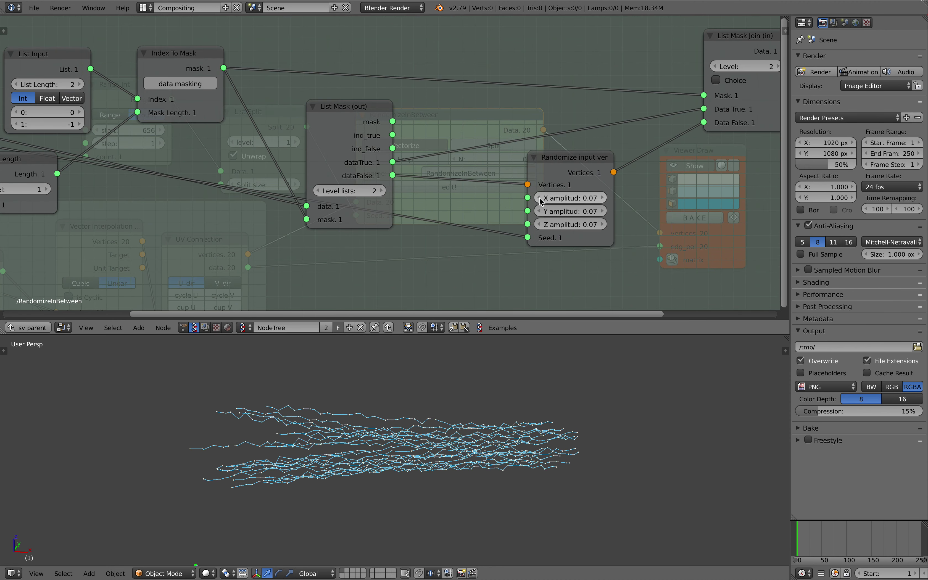
key(Tab)
scroll(328, 238, down, 2)
key(ctrl+f)
key(Return)
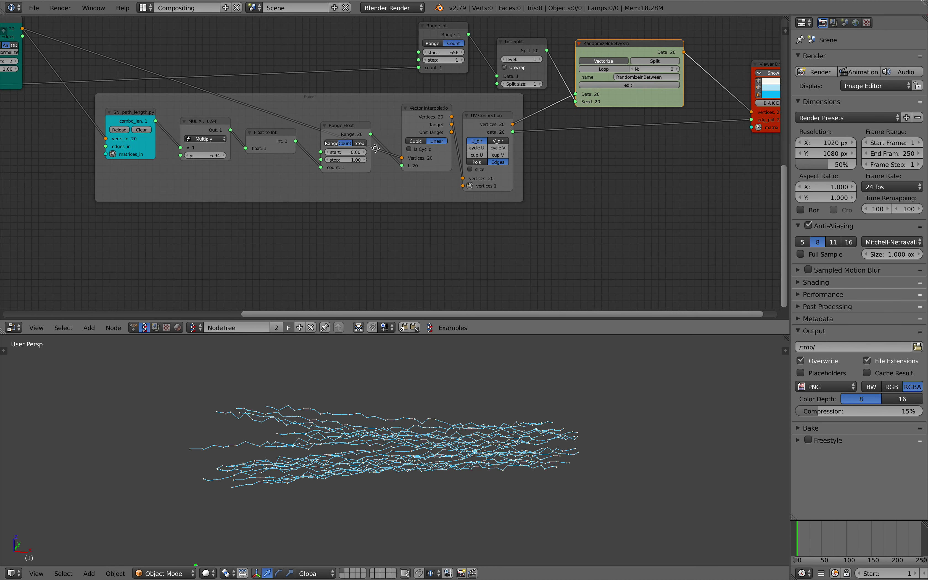
Set the line-count integer to 66, the upper Random Vector's seed to 187 and scale to 1.36, and the lower one's scale to 1.72.
key(Home)
scroll(407, 149, up, 2)
drag(188, 146, 211, 146)
drag(355, 70, 365, 70)
drag(355, 63, 374, 63)
drag(363, 146, 378, 154)
Save the blend file as a new version with an incremented file name.
click(44, 8)
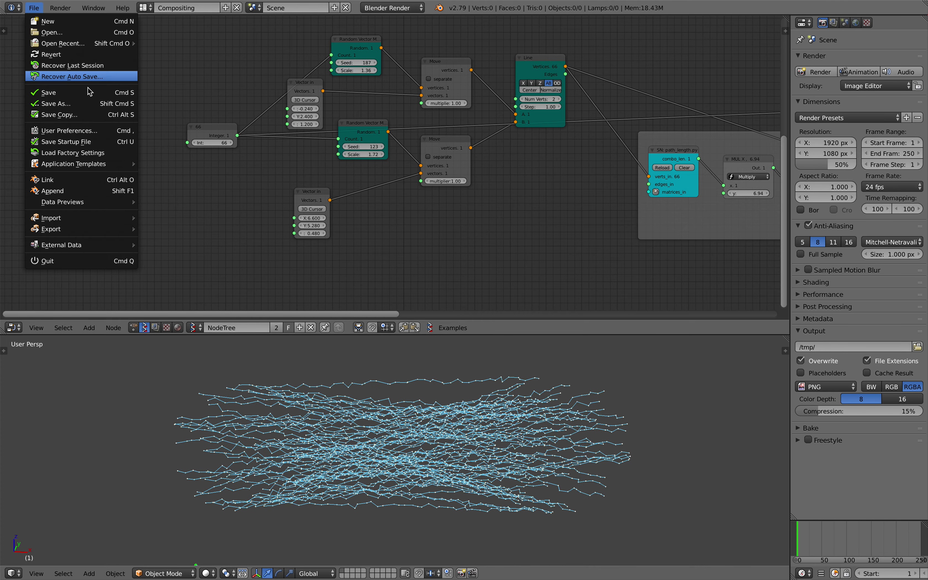
click(54, 99)
click(853, 49)
click(870, 38)
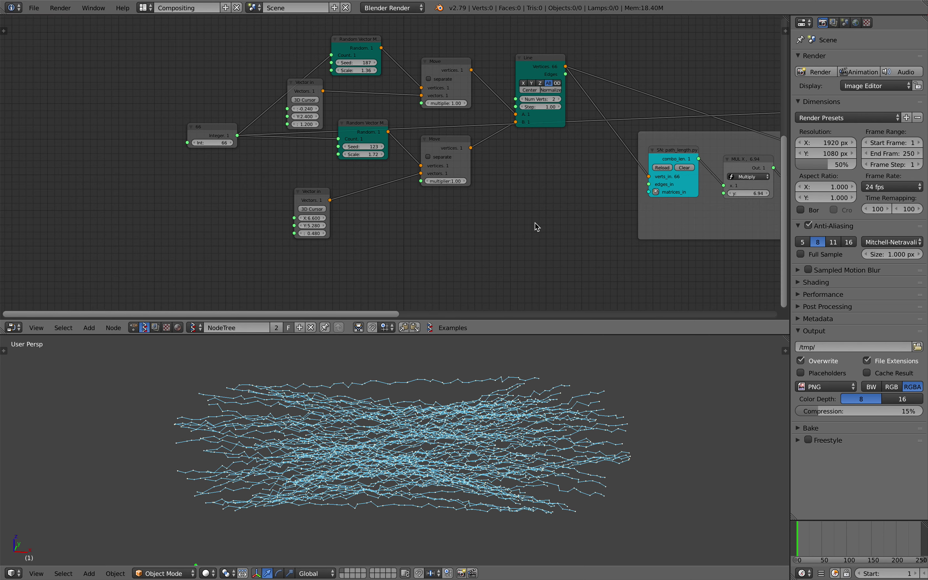
Try out a wavy freehand stroke in the empty space beside the lines in the 3D view.
middle_drag(480, 386, 301, 445)
middle_drag(386, 422, 306, 441)
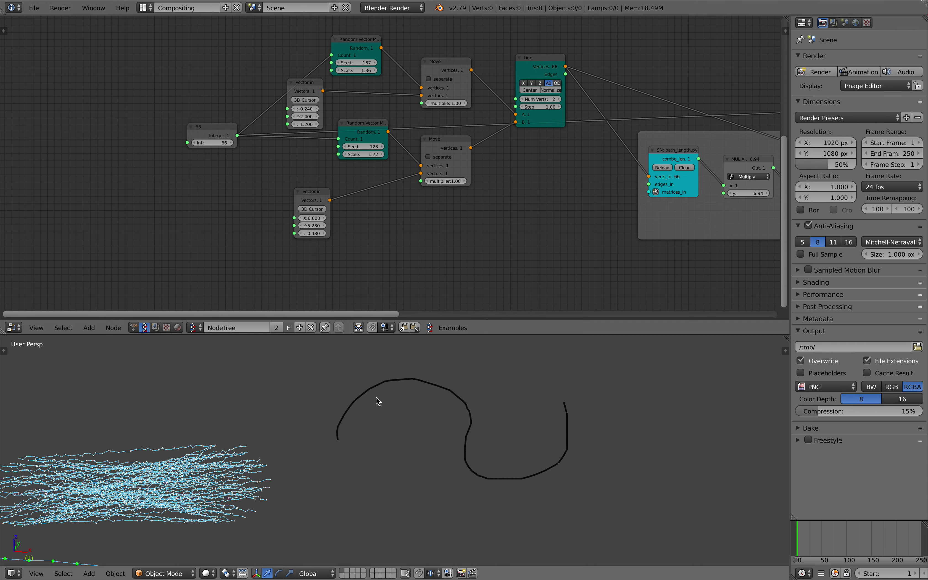
middle_drag(529, 442, 496, 415)
key(ctrl+s)
middle_drag(352, 446, 523, 421)
key(ctrl+s)
Rename the node tree to LightningSushi.
click(269, 327)
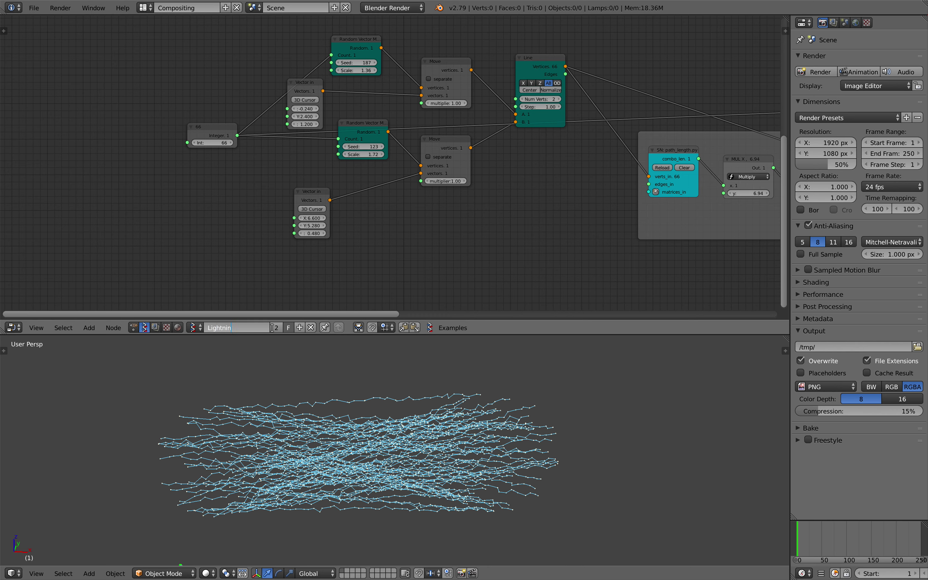
key(Return)
Set the line-count integer to 32 and scrub the timeline to frame 4 to update the lines.
drag(212, 143, 199, 142)
middle_drag(243, 183, 192, 194)
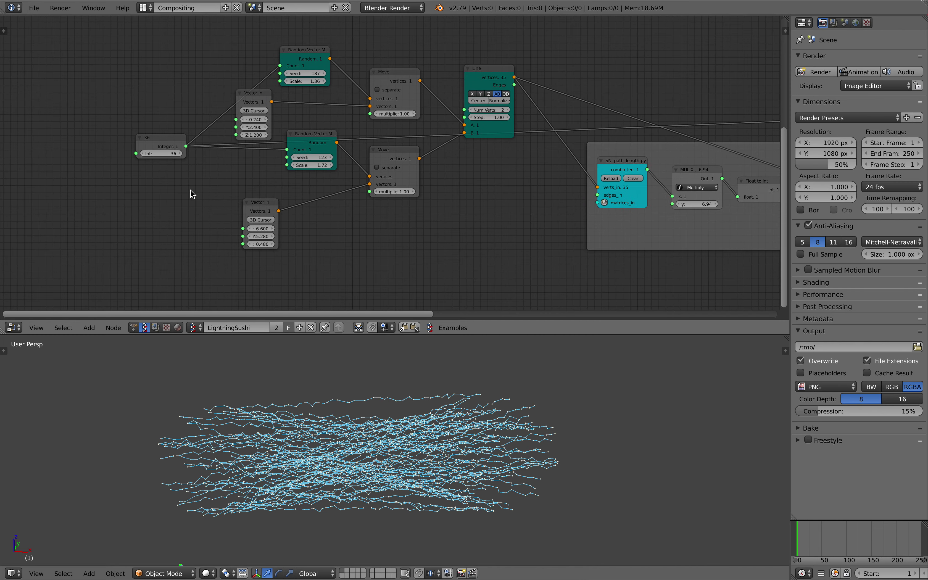
drag(161, 153, 168, 154)
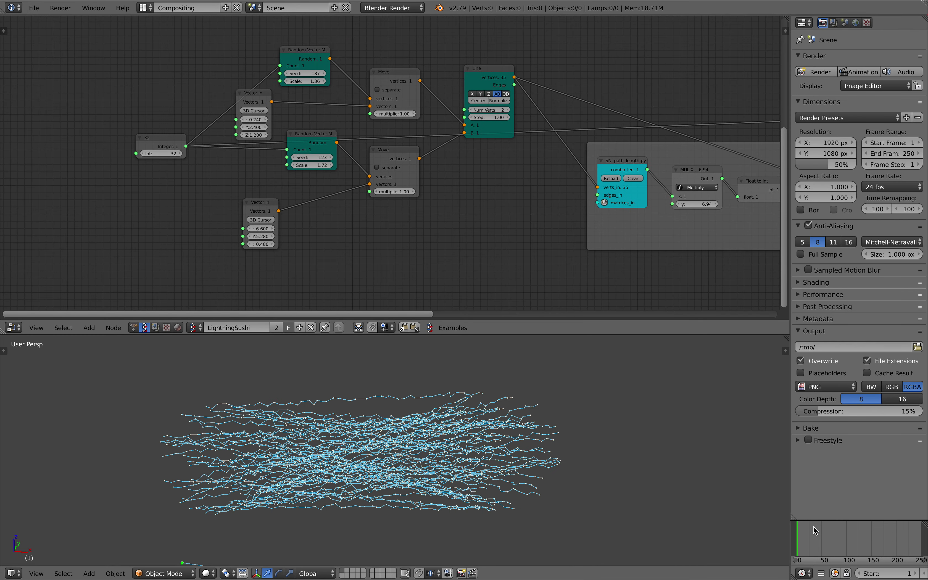
drag(803, 531, 798, 531)
scroll(550, 199, down, 2)
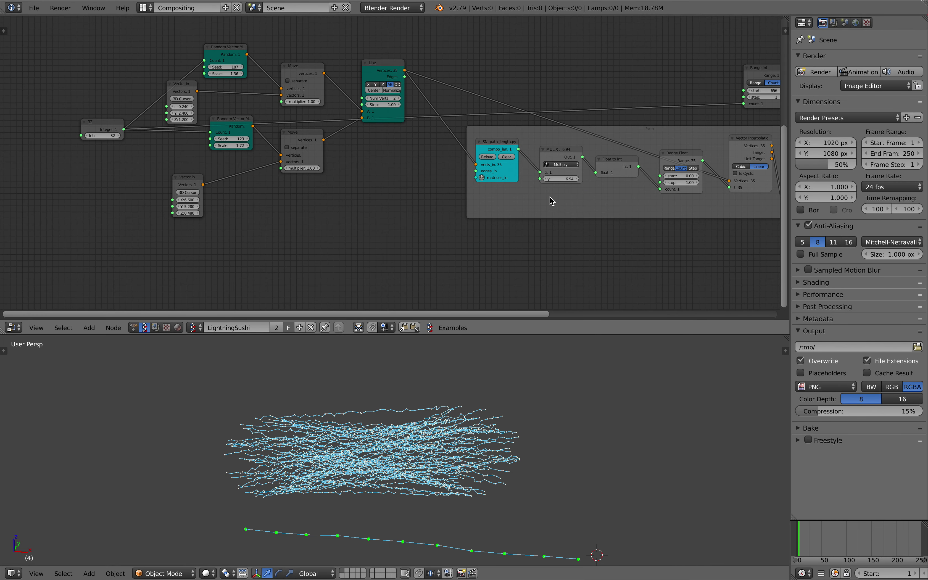
Set the path-length multiplier to 7.84, the line-count integer to 68 and the Range Int start to 714.
middle_drag(679, 126, 578, 141)
mouse_move(664, 106)
mouse_down()
mouse_move(679, 106)
mouse_move(649, 107)
mouse_up()
middle_drag(610, 103, 657, 119)
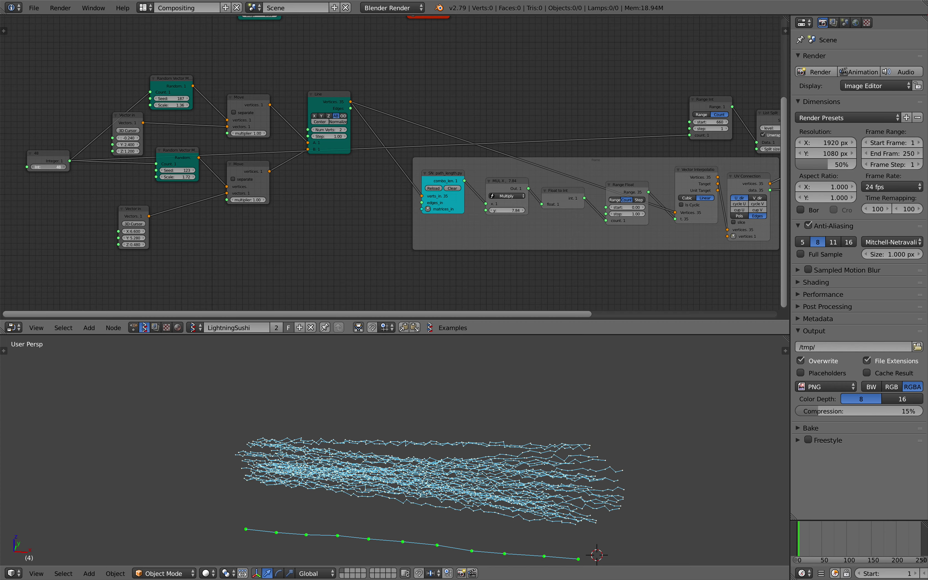
drag(709, 122, 717, 122)
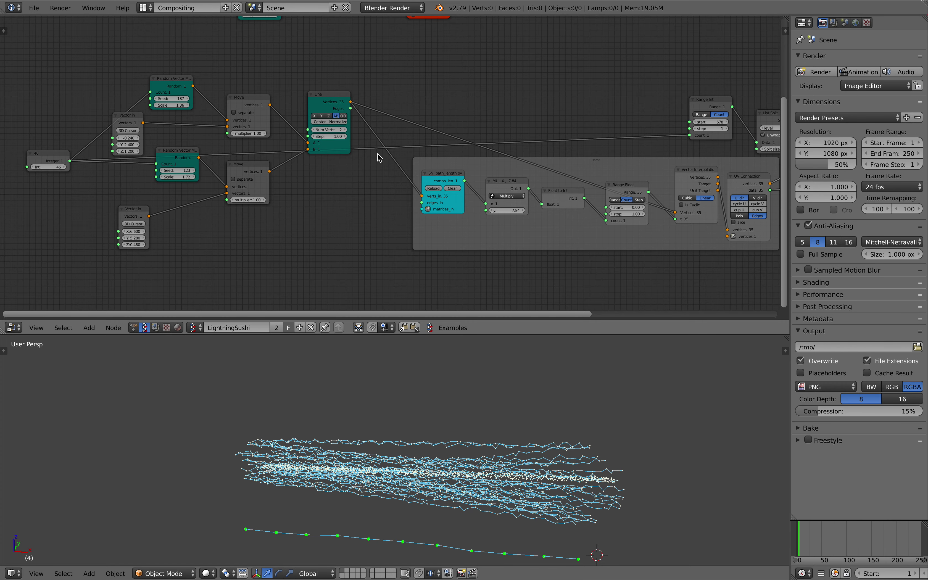
drag(710, 122, 723, 122)
Reposition the Range Int and List Split nodes with more space between them above the subdivision frame.
middle_drag(724, 122, 602, 117)
scroll(463, 503, up, 2)
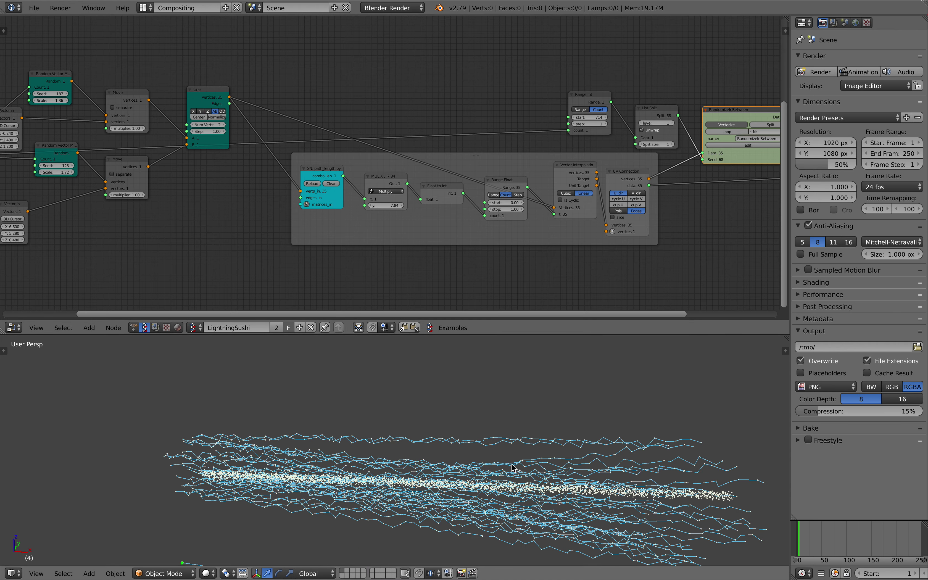
drag(593, 112, 529, 104)
drag(647, 111, 615, 93)
scroll(567, 112, up, 1)
click(550, 83)
middle_drag(550, 84, 414, 77)
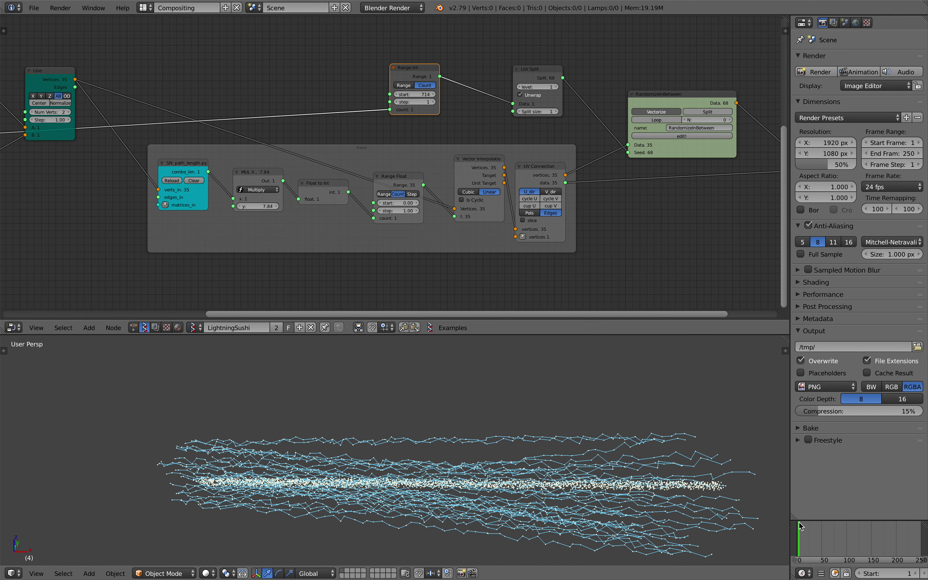
Set the line-count integer to 46 and move the timeline to frame 16.
click(815, 537)
middle_drag(115, 161, 273, 168)
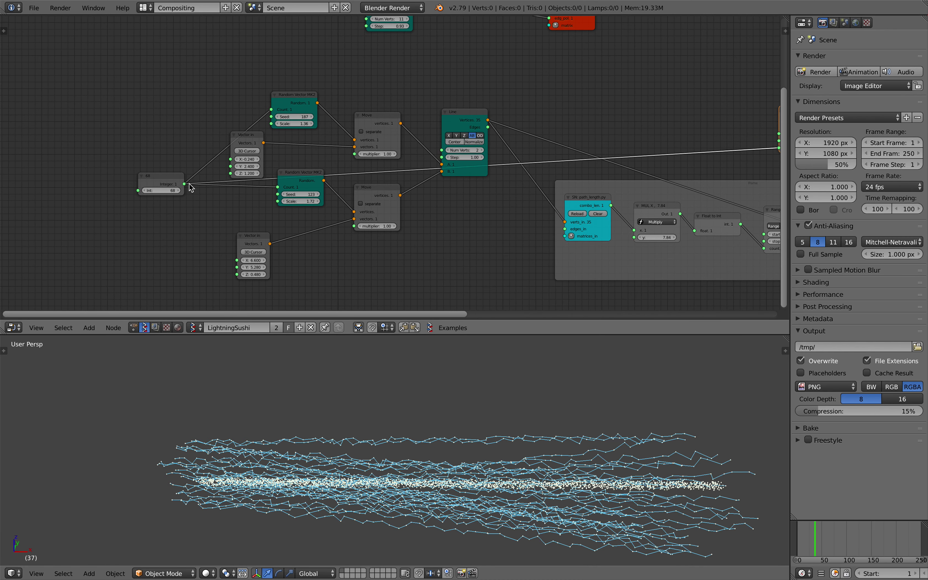
middle_drag(213, 192, 153, 179)
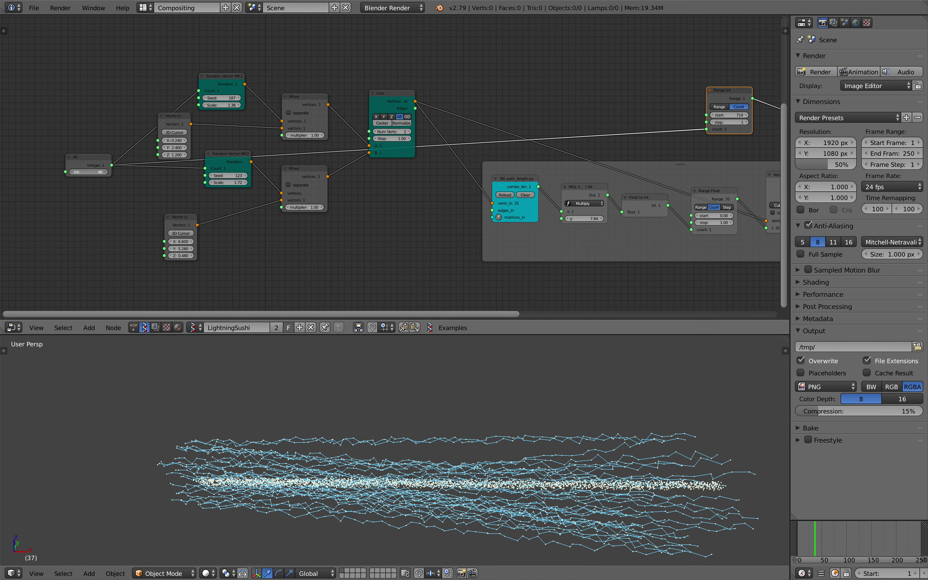
key(Return)
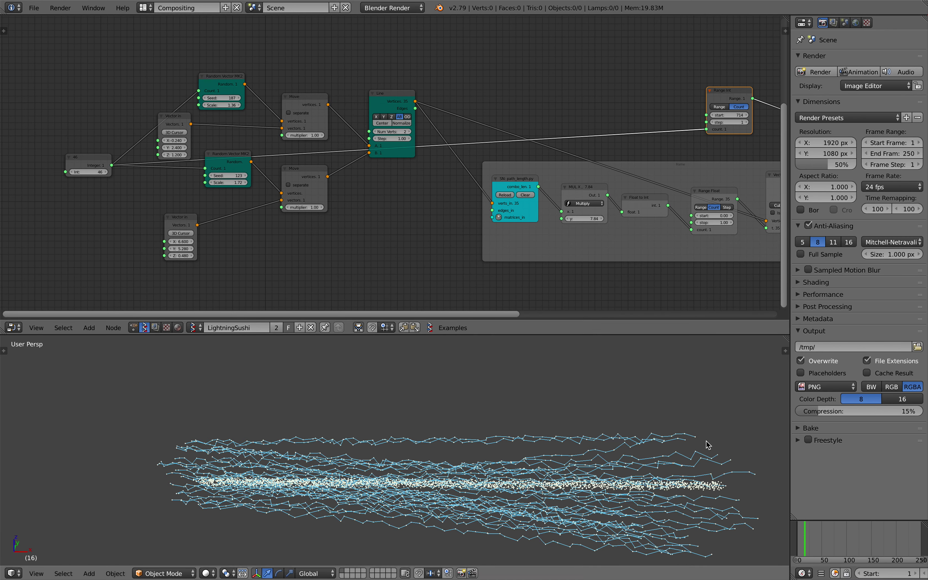
Set the Range Int start to 754.
middle_drag(422, 192, 353, 199)
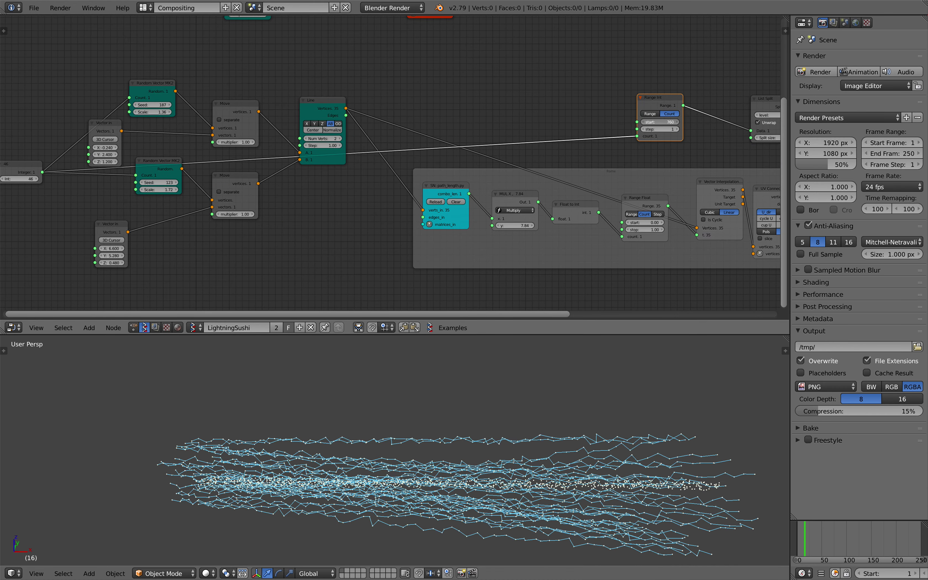
scroll(459, 159, up, 1)
middle_drag(456, 166, 376, 188)
Set the line-count integer to 70 and change the Random Vector seeds to 317 for the upper node and 231 for the lower one.
middle_drag(77, 201, 230, 192)
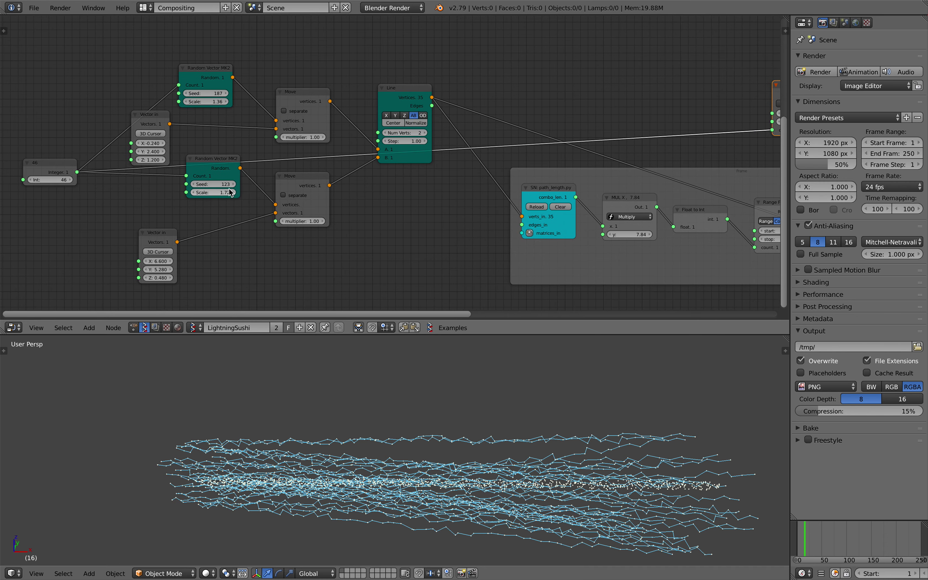
mouse_move(213, 188)
mouse_down()
mouse_move(276, 188)
mouse_move(217, 200)
mouse_move(215, 187)
mouse_up()
mouse_move(207, 94)
mouse_down()
mouse_move(249, 94)
mouse_move(215, 94)
mouse_up()
middle_drag(80, 177, 138, 171)
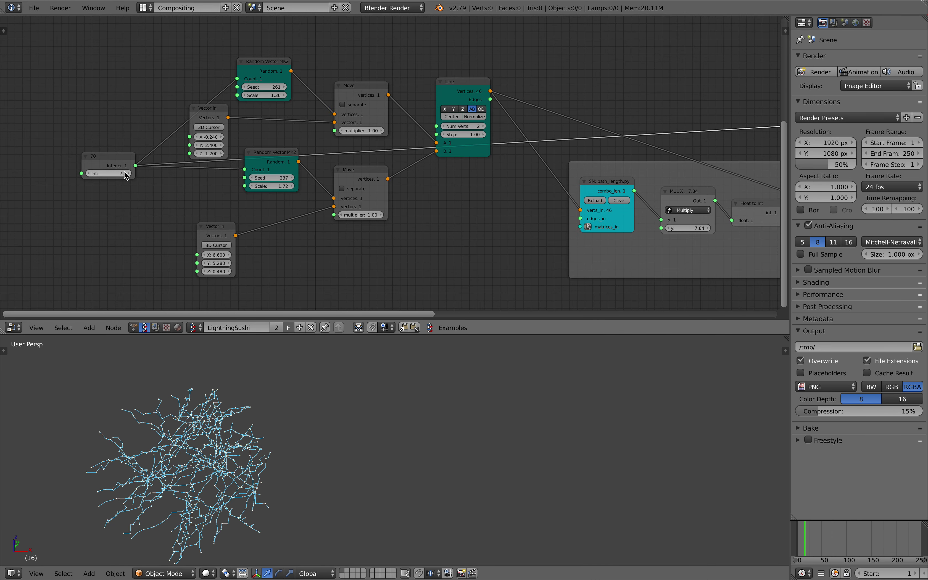
drag(269, 89, 292, 89)
mouse_move(280, 177)
mouse_down()
mouse_move(242, 177)
mouse_move(264, 177)
mouse_up()
mouse_move(459, 119)
mouse_down()
mouse_move(448, 127)
mouse_move(455, 120)
mouse_up()
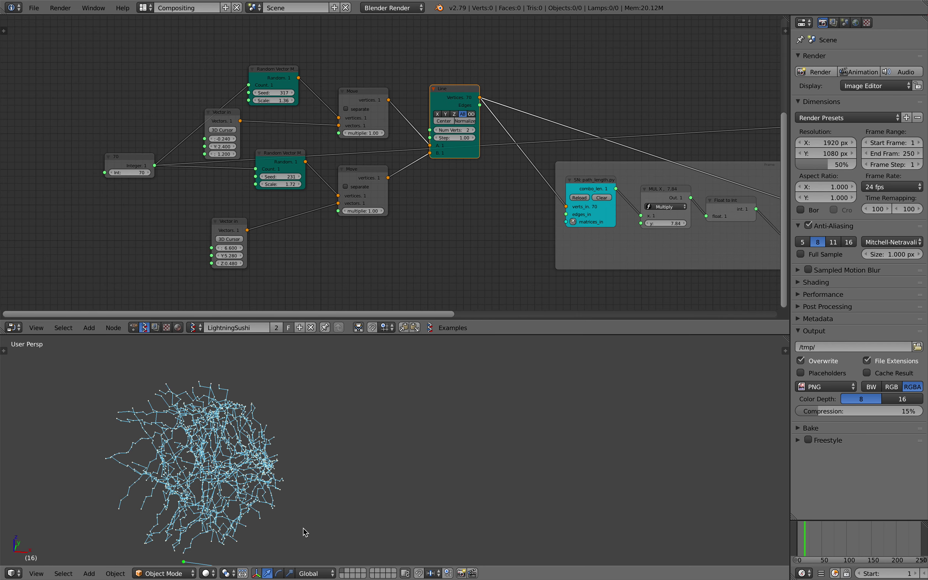
Change the Viewer Draw node's edge colour to yellow-green and save over the blend file.
ctrl+scroll(328, 242, right, 15)
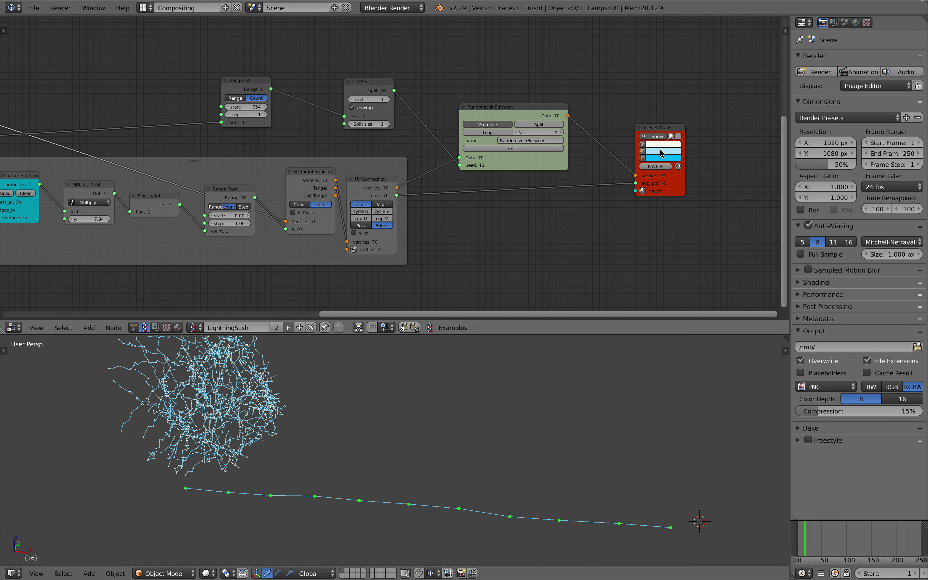
click(660, 153)
drag(680, 69, 671, 76)
ctrl+scroll(486, 100, left, 1)
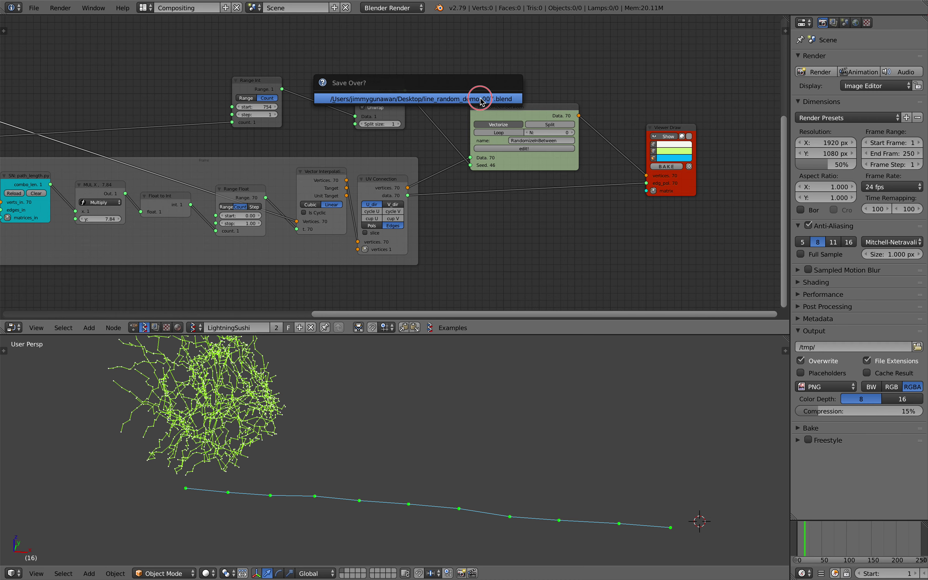
Tidy the layout by slightly moving the RandomizeInBetween, List Split and Range Int nodes.
drag(520, 143, 524, 137)
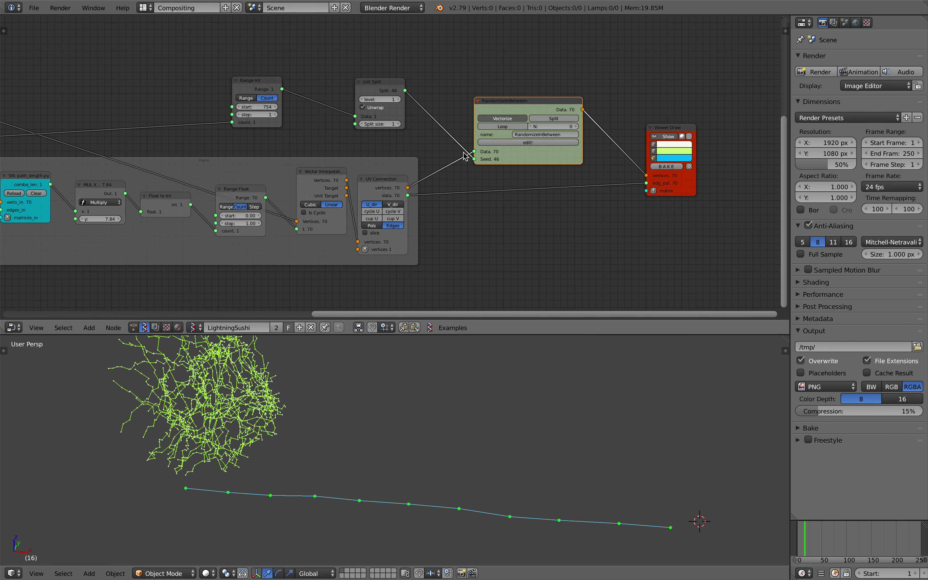
drag(381, 92, 372, 91)
drag(238, 126, 232, 125)
scroll(250, 137, down, 3)
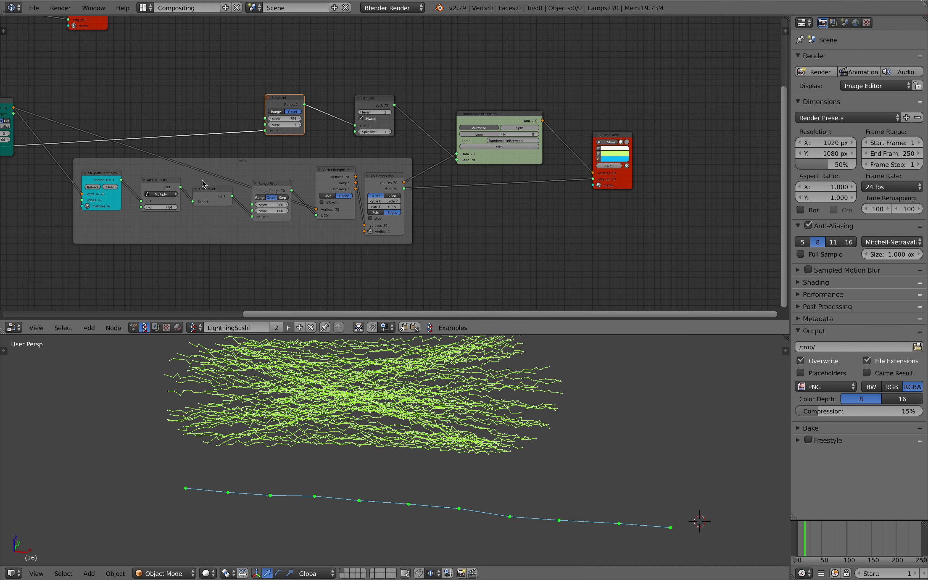
Move the timeline to frame 24 and shift the subdivision frame slightly down in the node tree.
ctrl+scroll(394, 176, left, 5)
click(815, 541)
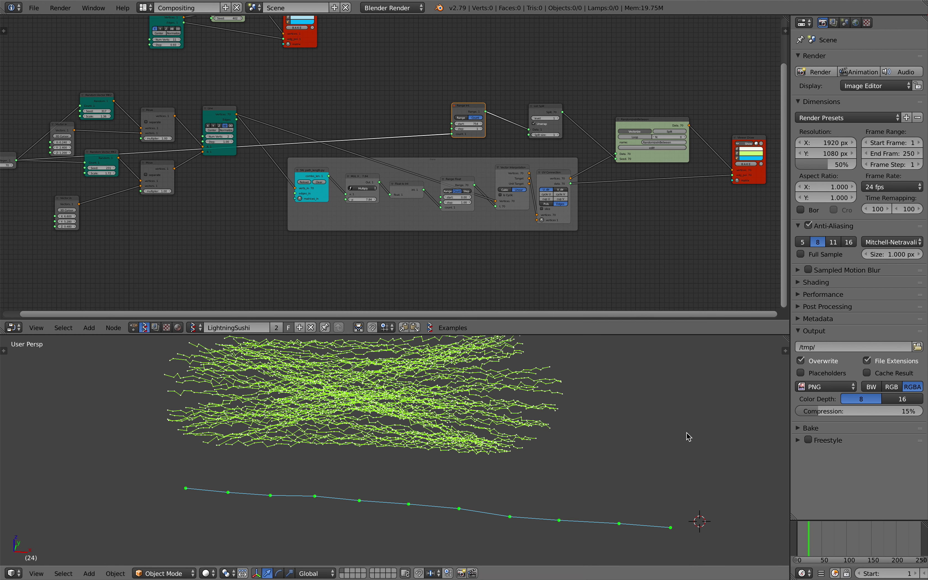
middle_drag(113, 41, 132, 60)
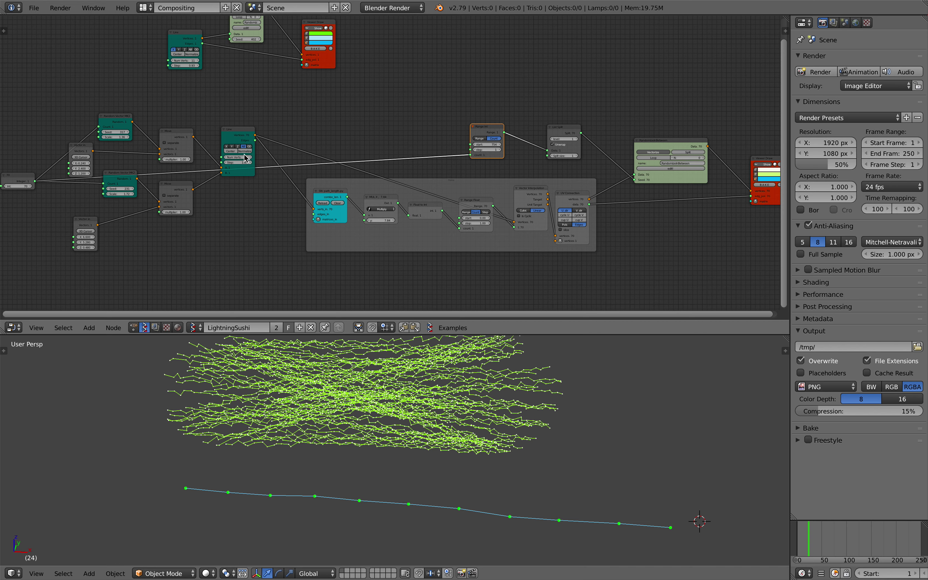
scroll(314, 276, up, 1)
drag(451, 188, 451, 196)
scroll(304, 249, up, 1)
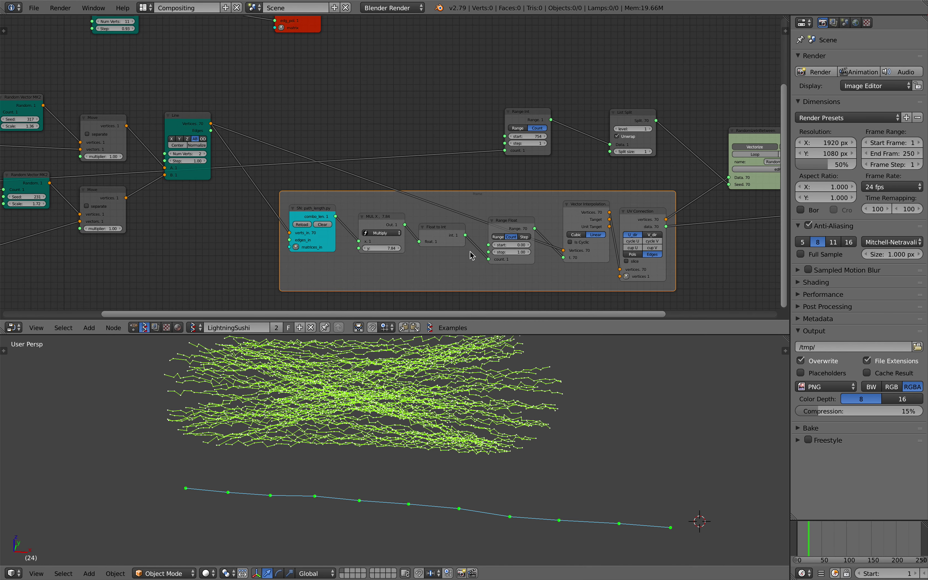
shift+middle_drag(681, 214, 516, 210)
scroll(515, 210, up, 1)
click(592, 151)
key(alt+g)
click(579, 144)
middle_drag(24, 204, 133, 203)
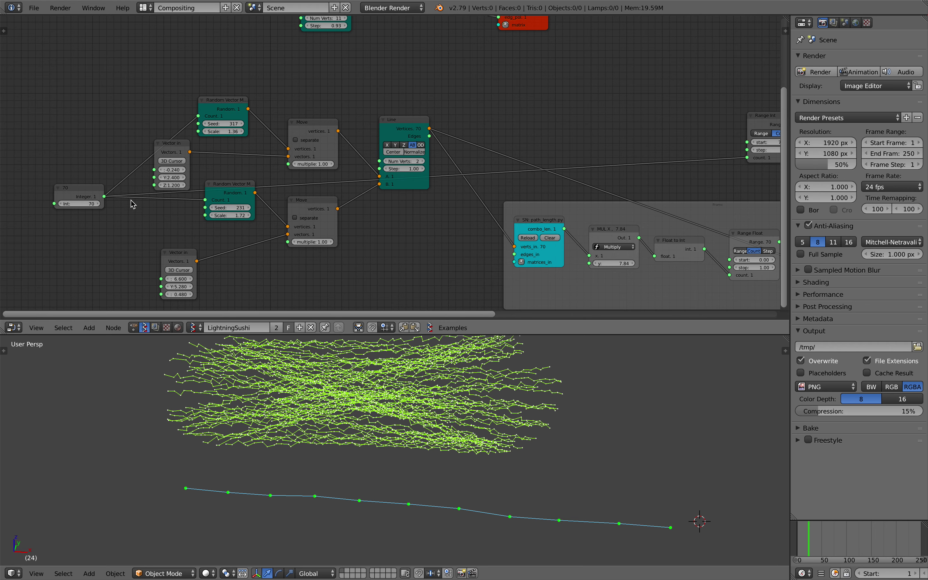
Set the integer node that controls the number of lines to 25.
click(87, 205)
text(25)
key(Return)
ctrl+scroll(366, 180, down, 10)
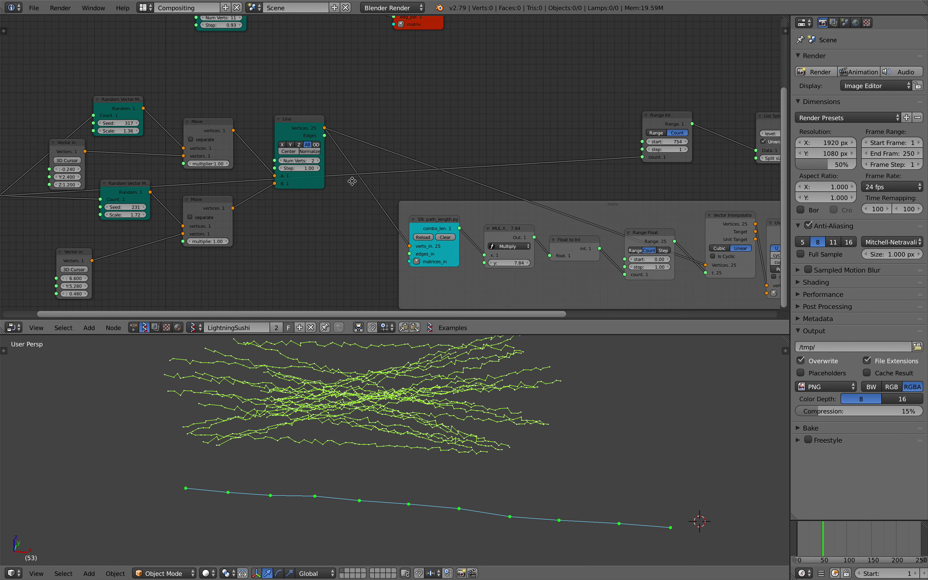
Set the Range Int node's start value to 750 and save over the blend file.
middle_drag(486, 184, 400, 163)
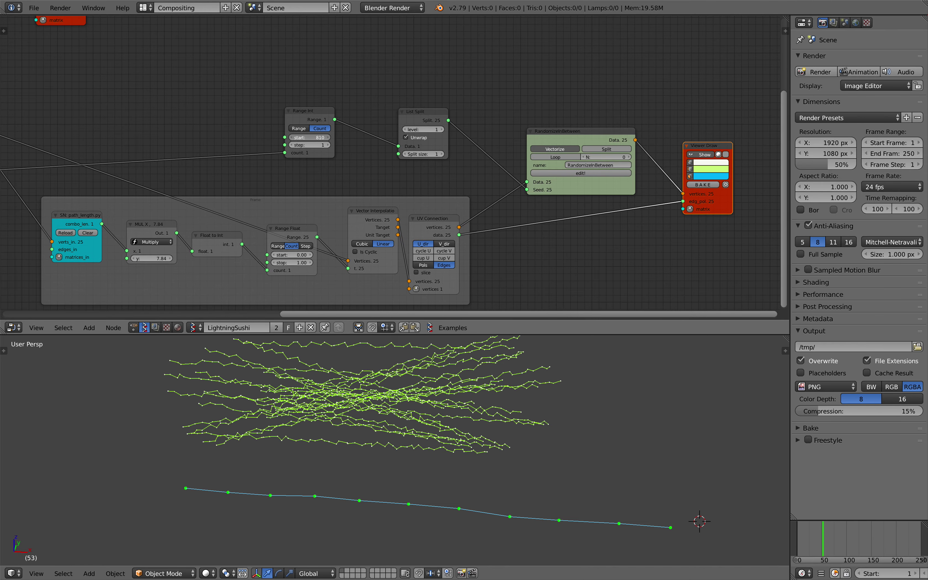
key(Home)
key(ctrl+s)
click(370, 187)
Move the Viewer Draw, RandomizeInBetween and Line nodes of the upper single-line example slightly up and save over the blend file.
scroll(307, 127, up, 2)
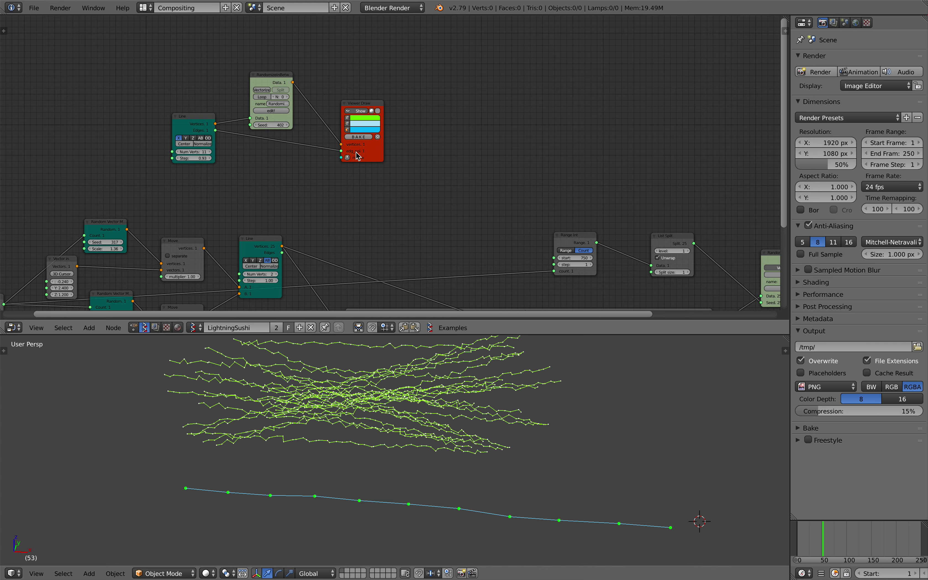
drag(368, 101, 379, 83)
drag(268, 80, 282, 60)
drag(199, 116, 215, 110)
middle_drag(258, 151, 310, 171)
scroll(311, 172, up, 2)
drag(316, 85, 322, 66)
scroll(476, 269, down, 2)
middle_drag(476, 269, 617, 115)
key(ctrl+s)
click(455, 144)
Set the lower Random Vector node's seed to 283 and the upper Vector In node's X to 6.000.
scroll(310, 224, up, 1)
drag(302, 196, 334, 197)
middle_drag(244, 166, 241, 163)
drag(239, 155, 276, 155)
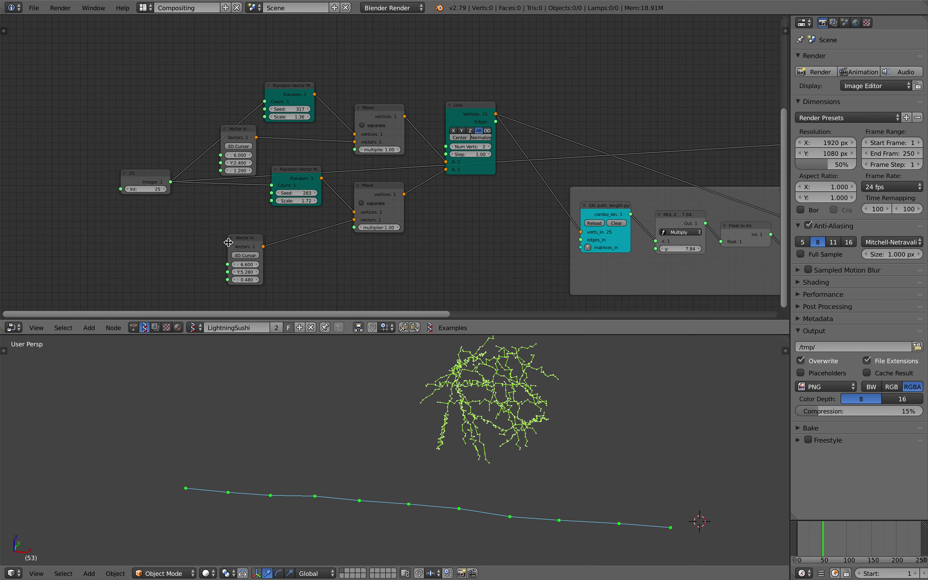
Change the Range Int node's start value to 1142 to vary the seeds of the lines.
ctrl+scroll(229, 243, right, 15)
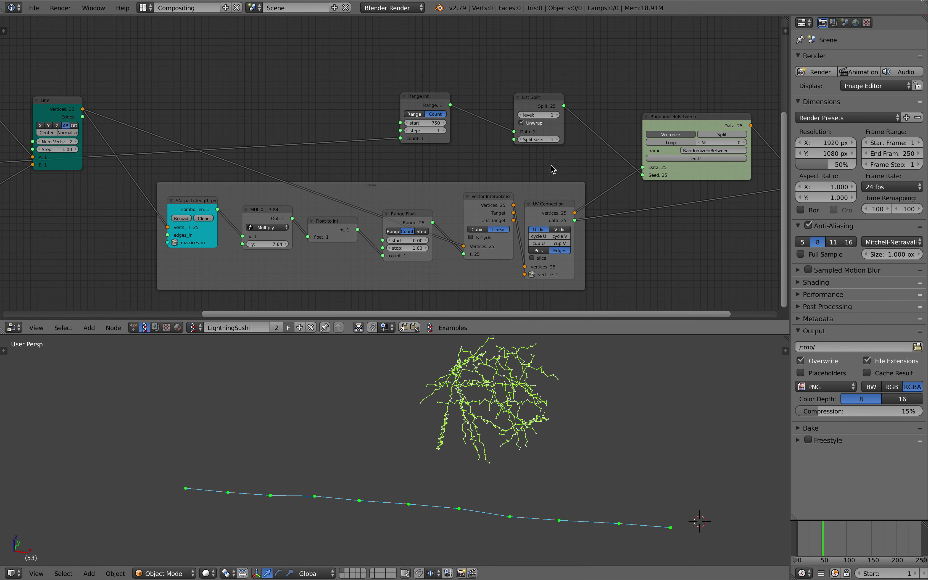
middle_drag(491, 127, 399, 117)
drag(332, 112, 298, 95)
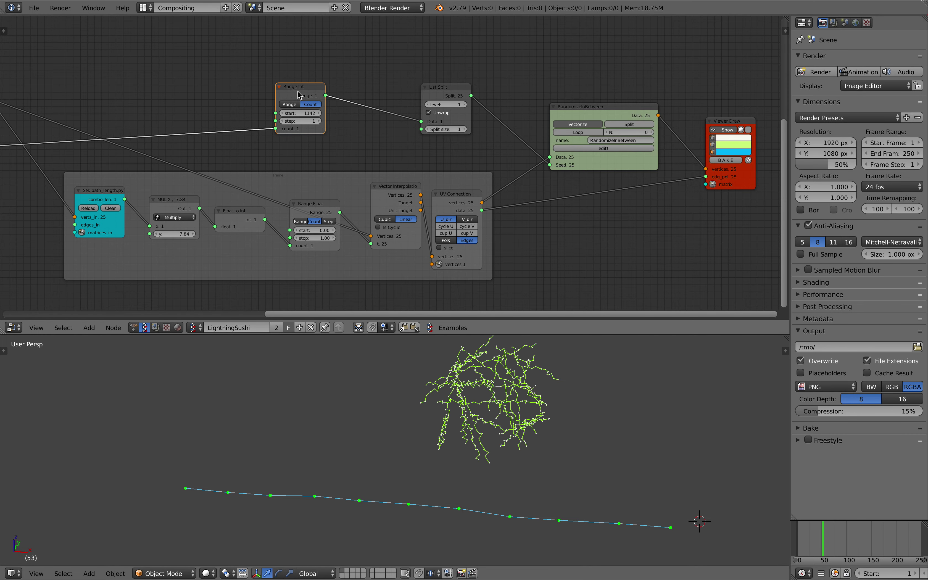
scroll(404, 219, down, 3)
middle_drag(215, 248, 357, 271)
middle_drag(370, 378, 390, 402)
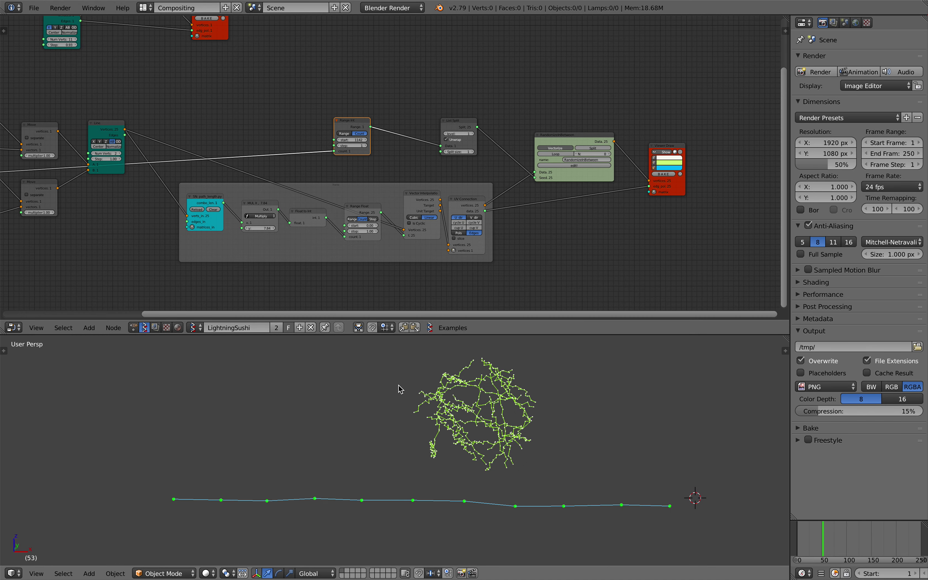
Change the vertex colour of the lower Viewer Draw node to pale lavender.
middle_drag(552, 108, 425, 106)
scroll(426, 106, up, 1)
click(563, 162)
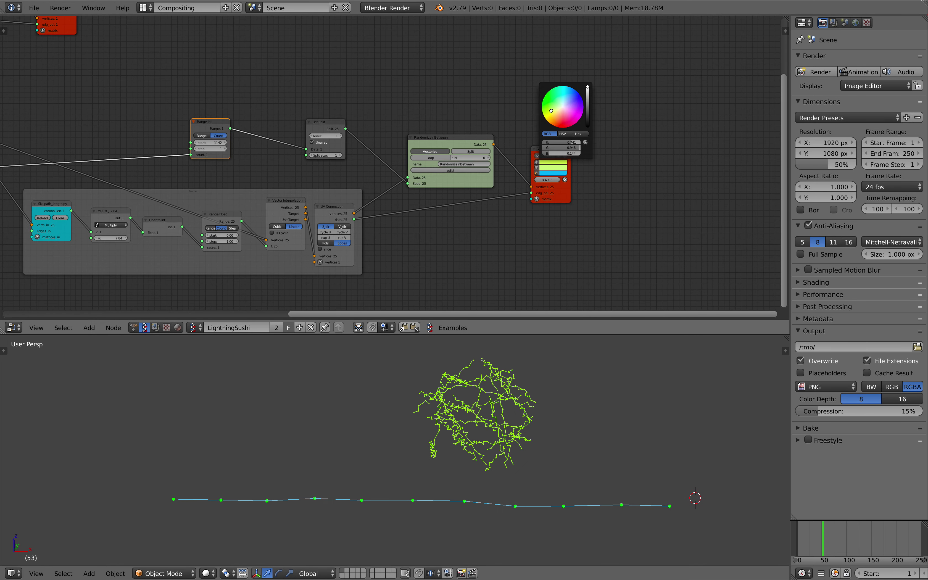
drag(550, 115, 561, 110)
Rearrange the upper single-line example, moving Viewer Draw up and right, RandomizeInBetween slightly right and Line slightly down.
ctrl+scroll(470, 95, left, 5)
scroll(311, 120, down, 1)
drag(406, 101, 421, 89)
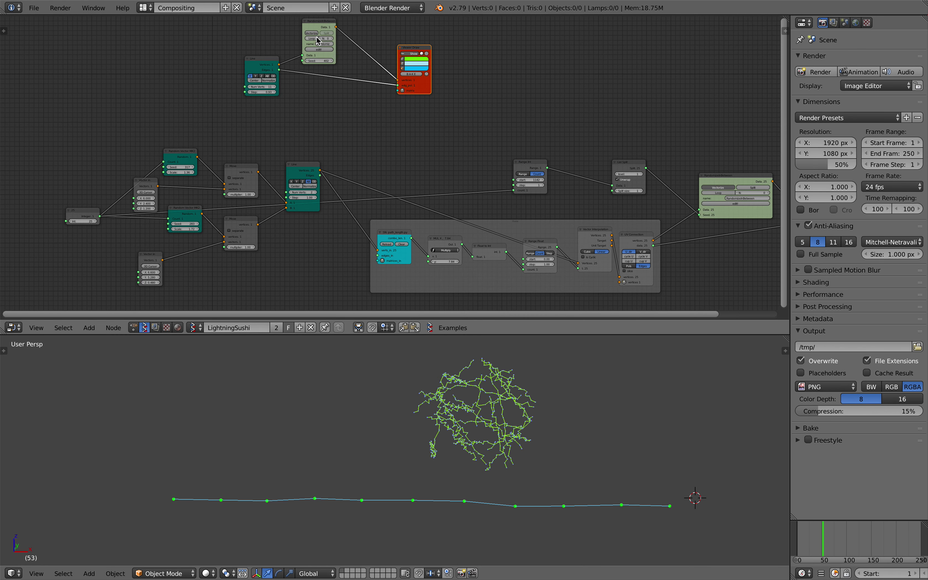
drag(312, 40, 324, 44)
drag(269, 64, 268, 71)
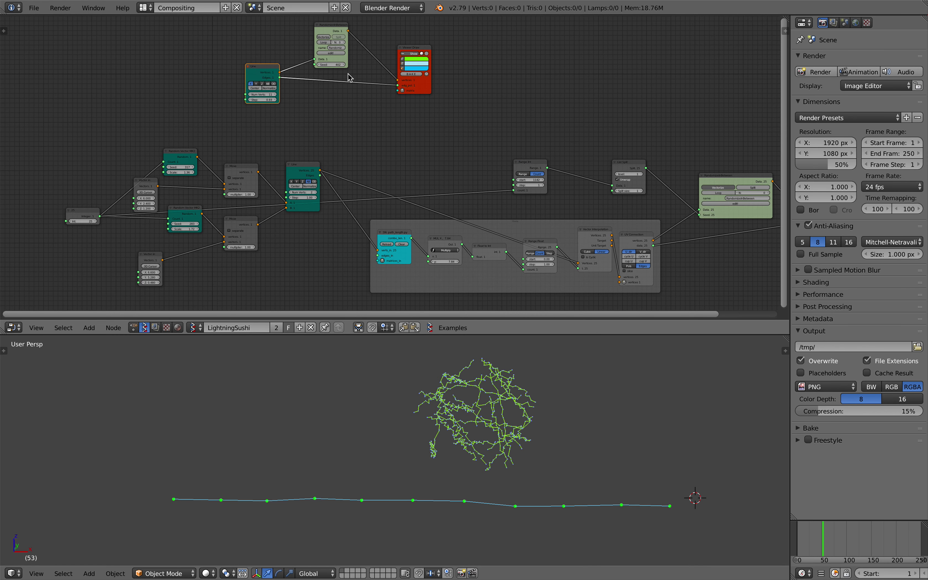
Change the vertex colour of the lower Viewer Draw node to light pink.
scroll(466, 425, up, 4)
middle_drag(714, 210, 368, 212)
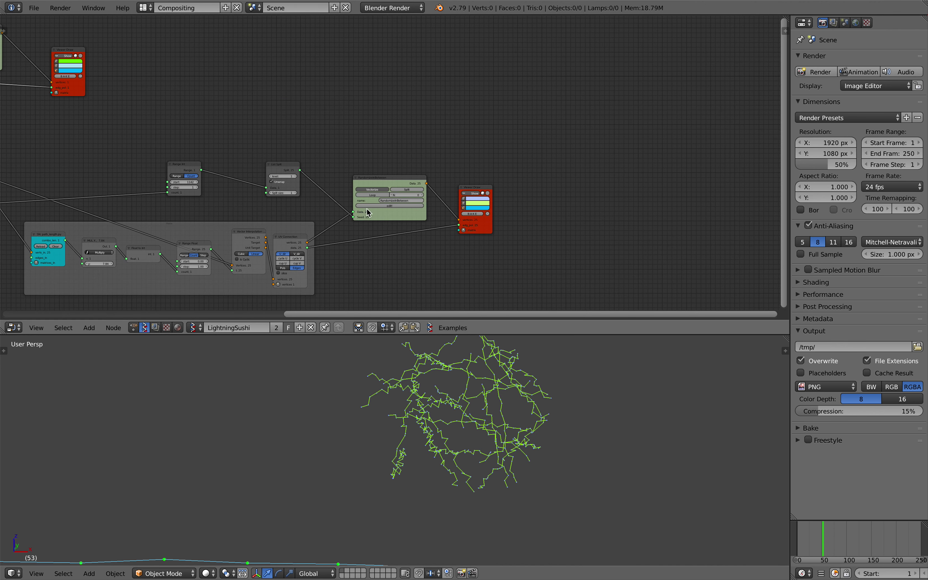
scroll(368, 212, up, 1)
click(506, 208)
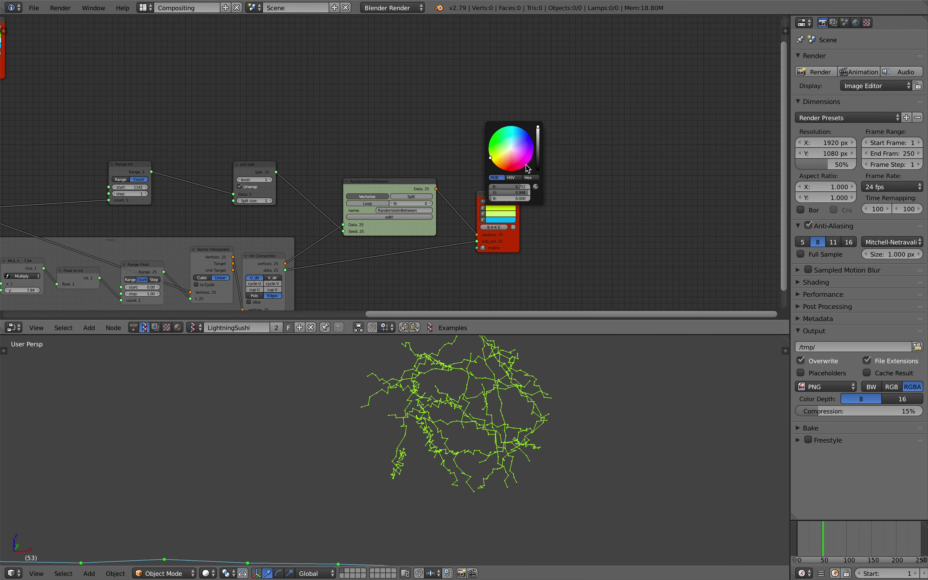
key(Escape)
click(503, 209)
Set the lower Viewer Draw node's vertex size to 10 in its node properties.
scroll(457, 175, up, 1)
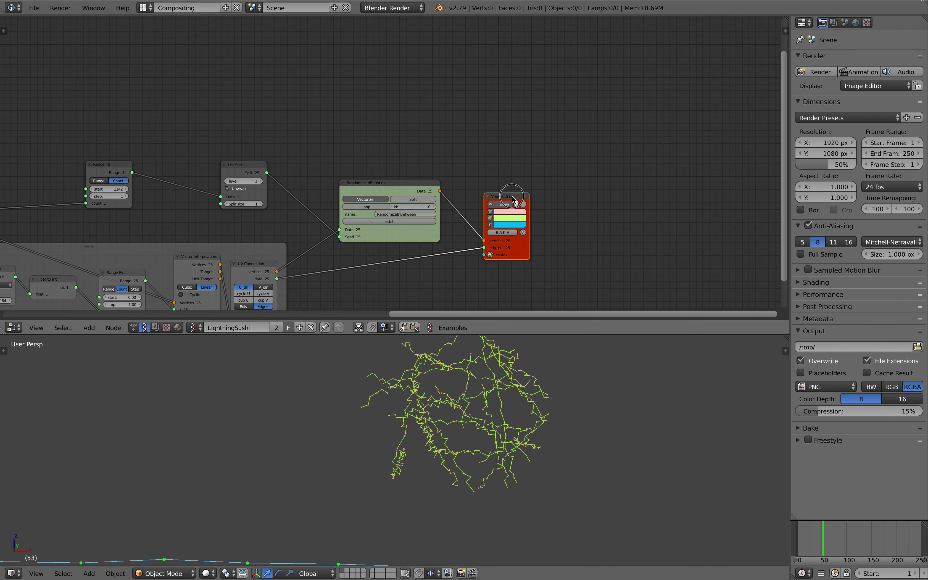
key(n)
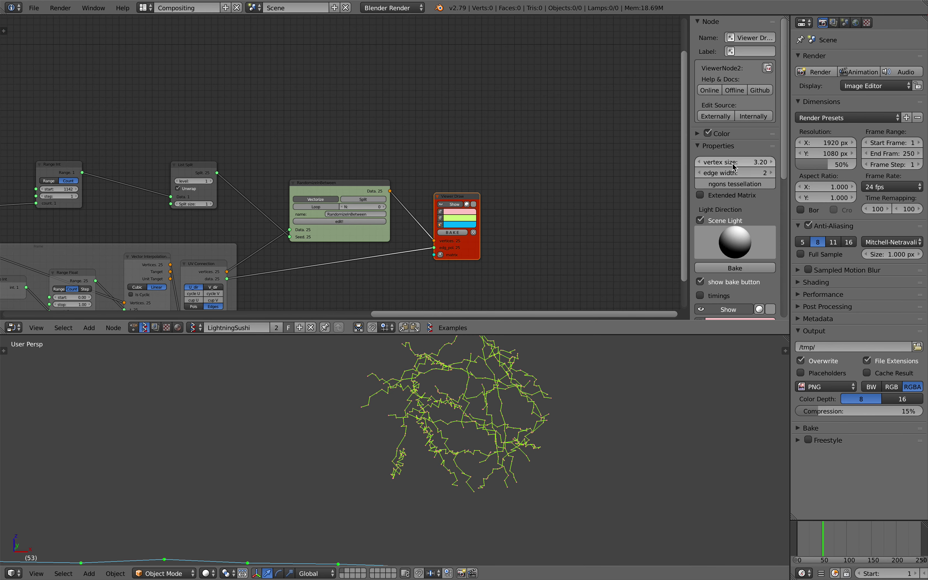
text(10)
key(Return)
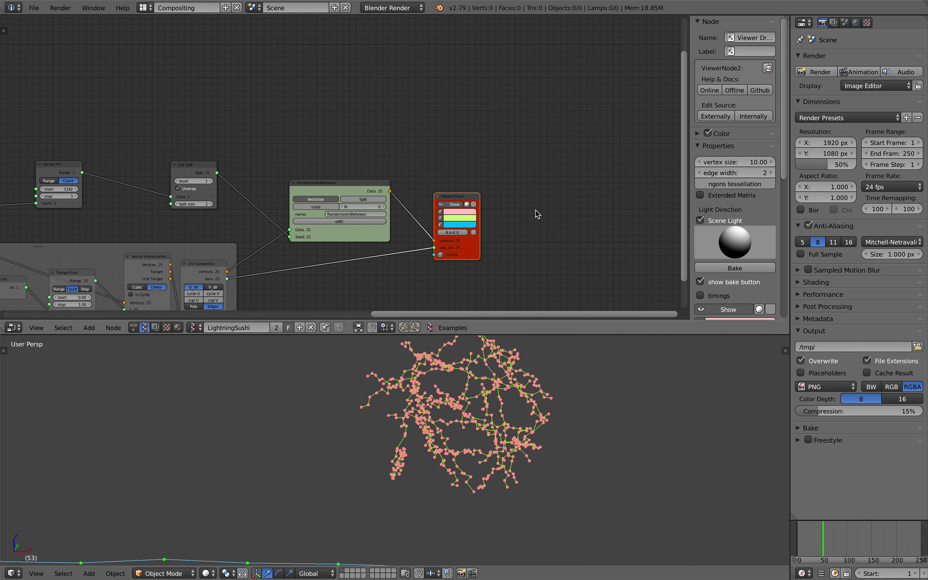
Set the lower Viewer Draw node's vertex colour to bright red and its edge colour to near white.
click(469, 215)
click(468, 146)
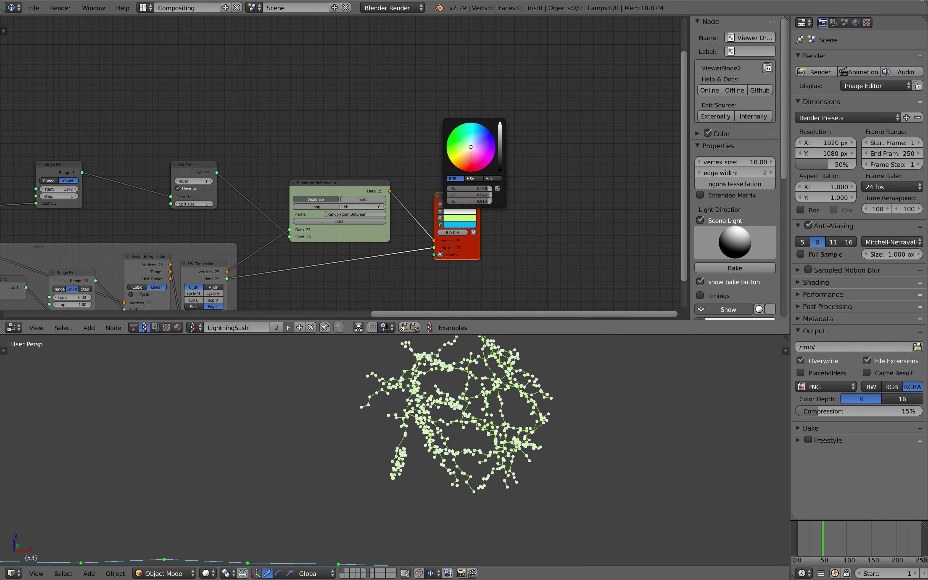
drag(496, 138, 471, 171)
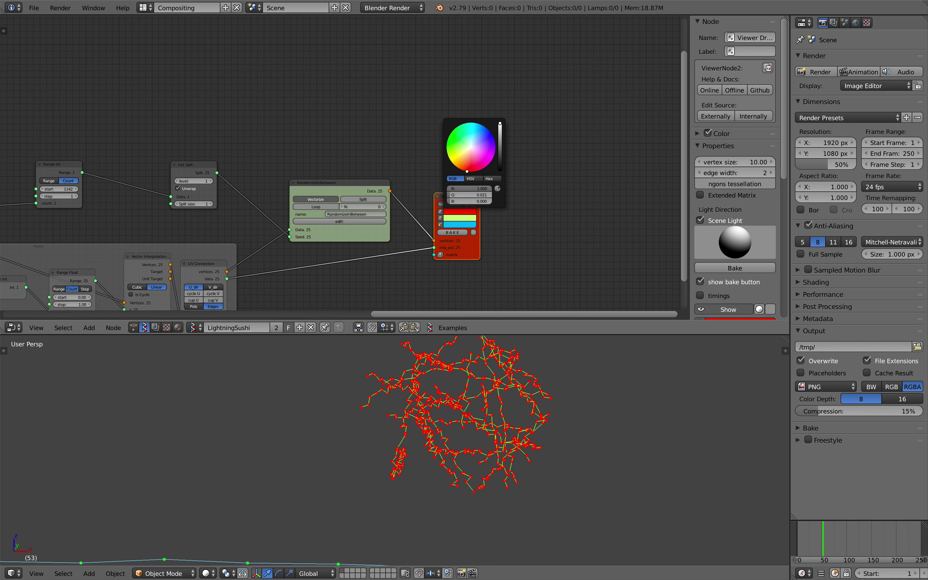
click(460, 218)
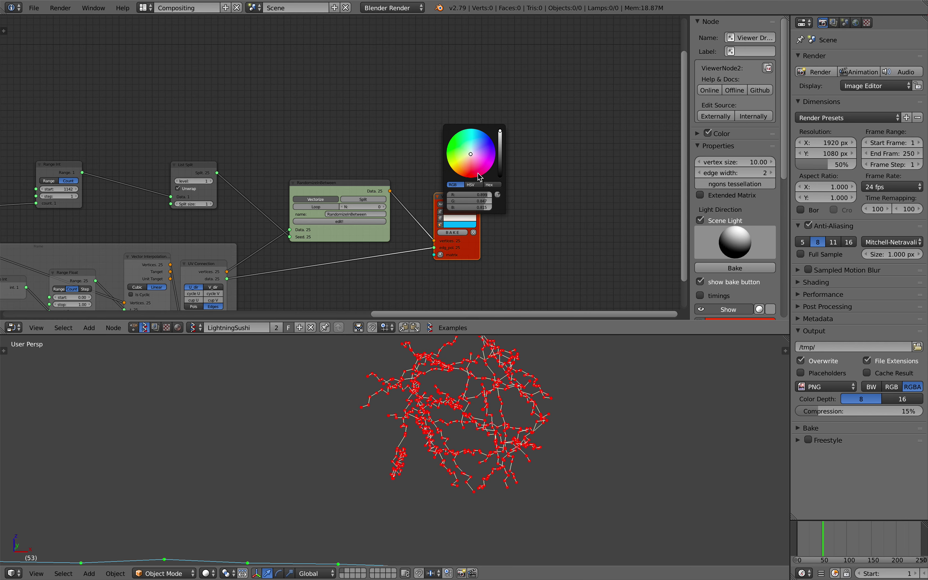
Set the Random Vector seeds to 591 for the upper node and 485 for the lower one, and the line count to 69.
scroll(375, 140, down, 3)
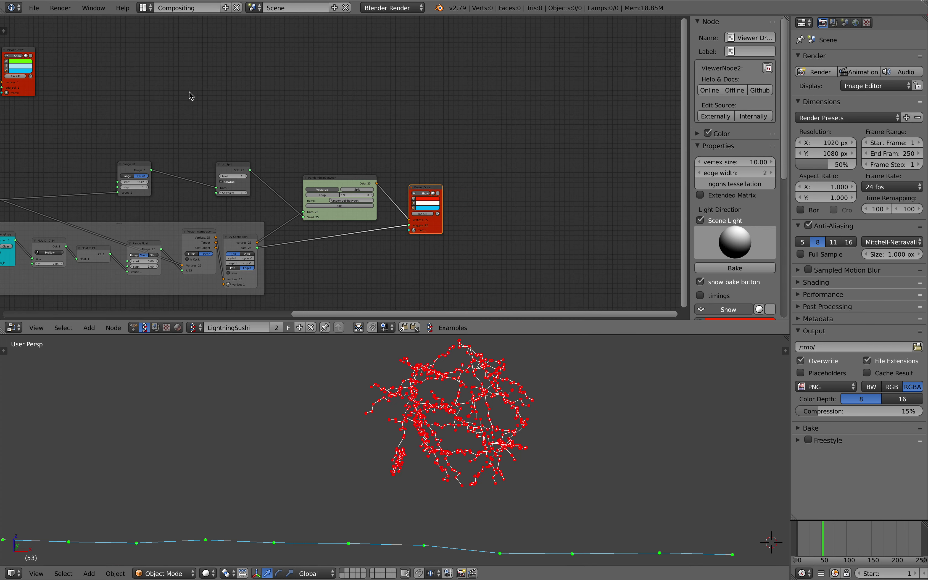
scroll(471, 130, down, 3)
scroll(472, 131, up, 3)
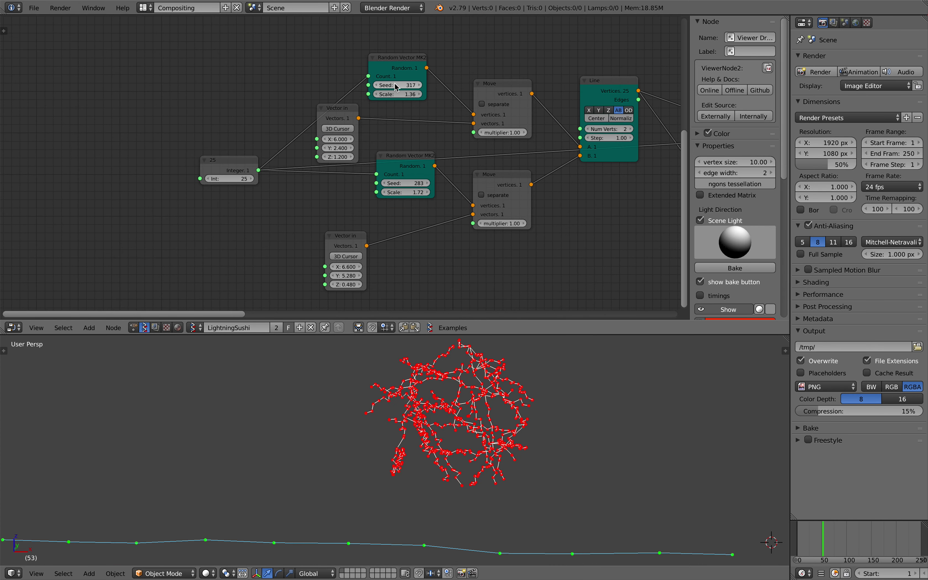
drag(398, 84, 277, 178)
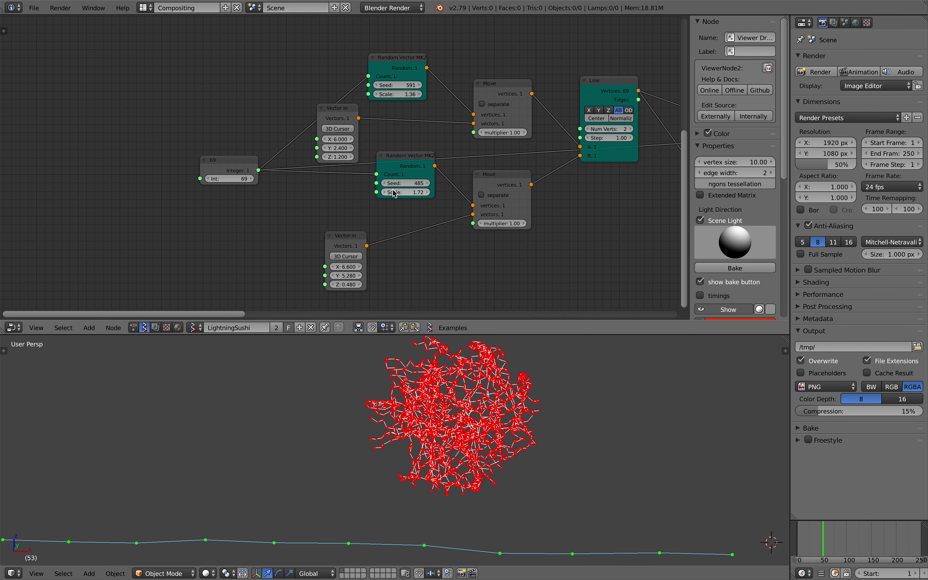
Increase the lower Random Vector node's scale to 3.04.
drag(406, 192, 427, 192)
middle_drag(537, 399, 503, 385)
scroll(451, 290, down, 2)
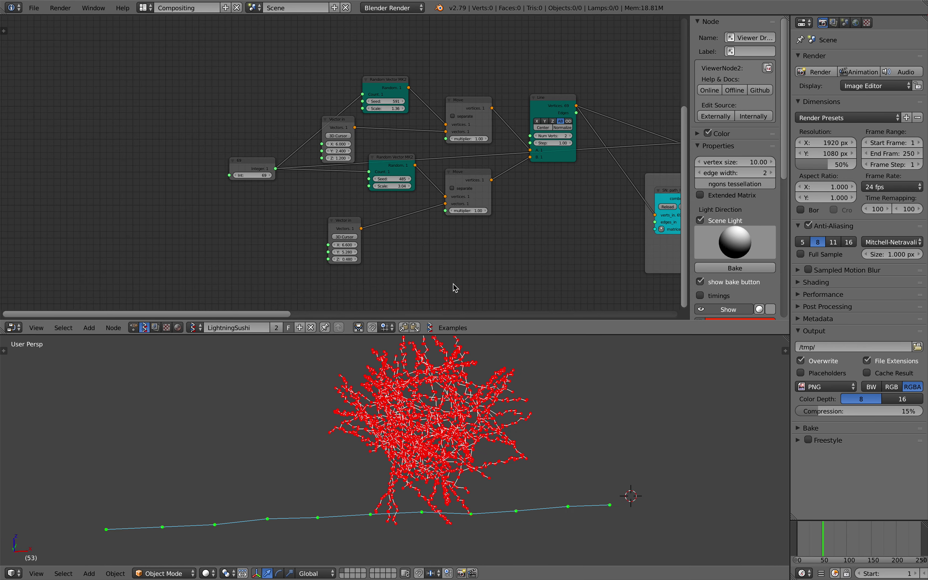
Hide the node editor's properties sidebar.
middle_drag(452, 290, 375, 258)
scroll(347, 228, down, 3)
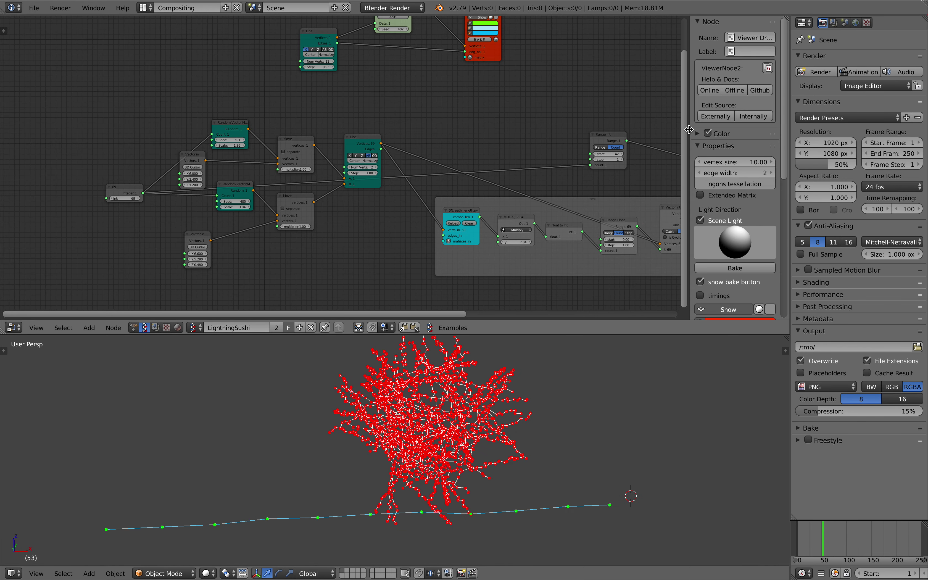
drag(689, 129, 782, 130)
middle_drag(665, 128, 537, 140)
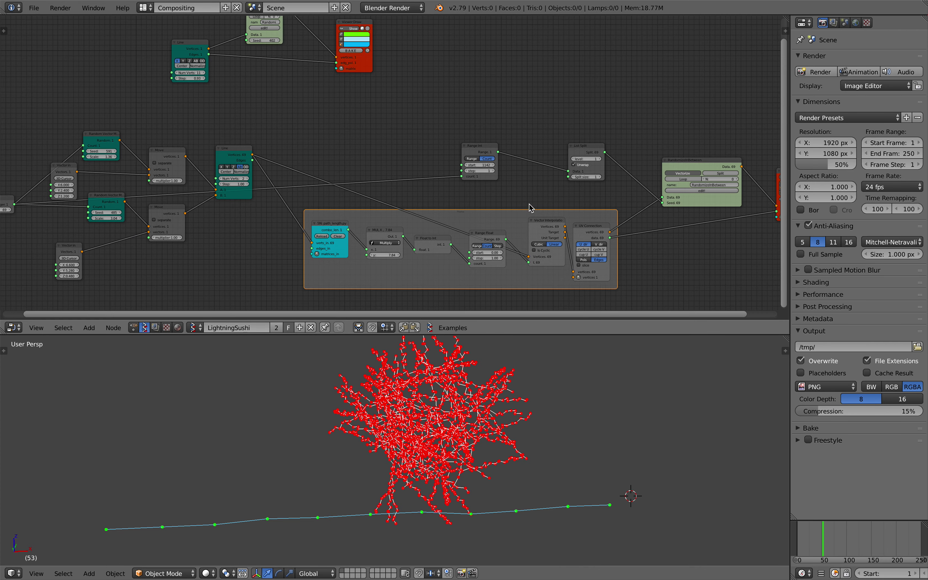
Move the lower RandomizeInBetween and Viewer Draw nodes slightly up.
ctrl+scroll(548, 184, right, 4)
drag(596, 151, 597, 139)
ctrl+scroll(414, 155, left, 5)
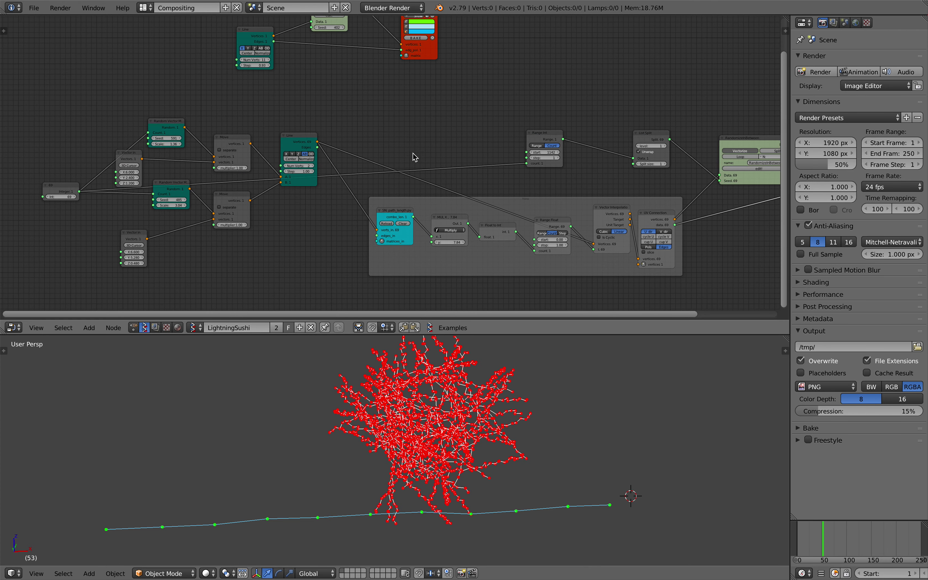
Bring the whole node tree into view and switch from Blender to the macOS desktop.
middle_drag(414, 155, 341, 152)
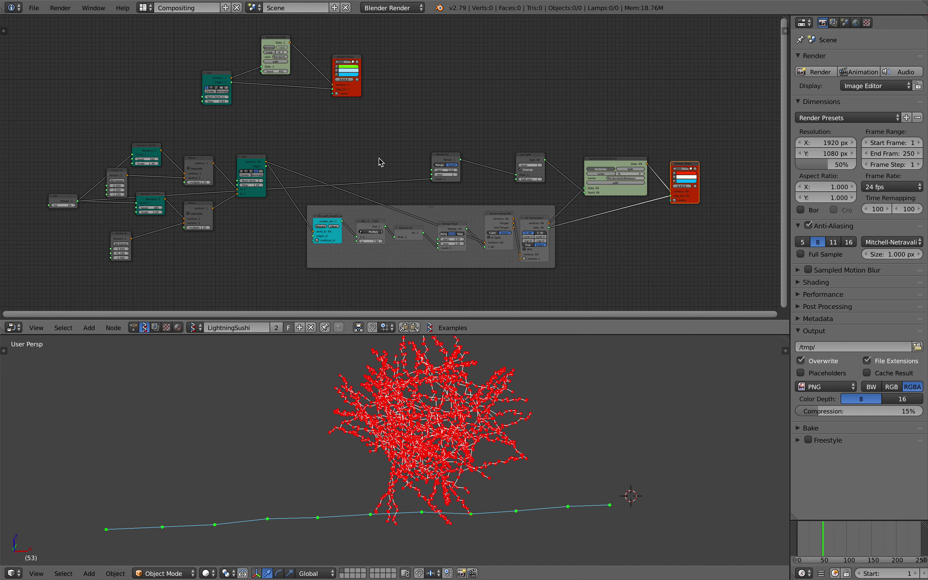
key(ctrl+Left)
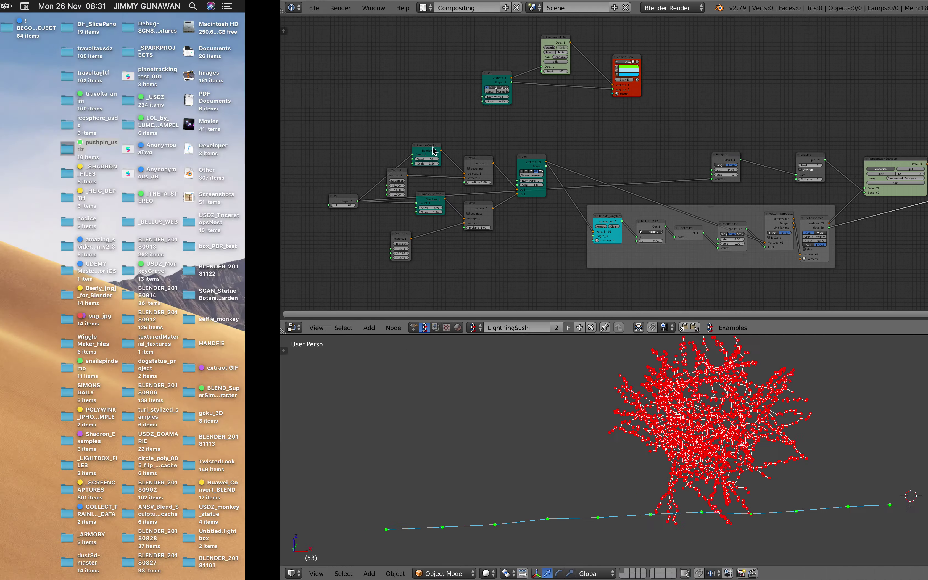